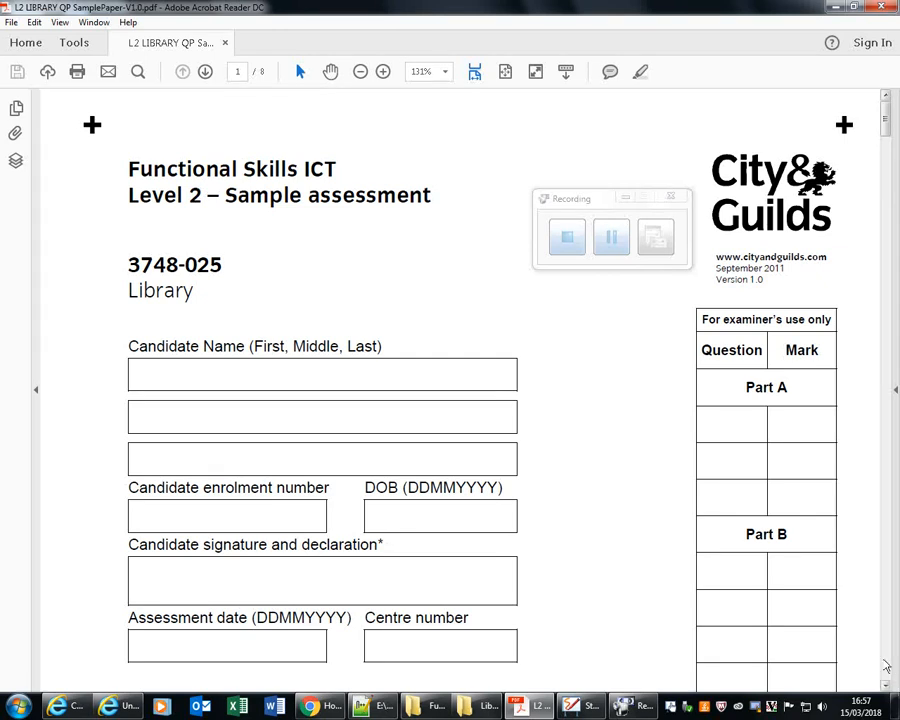
# Examine question 3 on page 4 of the sample paper, covering the loan database and overdue books report.
pyautogui.click(885, 664)
pyautogui.click(885, 664)
pyautogui.click(885, 664)
pyautogui.click(885, 664)
pyautogui.click(885, 664)
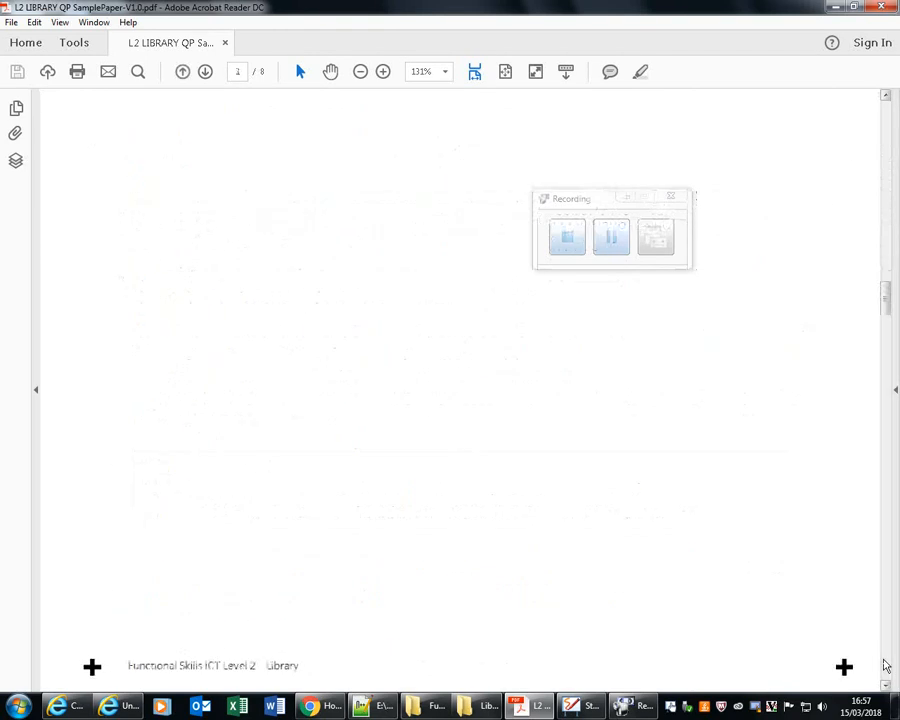
pyautogui.click(885, 664)
pyautogui.click(885, 664)
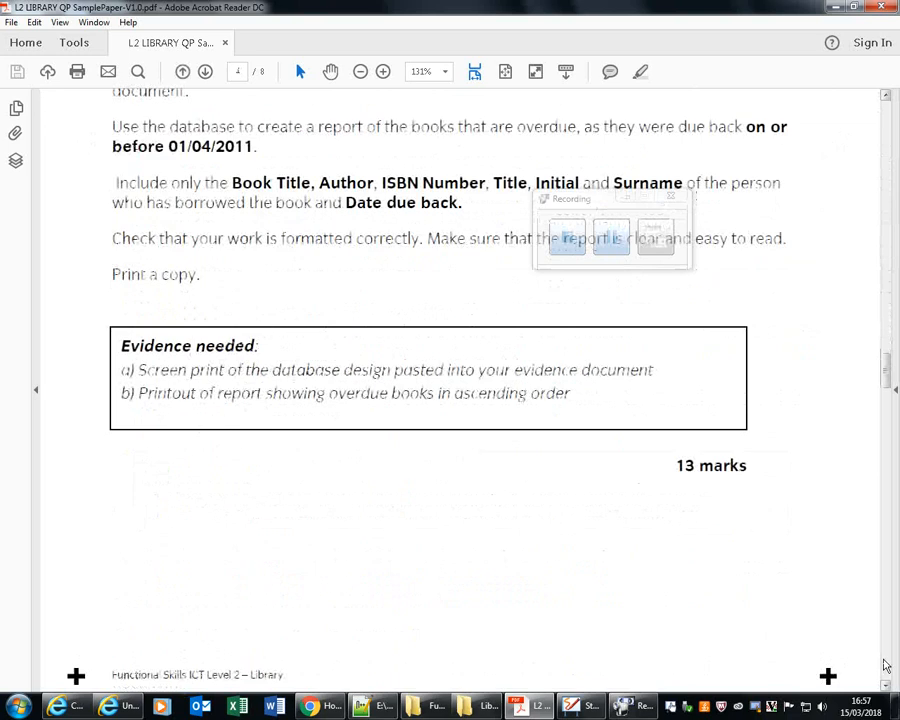
pyautogui.scroll(5, 885, 664)
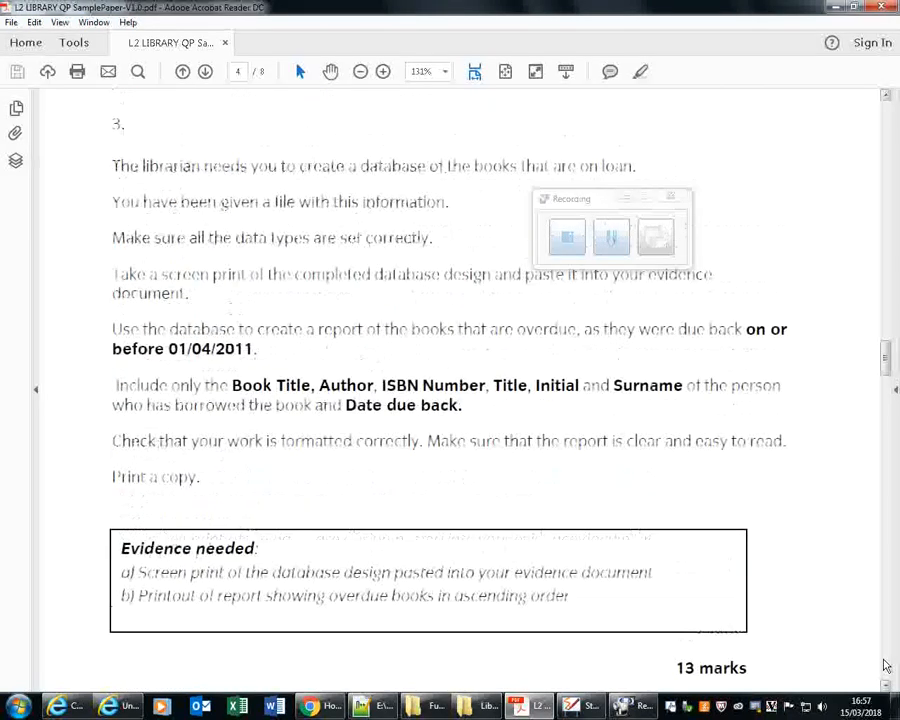
pyautogui.scroll(1, 885, 664)
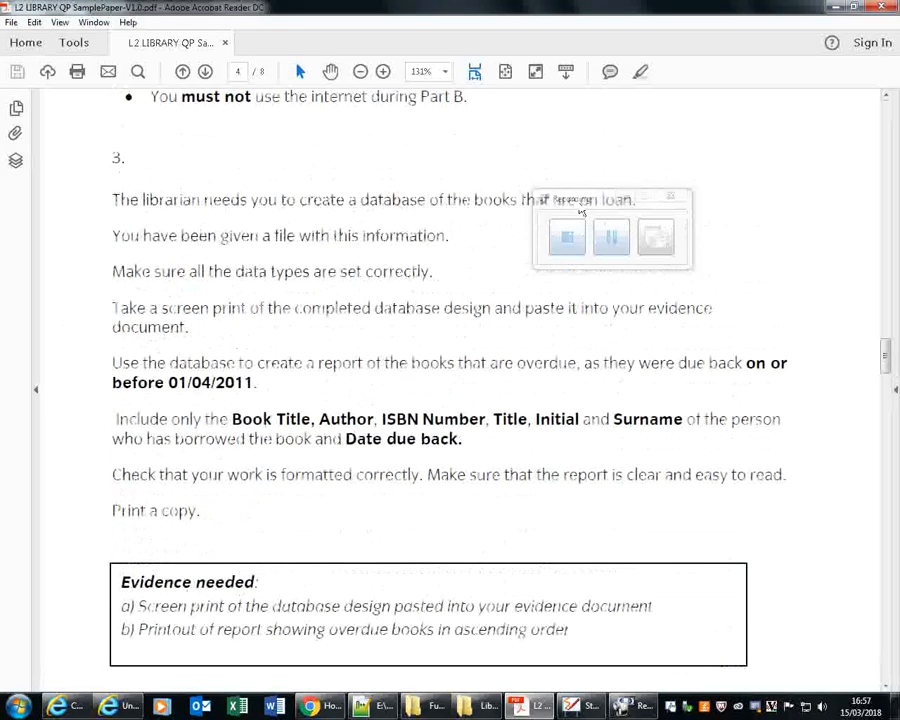
pyautogui.moveTo(580, 212); pyautogui.dragTo(755, 134)
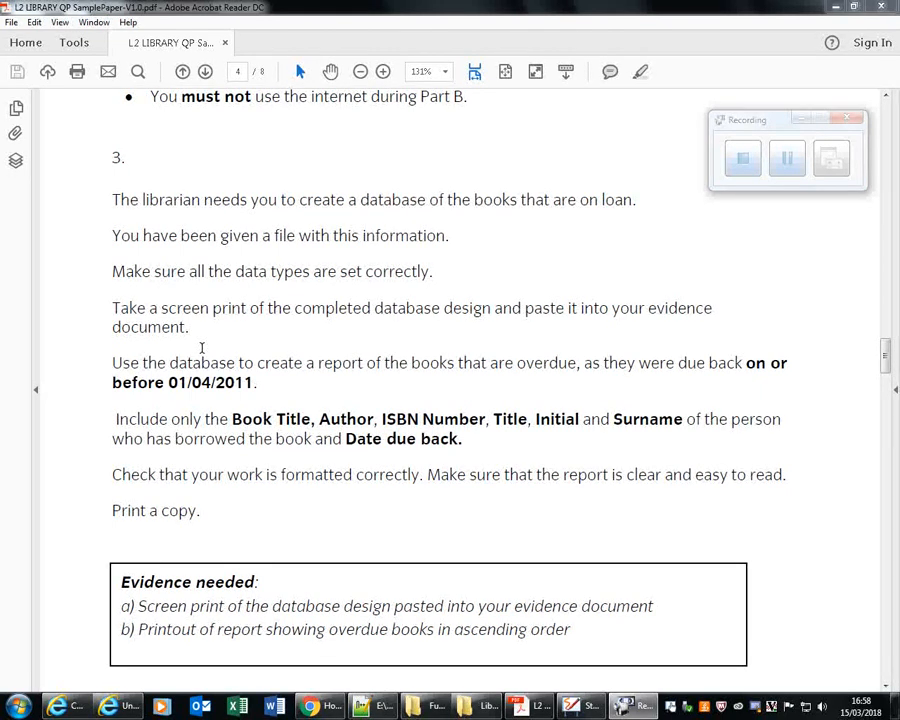
pyautogui.click(787, 158)
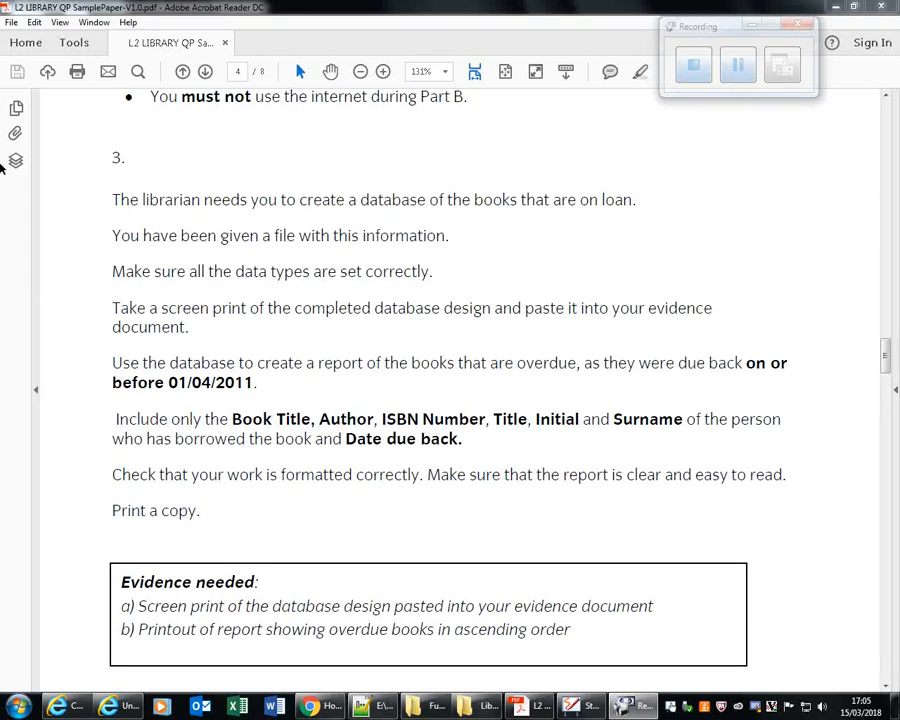
# Open Loan Books.txt from the Library folder and maximise its window.
pyautogui.click(470, 712)
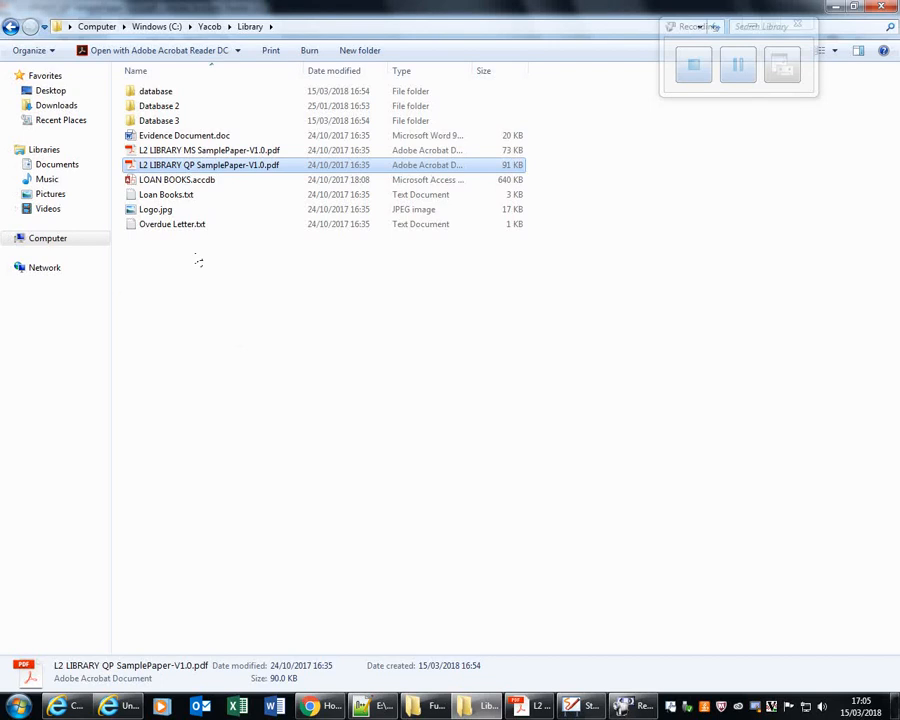
pyautogui.doubleClick(197, 196)
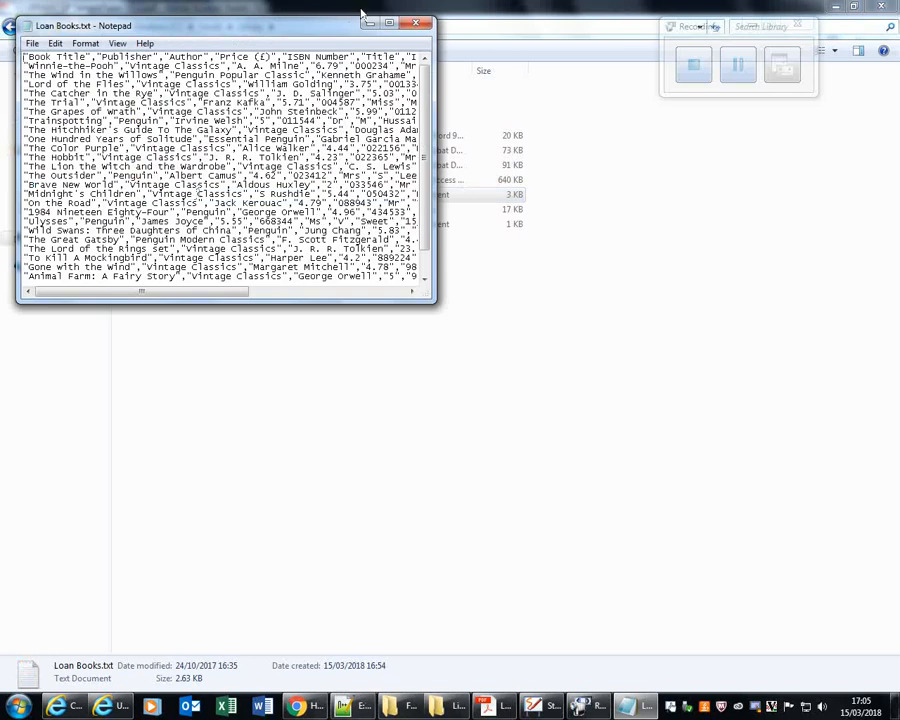
pyautogui.click(389, 24)
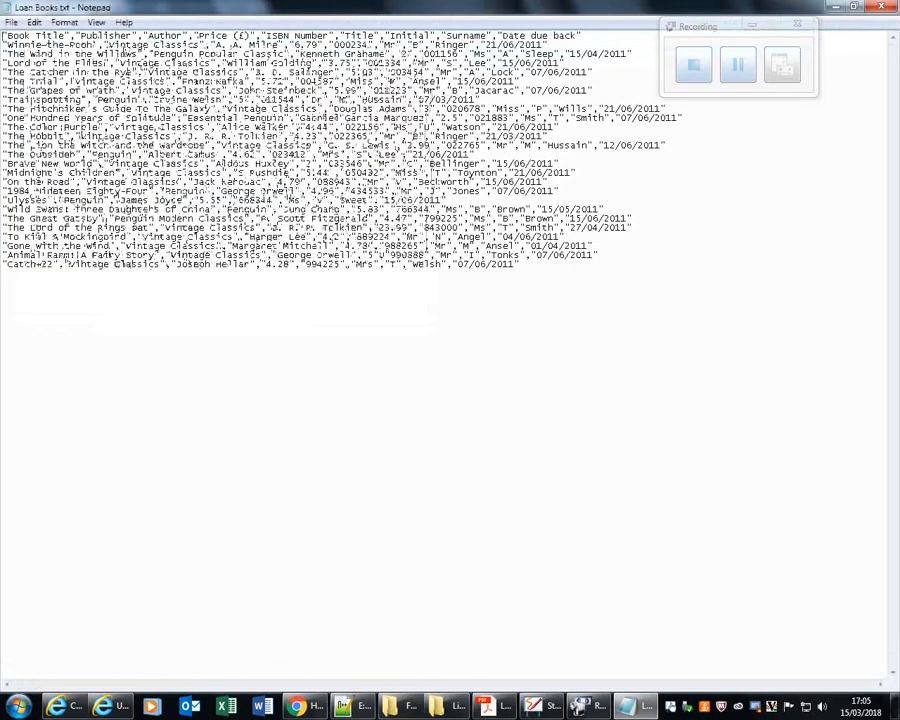
# Turn on word wrap for the Loan Books text and enlarge its display font.
pyautogui.click(68, 23)
pyautogui.click(92, 39)
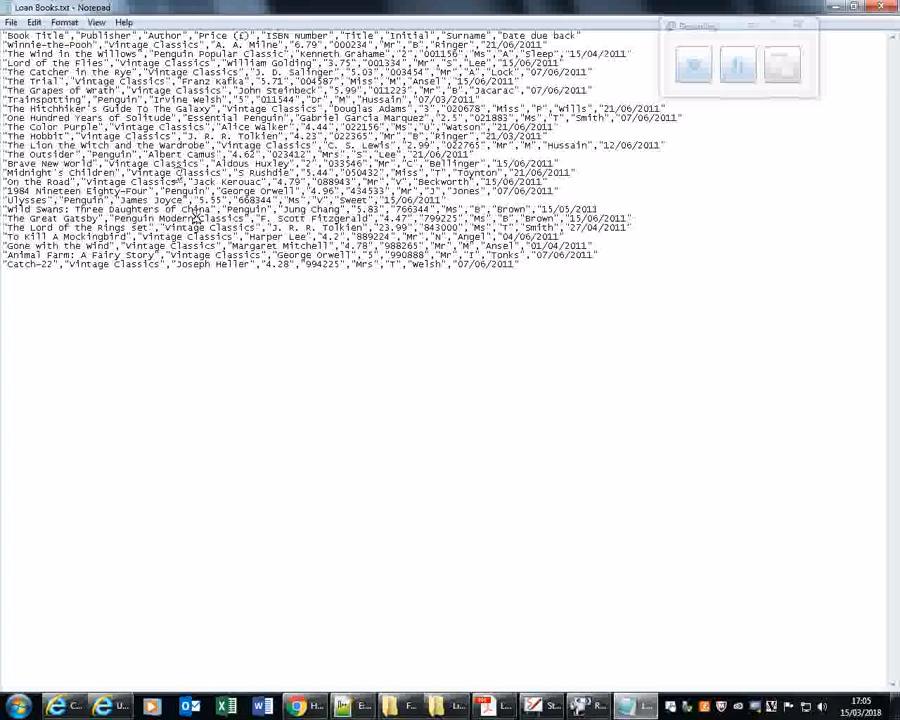
pyautogui.hotkey('alt', 'o')
pyautogui.press('f')
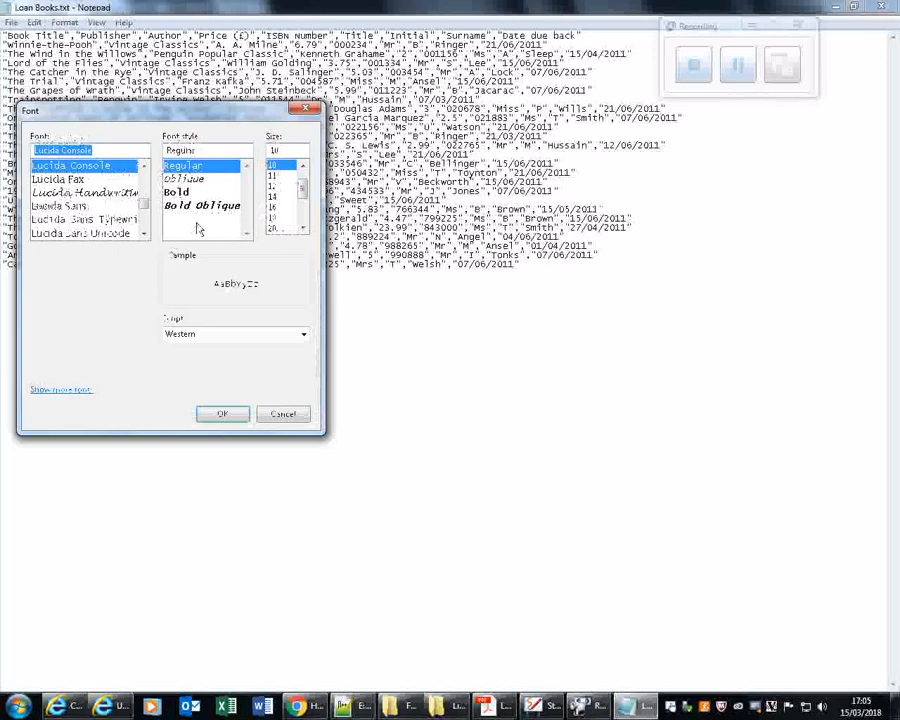
pyautogui.click(237, 419)
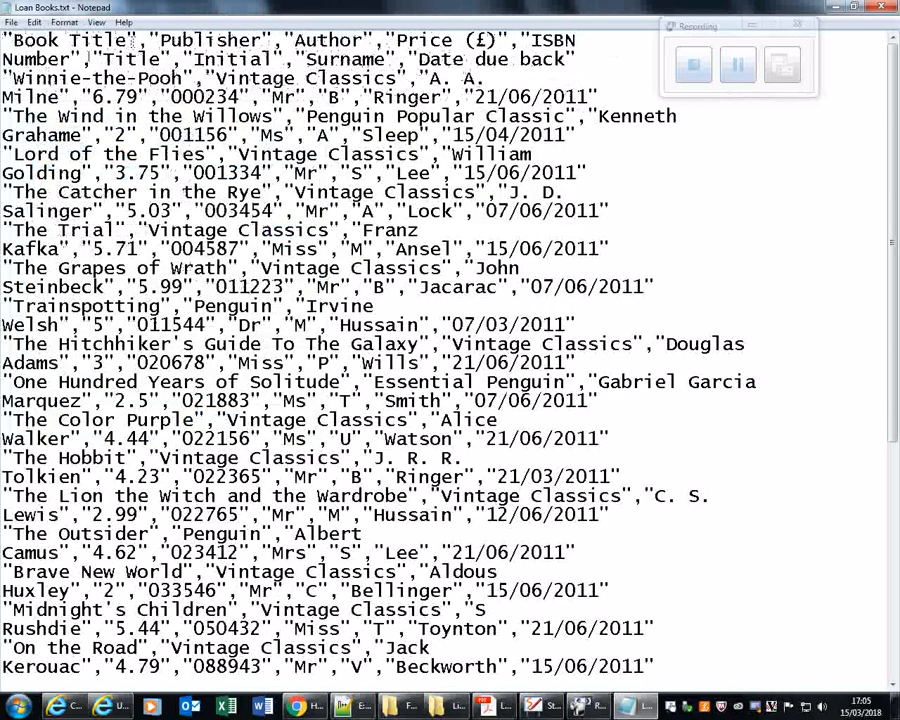
# Examine the comma delimiters in the header row after the Publisher, Author and Price (£) fields.
pyautogui.moveTo(272, 40); pyautogui.dragTo(282, 40)
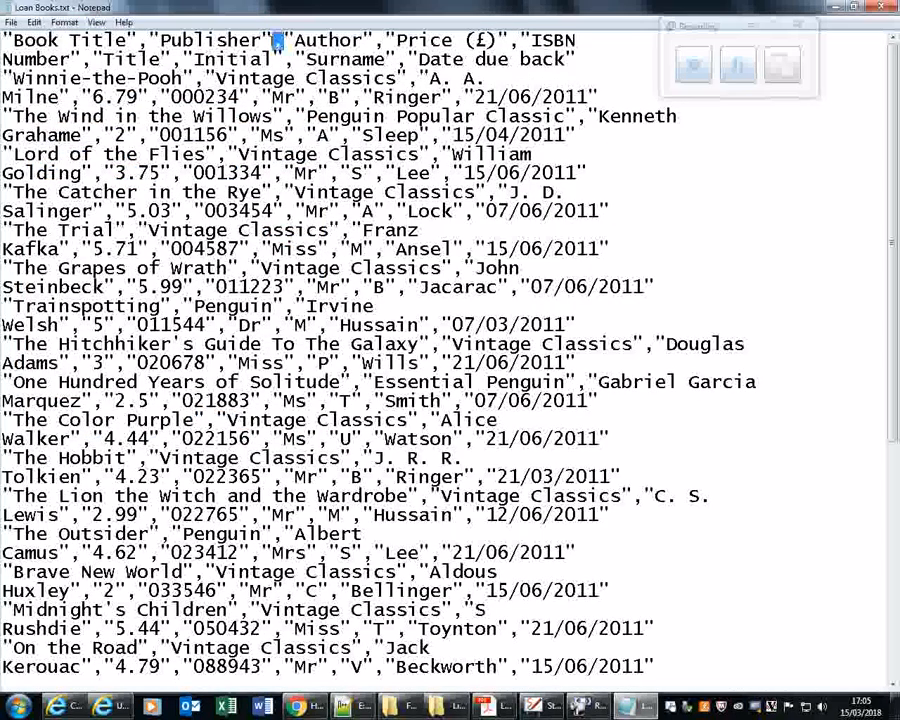
pyautogui.moveTo(389, 42); pyautogui.dragTo(379, 42)
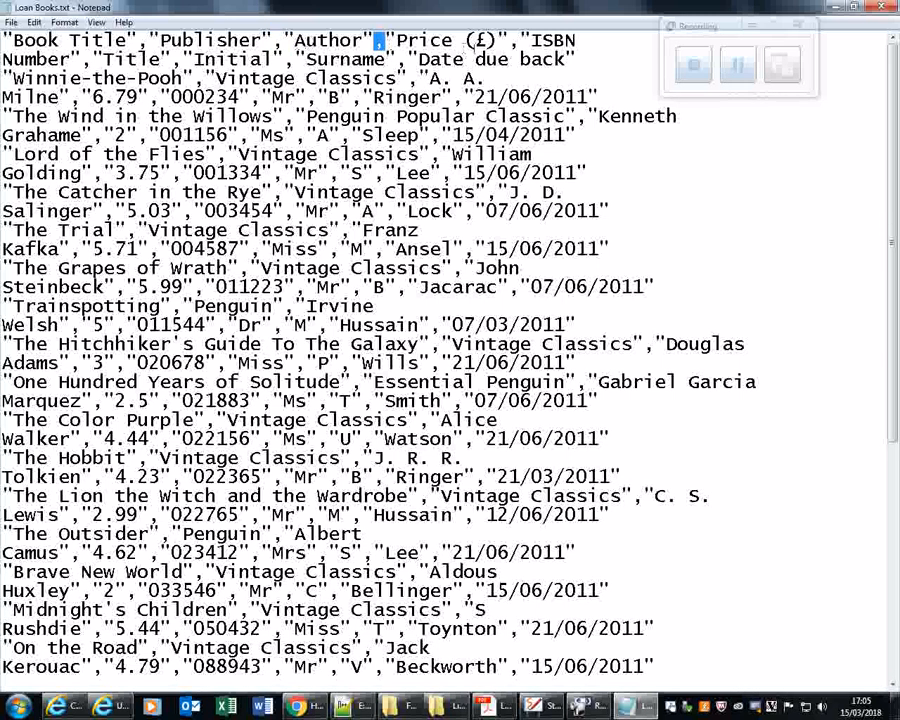
pyautogui.click(519, 43)
pyautogui.moveTo(519, 43); pyautogui.dragTo(508, 42)
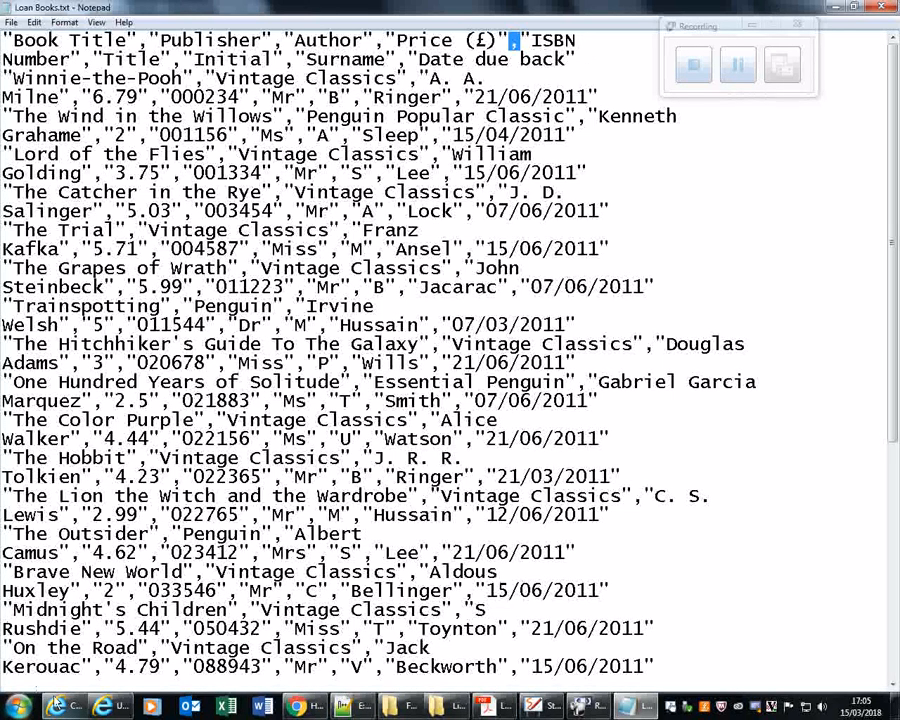
# Switch to the Library folder in Windows Explorer, create a folder named Demo Database and open it.
pyautogui.click(450, 708)
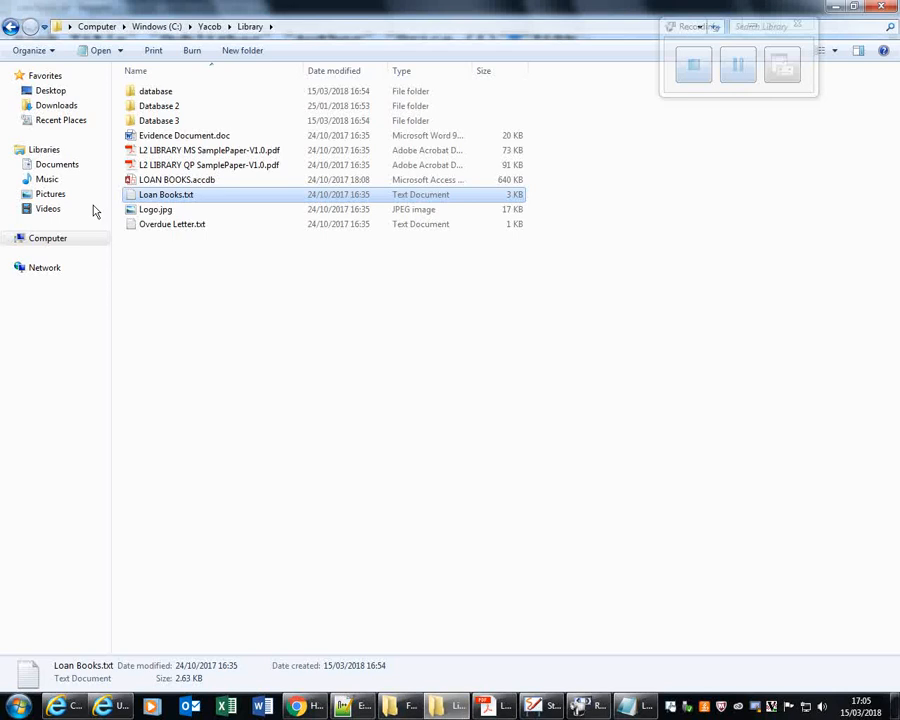
pyautogui.click(240, 52)
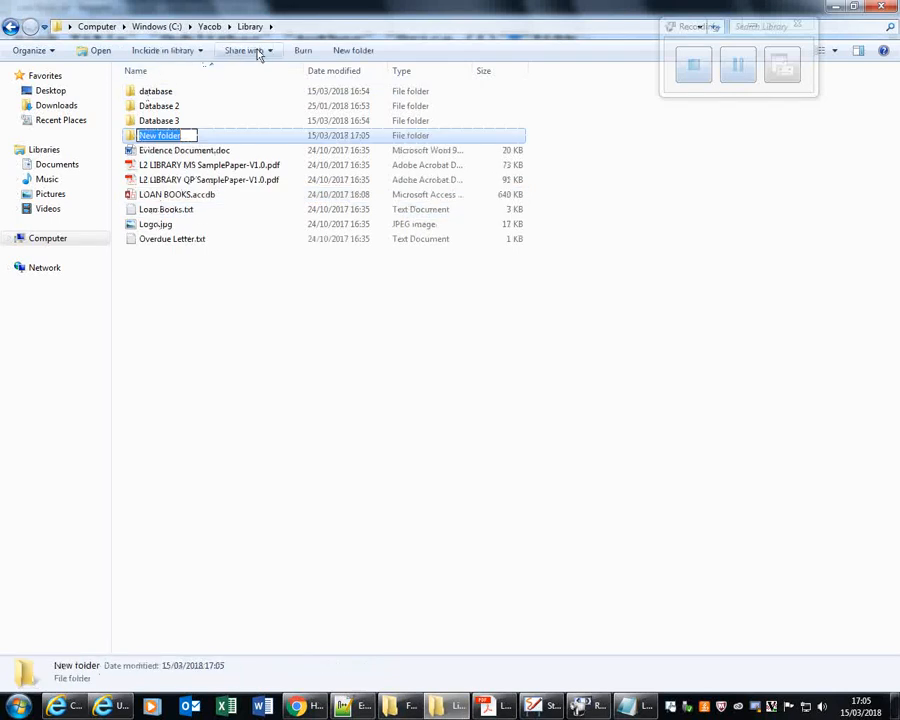
pyautogui.write('Demo Database')
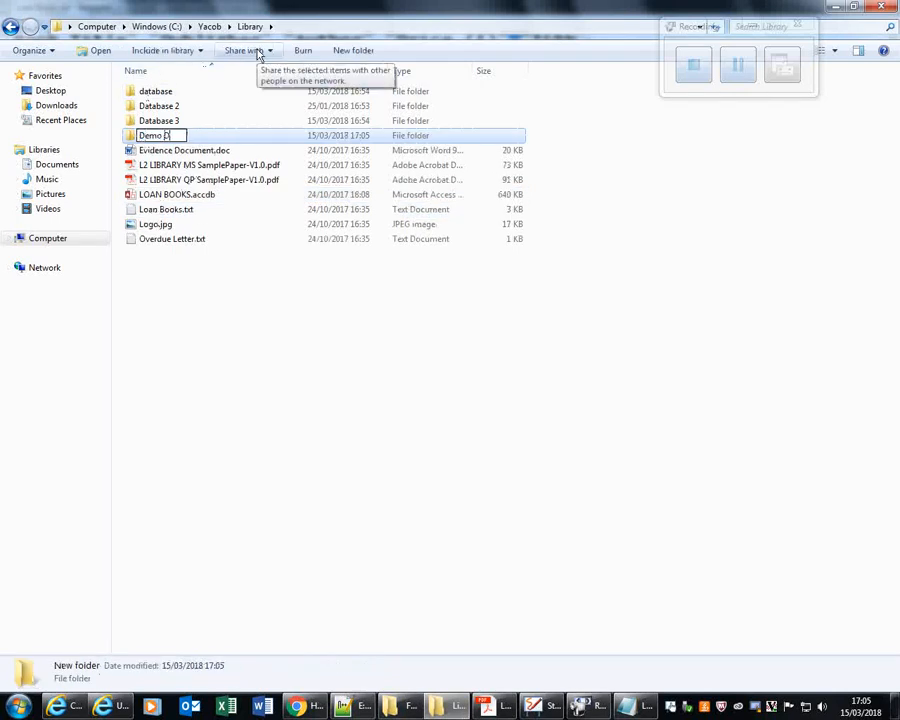
pyautogui.press('Return')
pyautogui.press('Return')
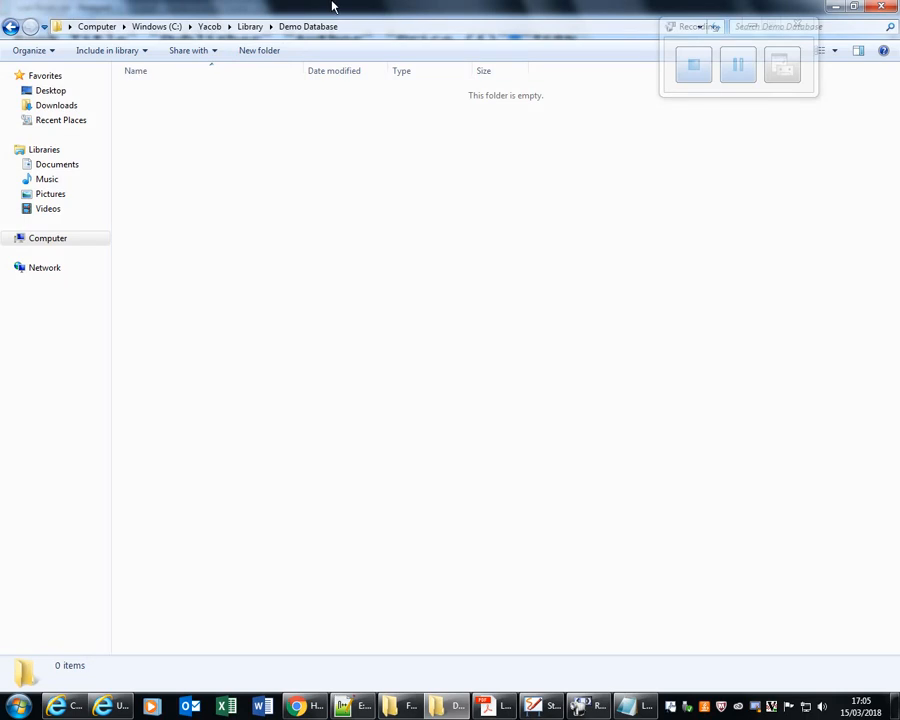
# Create a new Microsoft Access database named Books On Loan.accdb in the Demo Database folder.
pyautogui.click(747, 72)
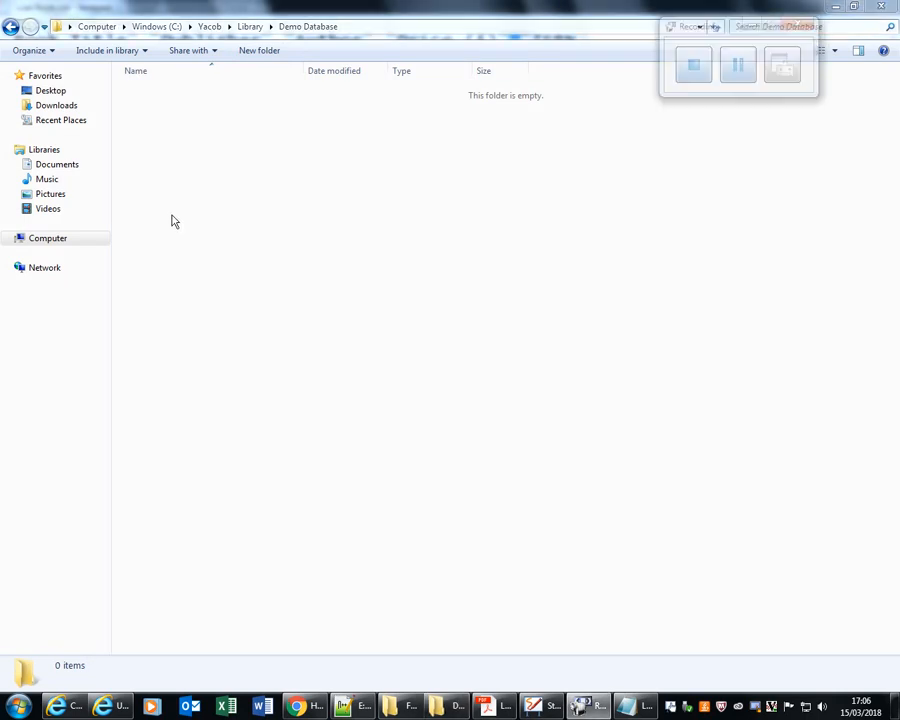
pyautogui.rightClick(243, 142)
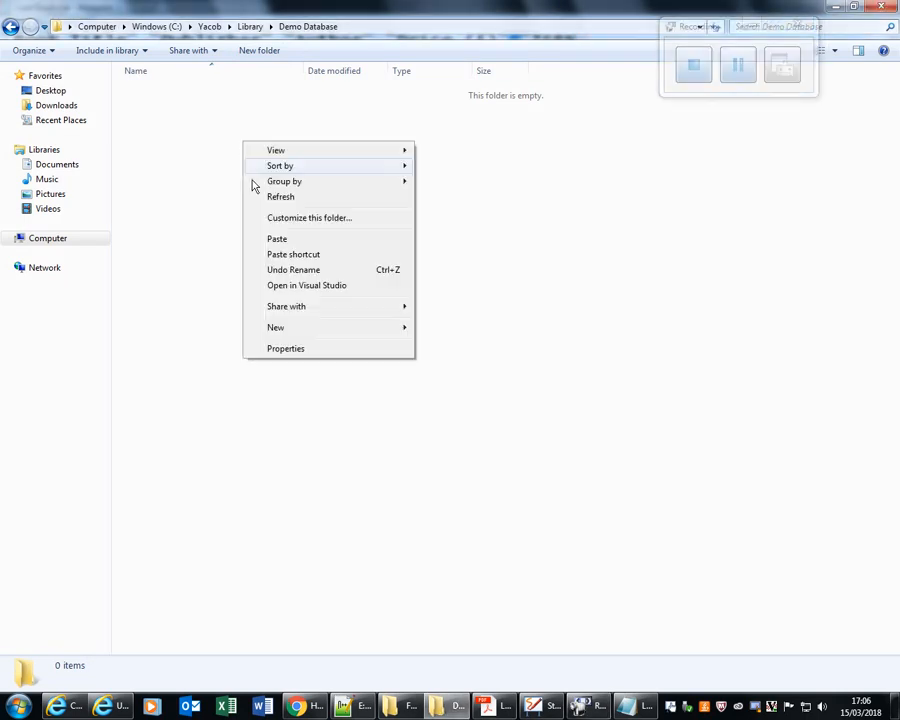
pyautogui.moveTo(297, 331)
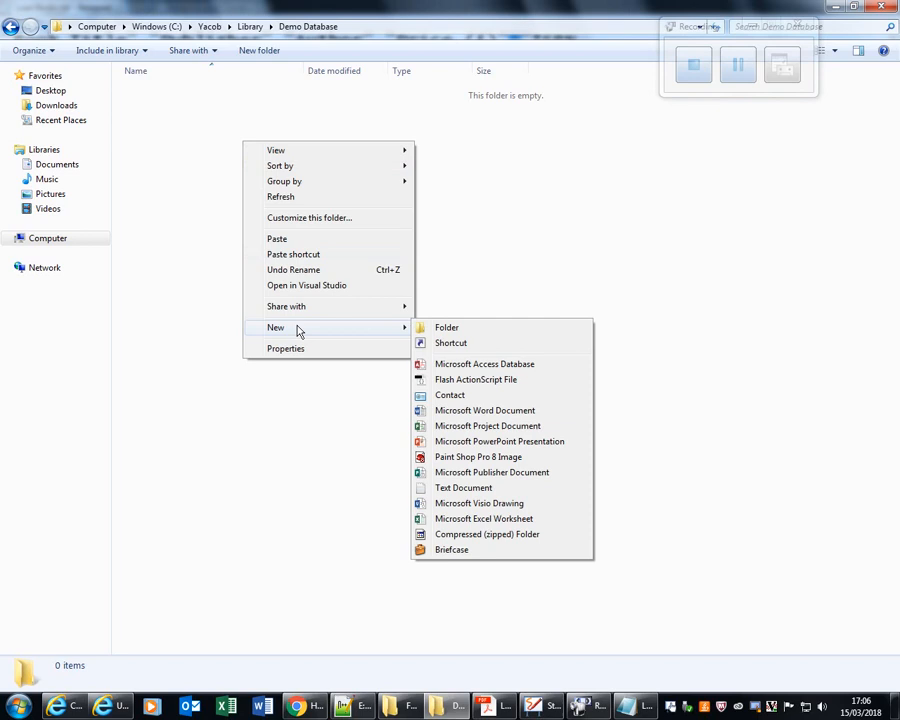
pyautogui.click(455, 366)
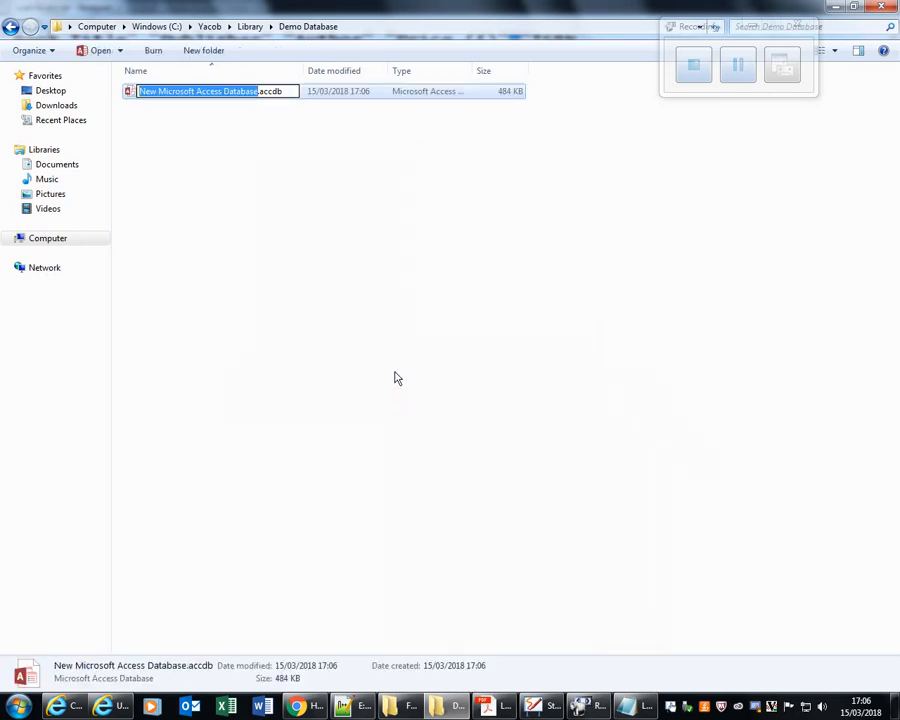
pyautogui.press('BackSpace')
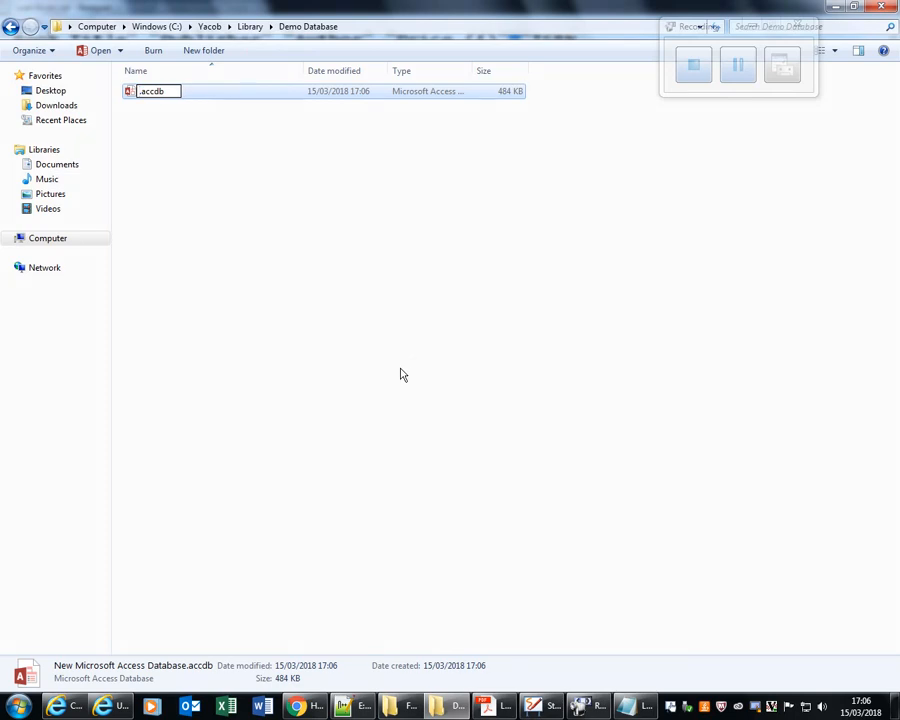
pyautogui.write('Books O')
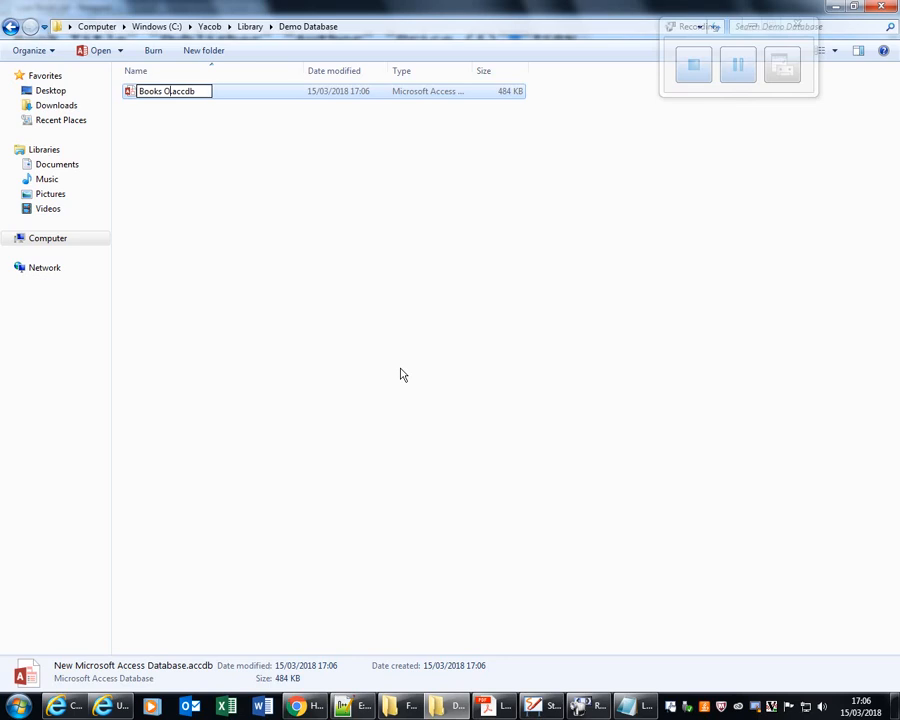
pyautogui.write('n Loan')
# Open the Books On Loan database in Access and enable its content.
pyautogui.click(737, 70)
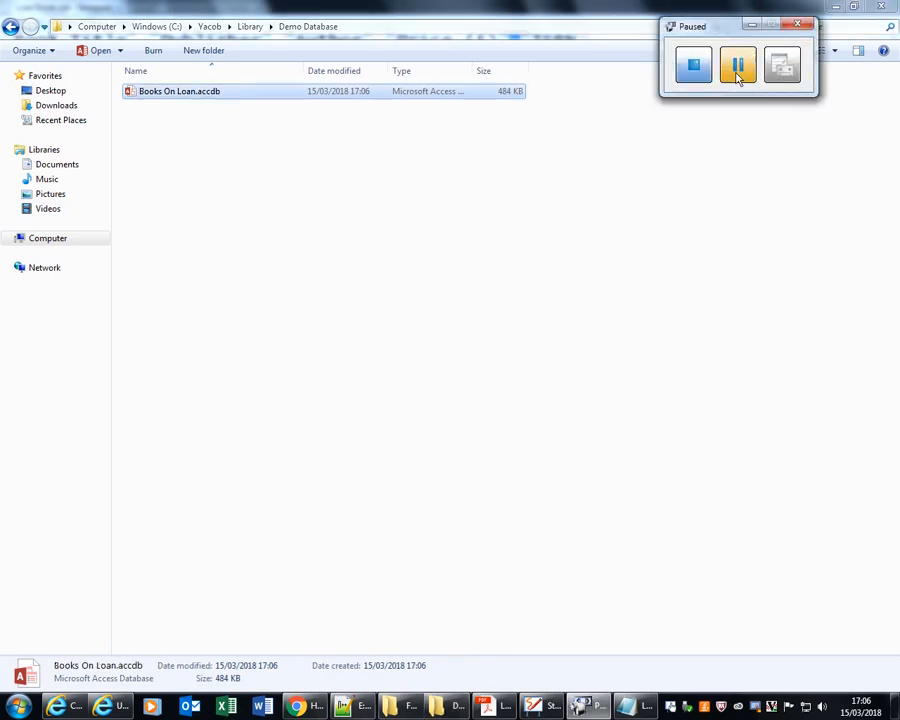
pyautogui.click(737, 68)
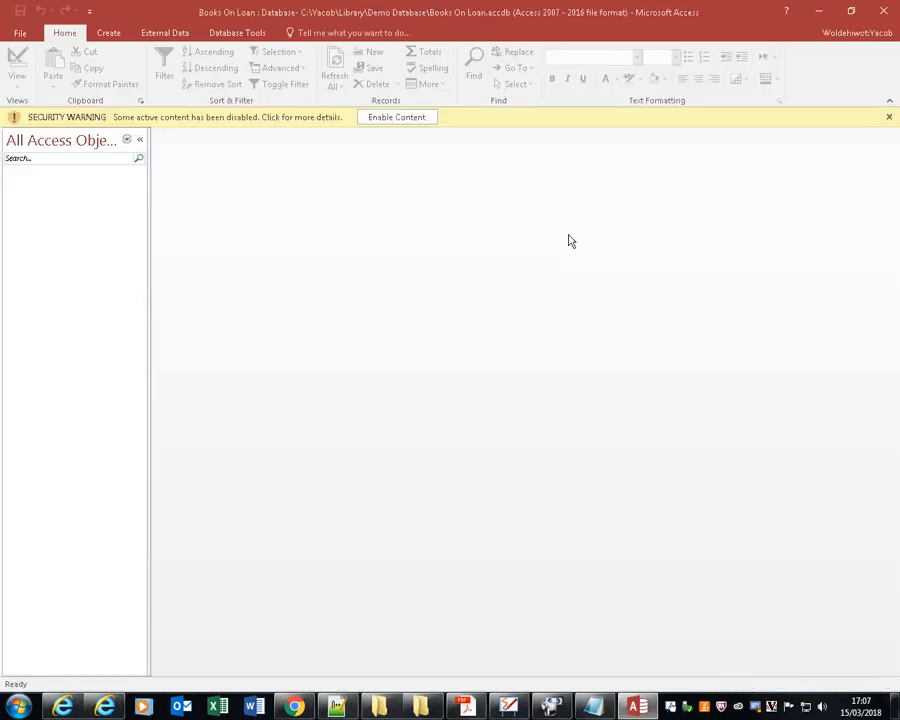
pyautogui.click(422, 119)
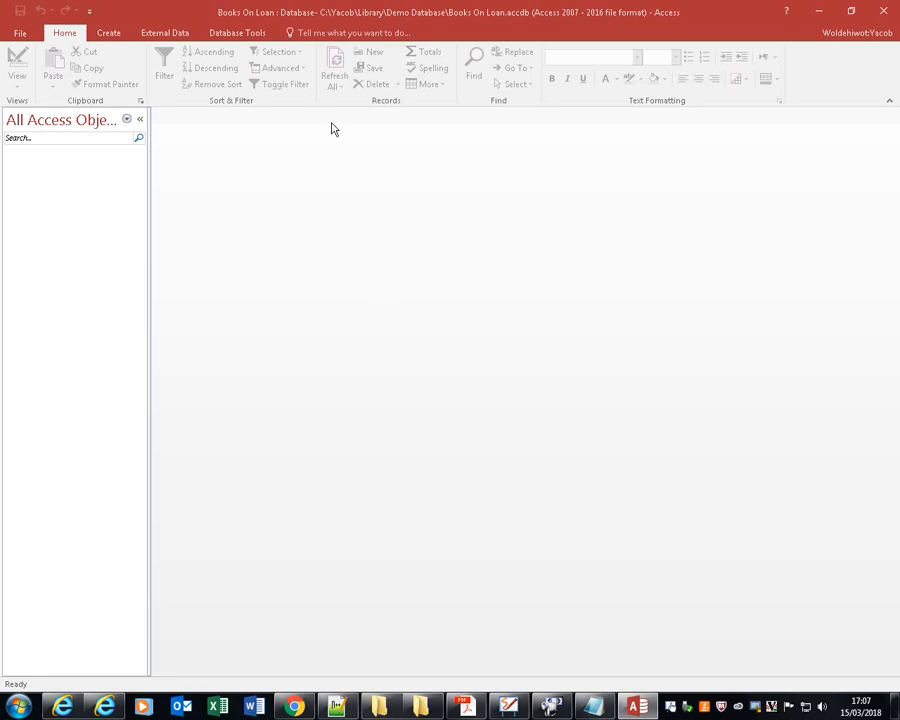
# Start a text file import into a new table, using Loan Books.txt from the Library folder as the source.
pyautogui.click(176, 36)
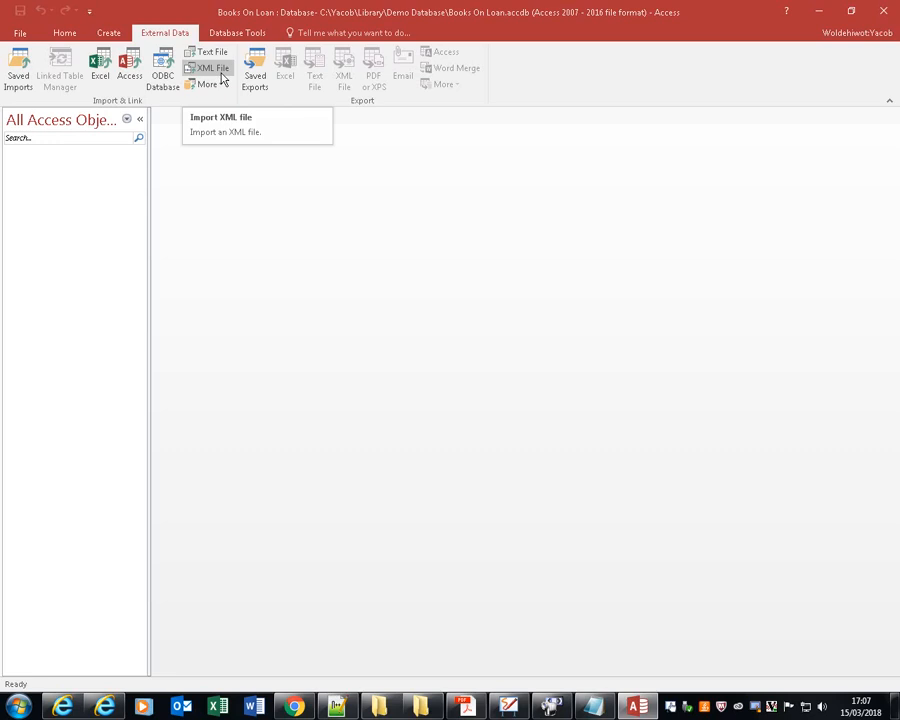
pyautogui.click(216, 53)
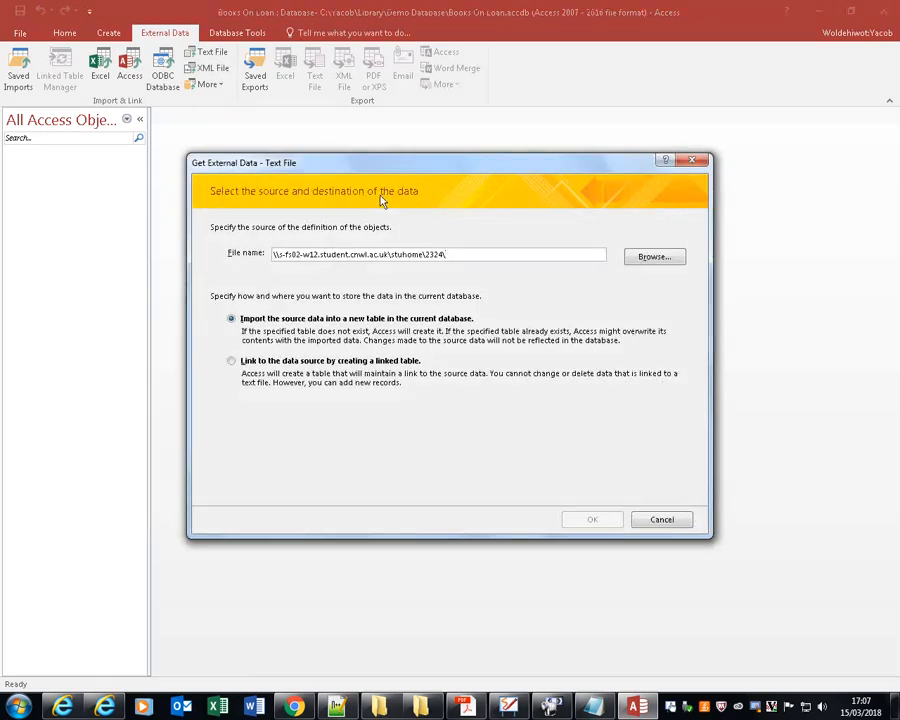
pyautogui.click(653, 260)
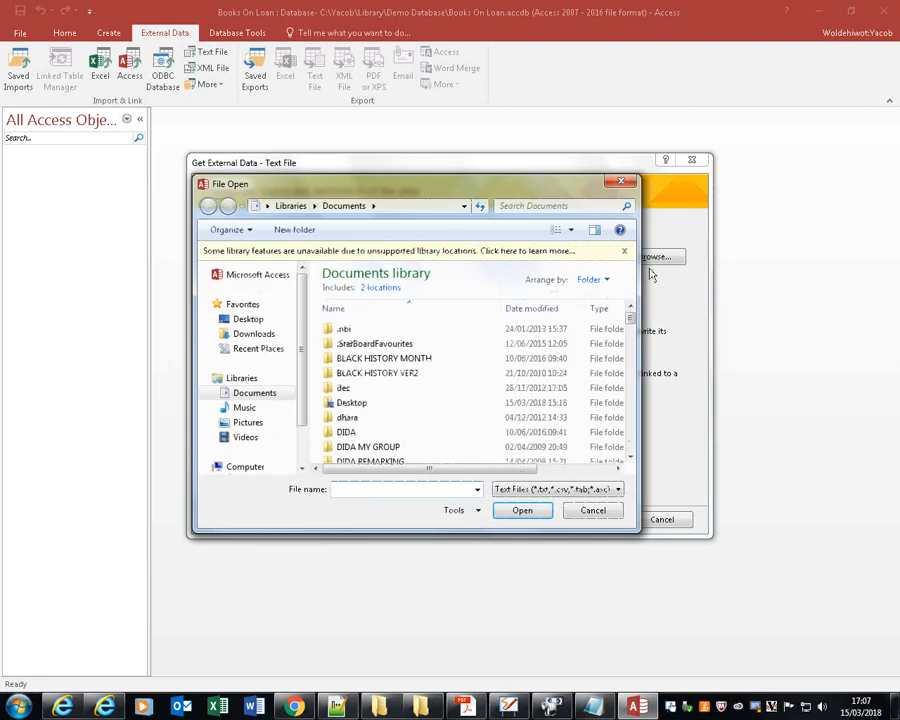
pyautogui.scroll(-1, 298, 455)
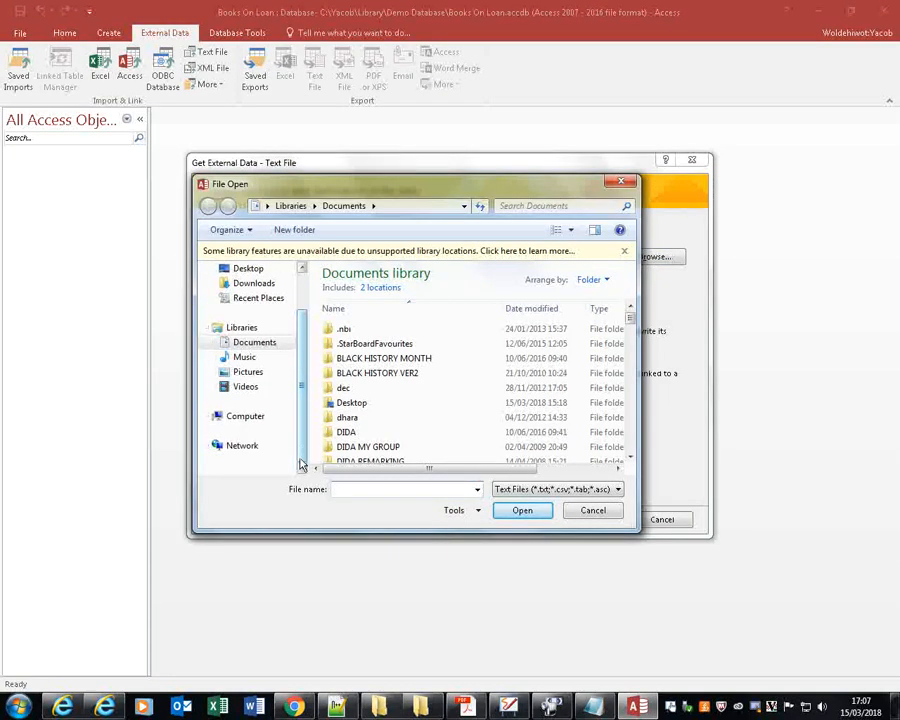
pyautogui.click(249, 416)
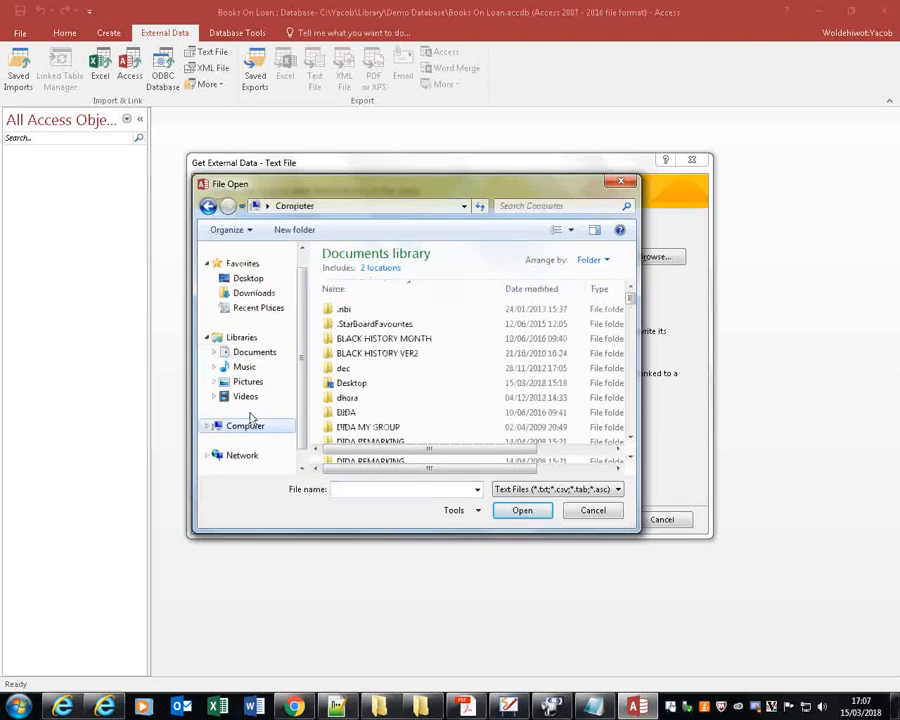
pyautogui.doubleClick(400, 289)
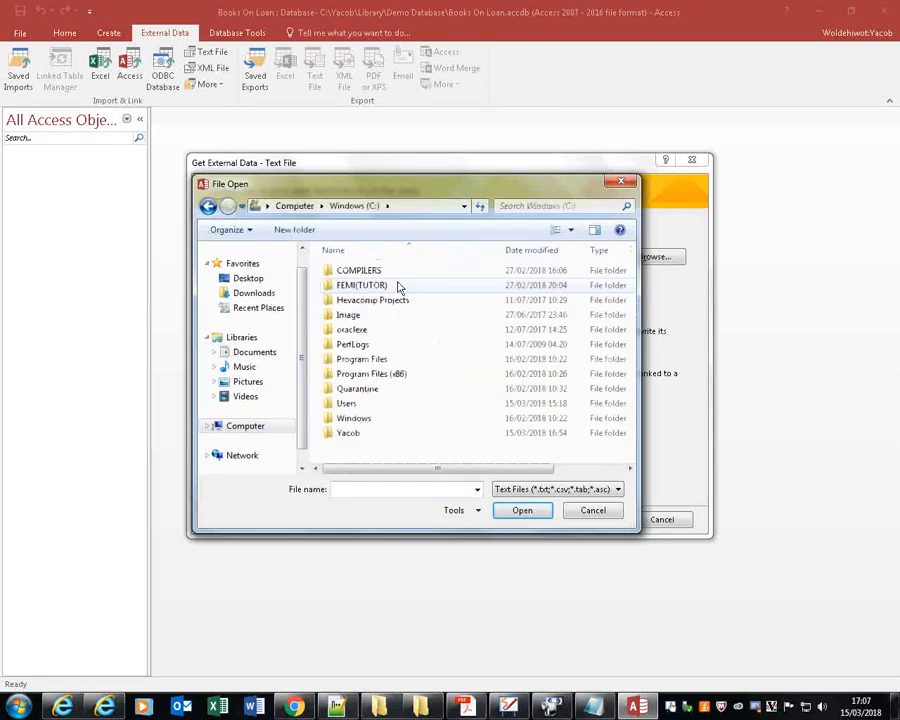
pyautogui.doubleClick(350, 432)
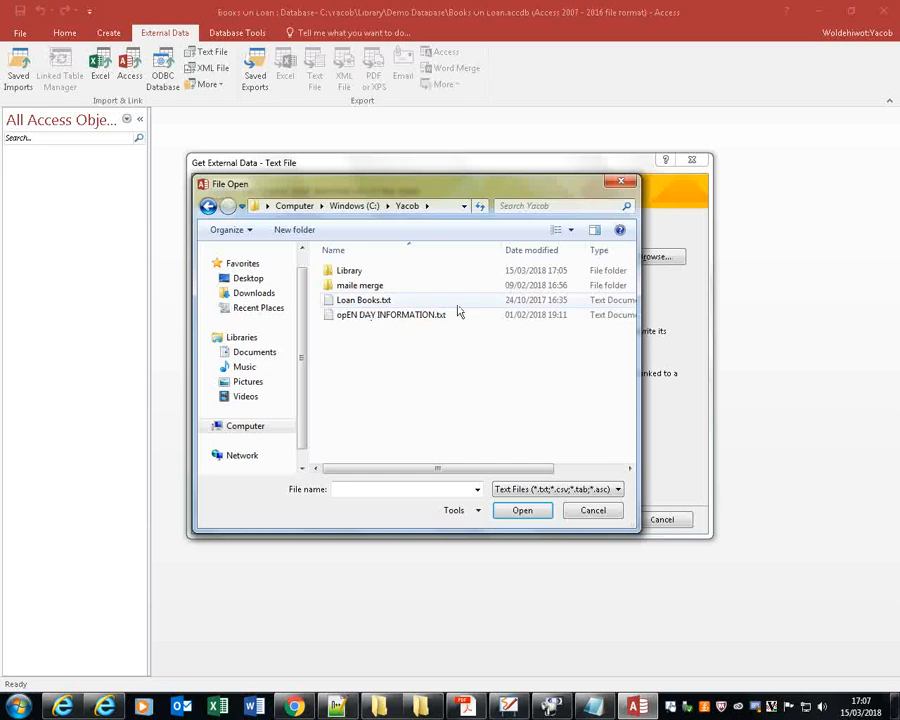
pyautogui.click(371, 302)
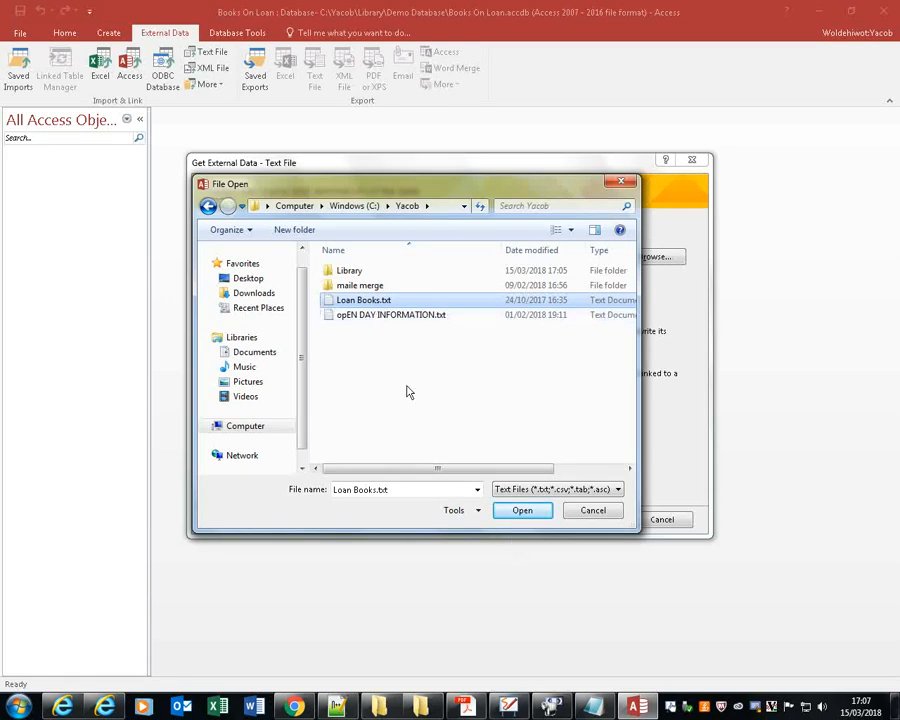
pyautogui.doubleClick(355, 271)
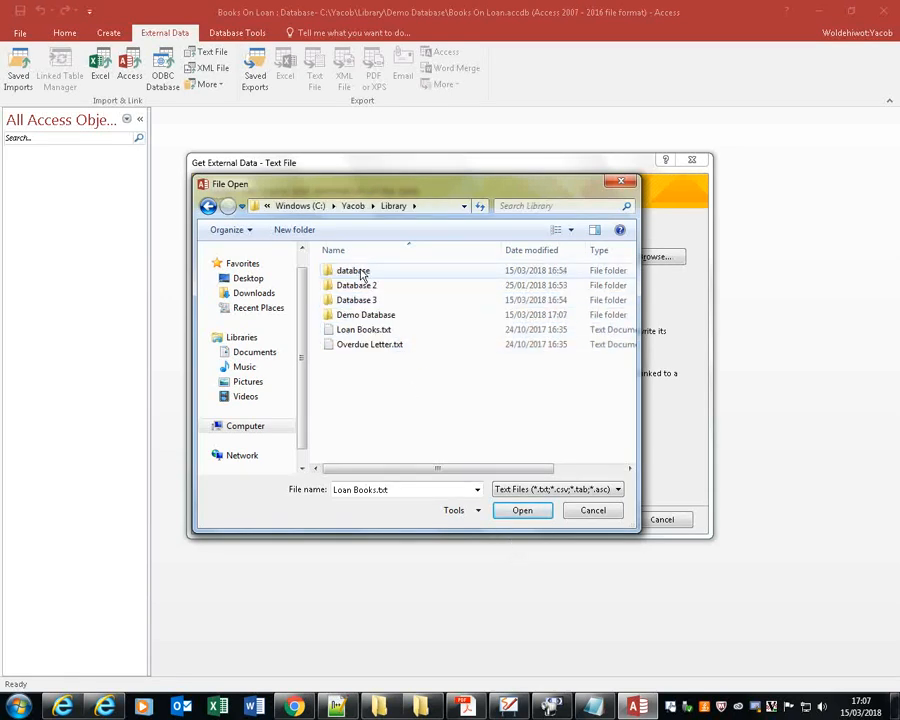
pyautogui.doubleClick(375, 330)
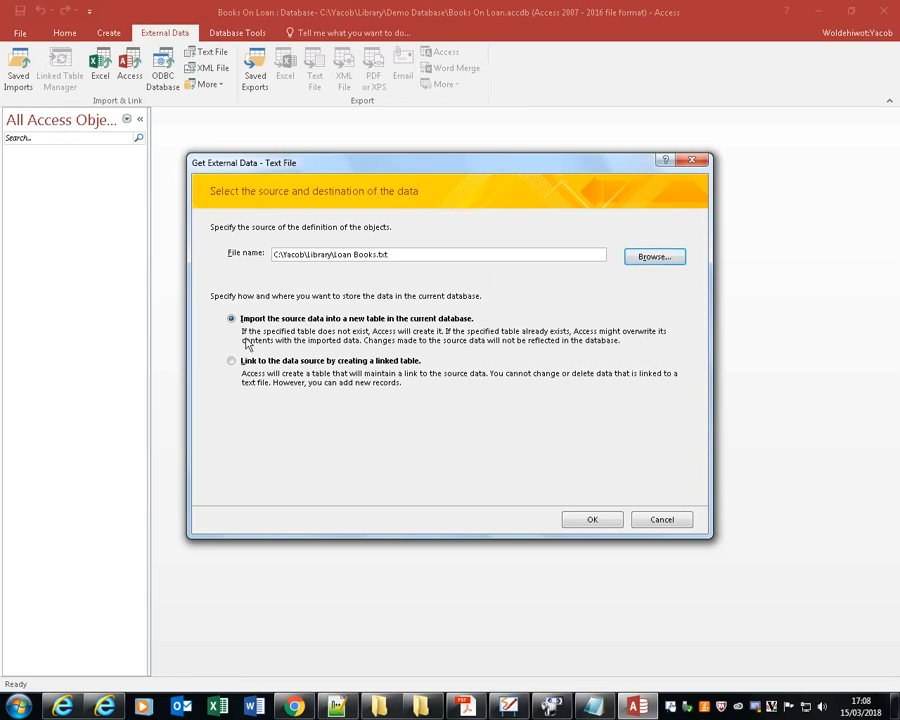
pyautogui.click(592, 520)
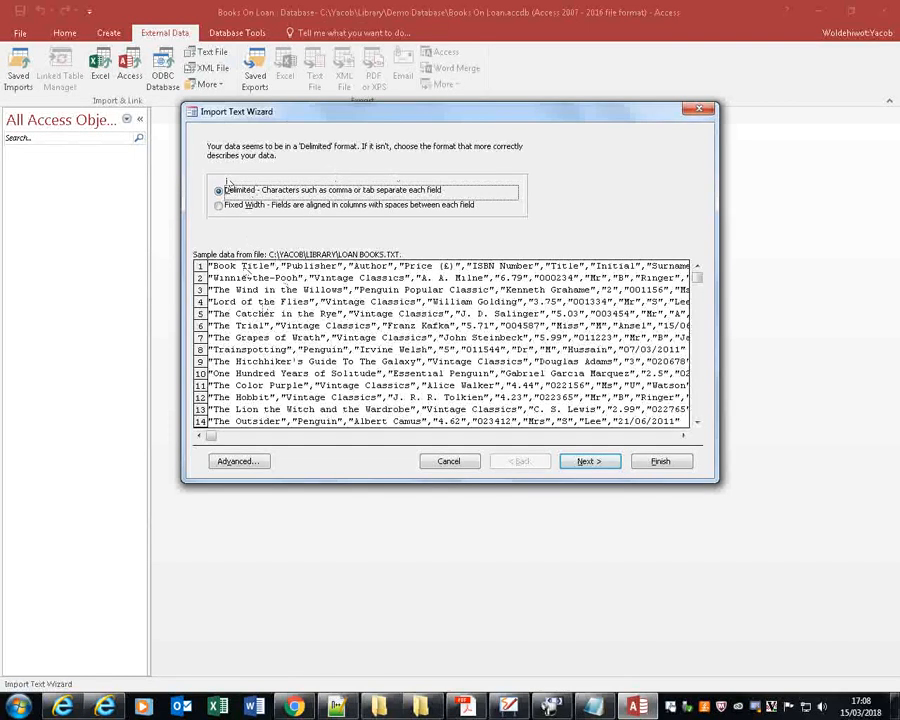
# Accept the delimited format with comma as the delimiter, and specify that the first row contains field names.
pyautogui.click(588, 462)
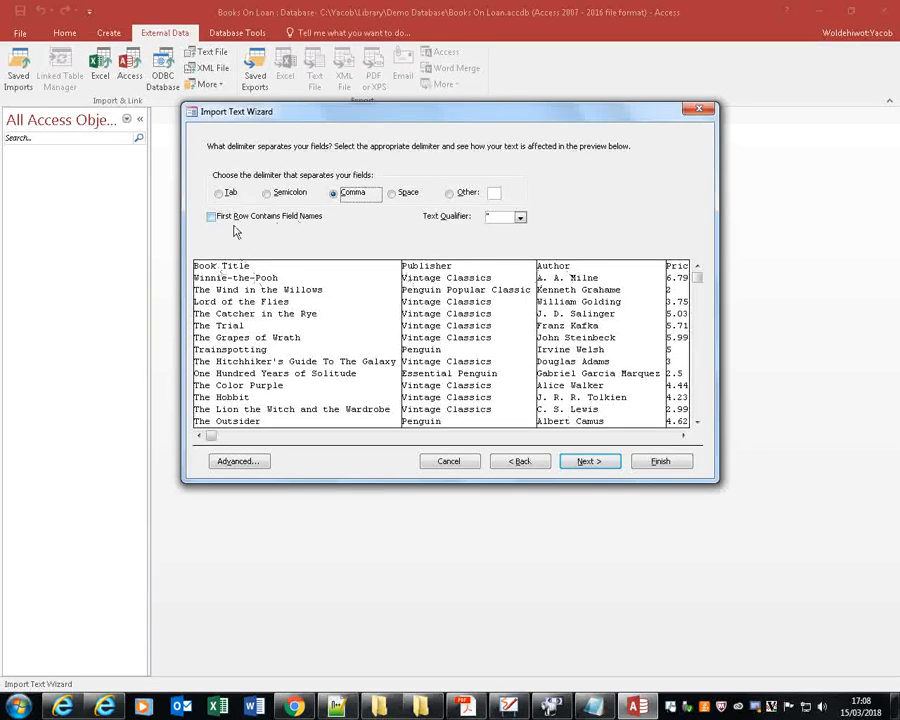
pyautogui.click(534, 709)
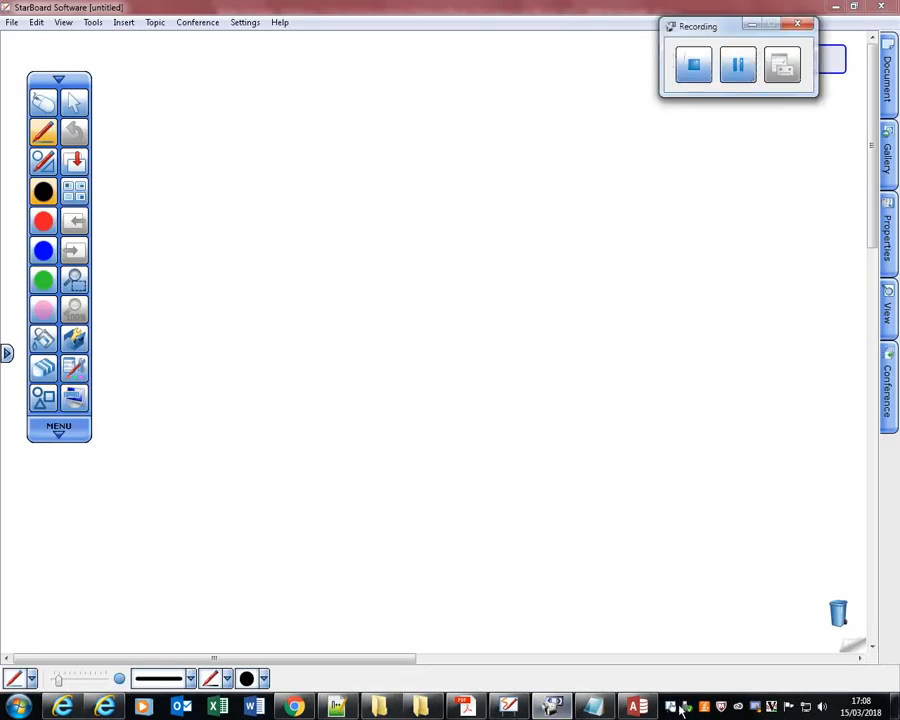
pyautogui.click(637, 709)
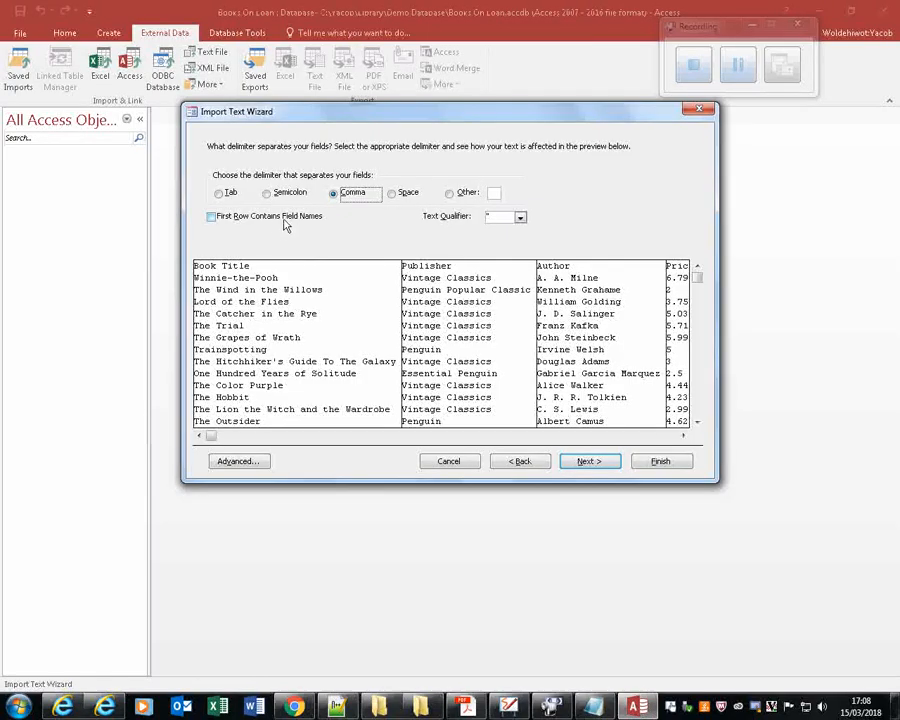
pyautogui.click(219, 218)
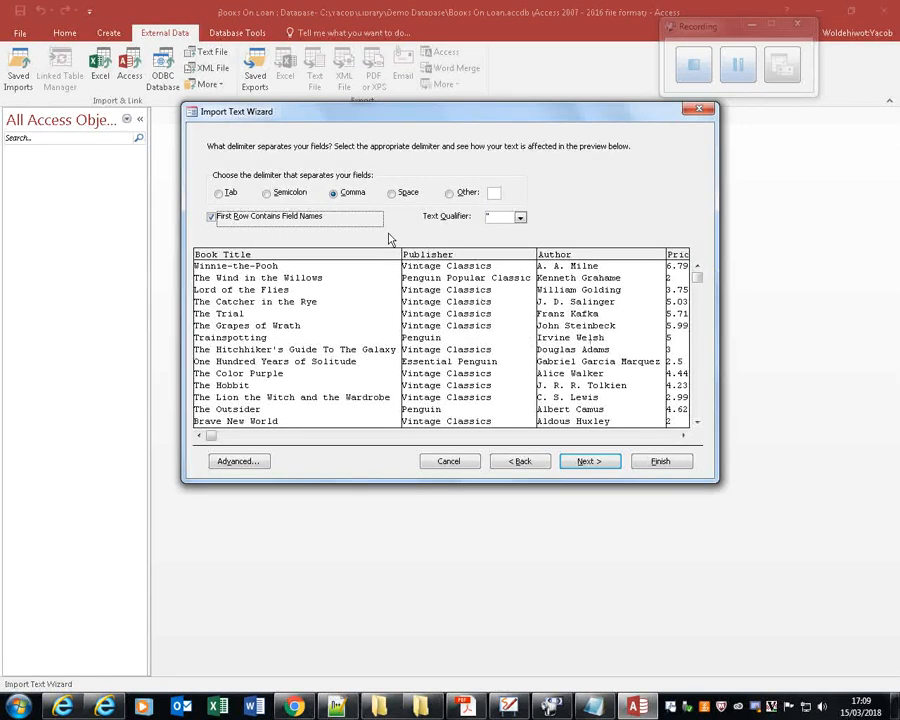
pyautogui.click(590, 462)
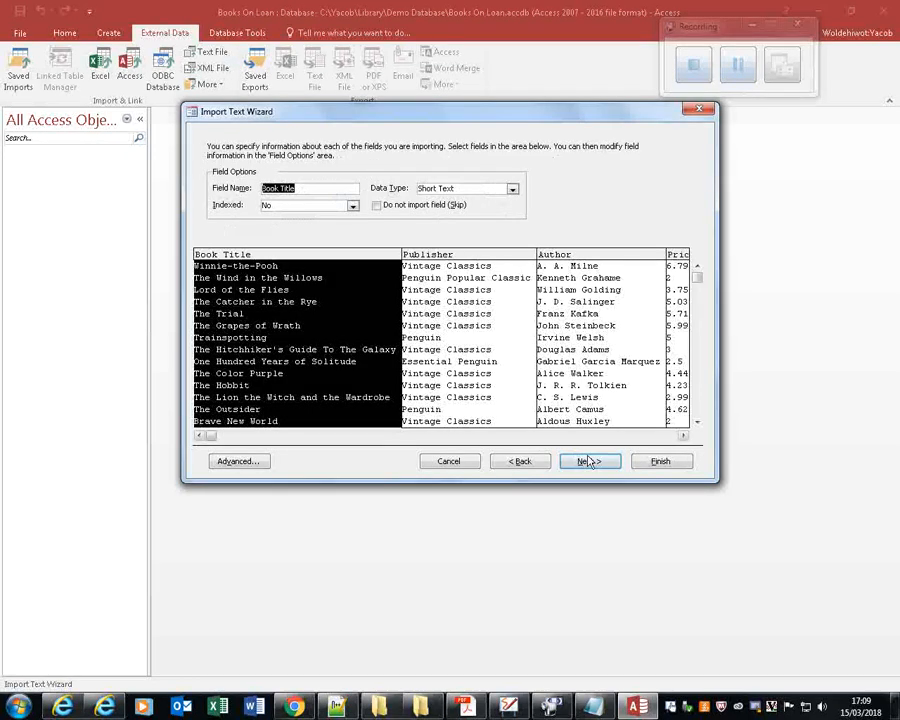
# Keep the default field options, choose no primary key, and import to a table named Loan Books without saving the import steps.
pyautogui.click(592, 464)
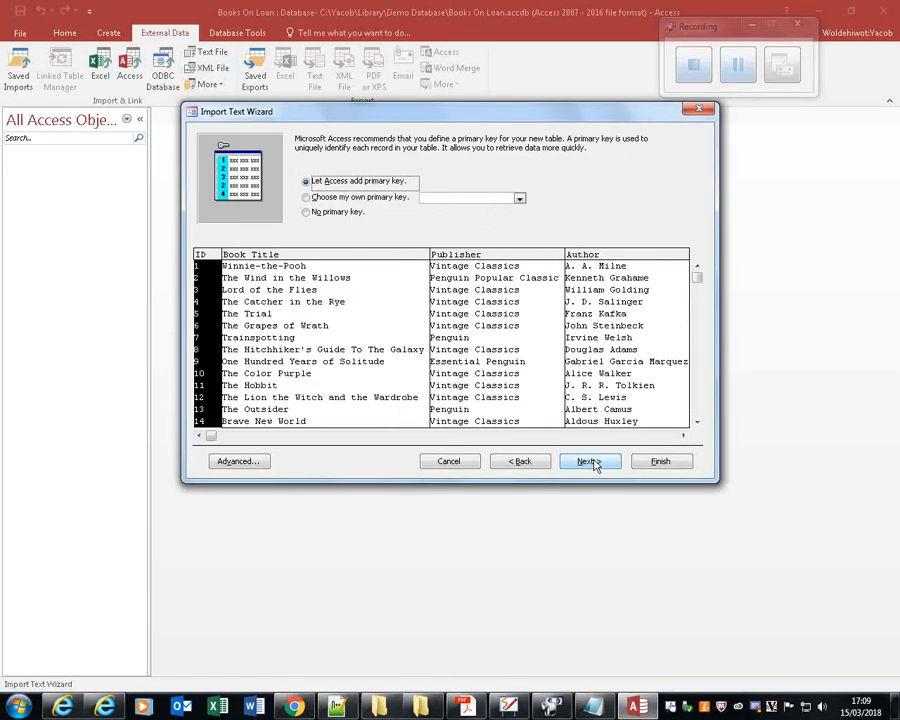
pyautogui.click(343, 213)
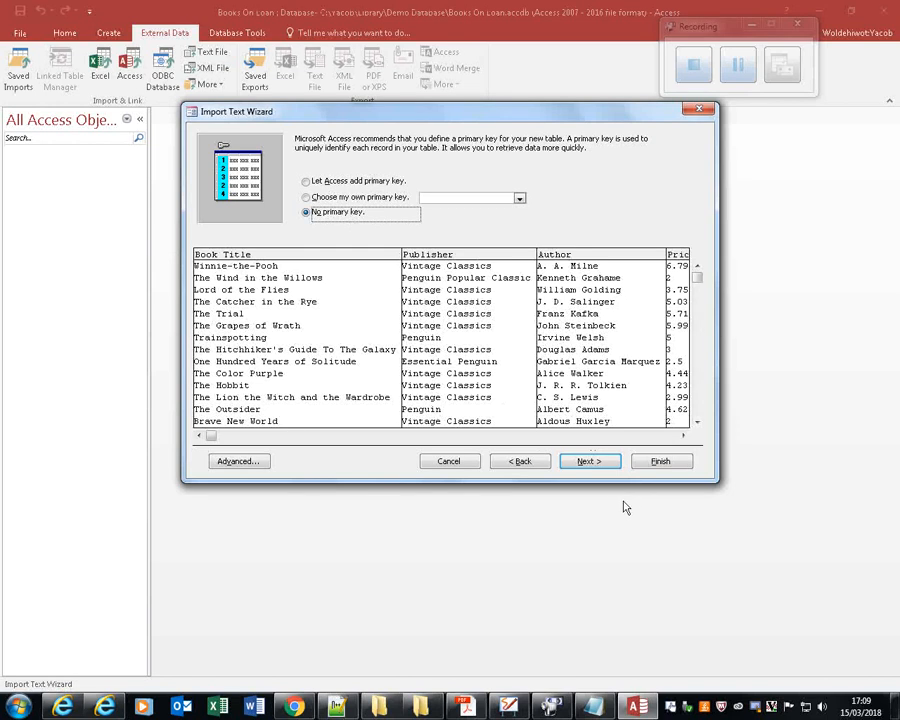
pyautogui.click(589, 461)
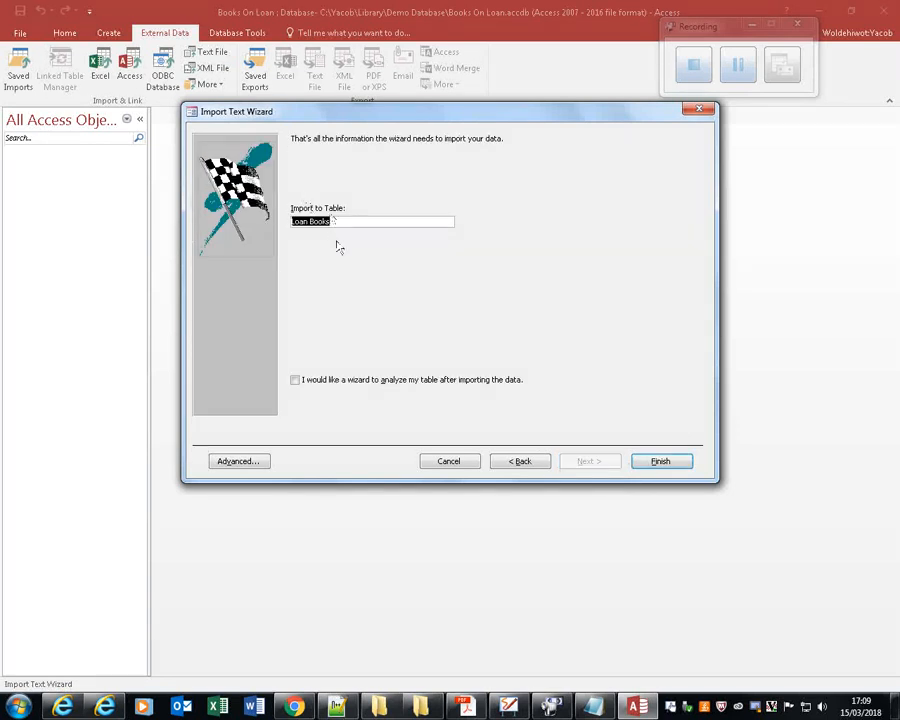
pyautogui.click(672, 462)
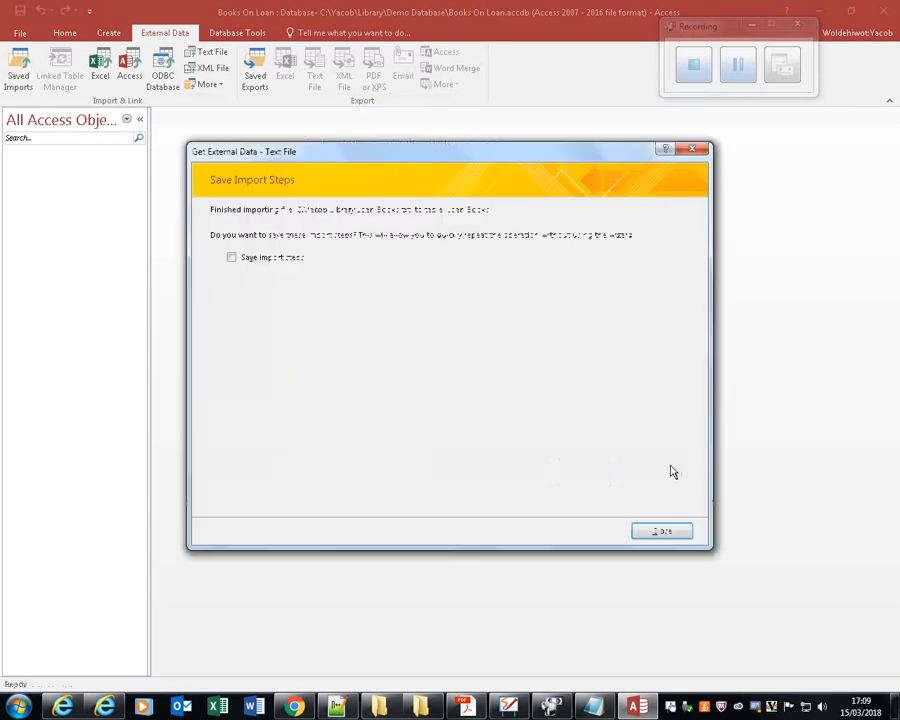
pyautogui.click(662, 531)
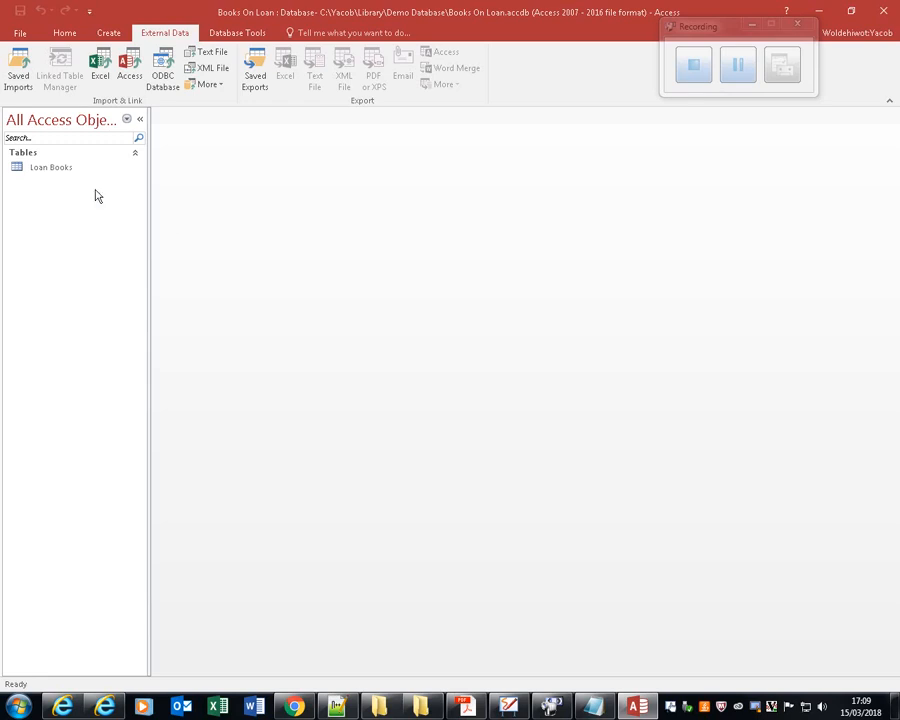
# Open the Loan Books table and switch it to Design View.
pyautogui.click(66, 176)
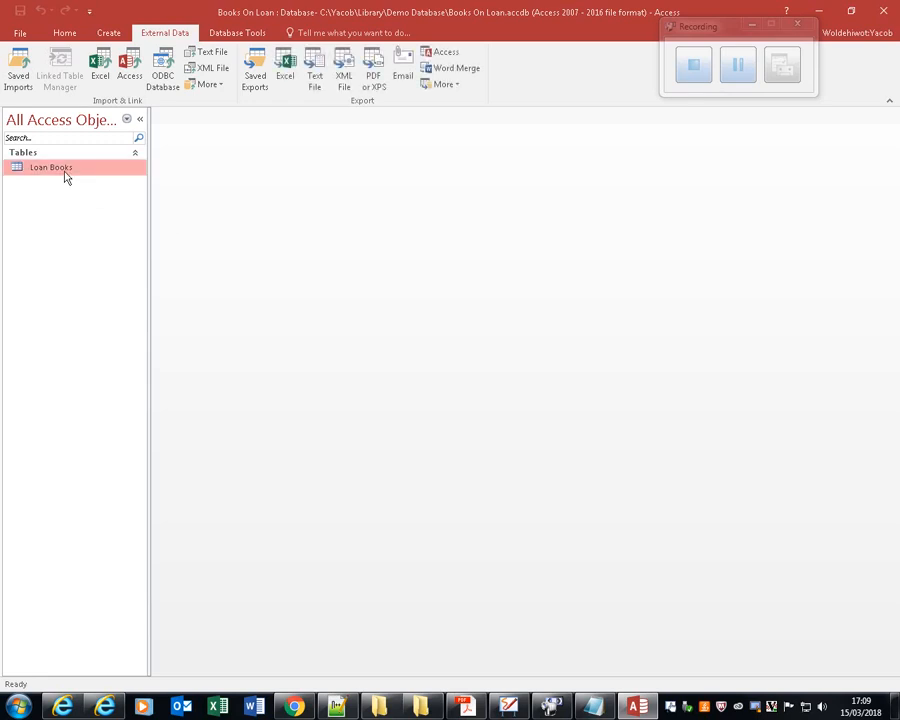
pyautogui.doubleClick(66, 176)
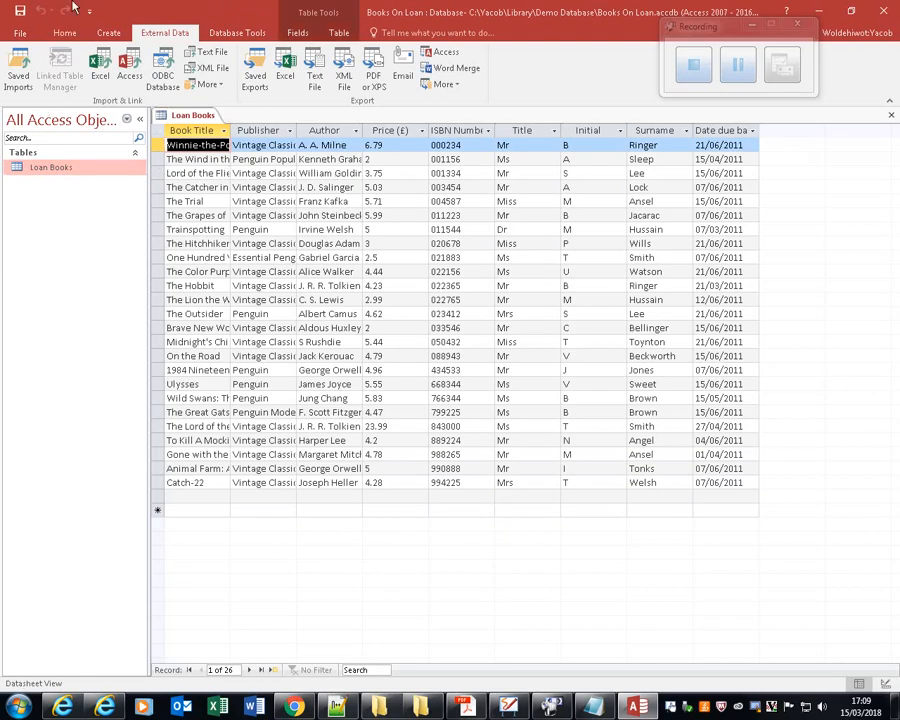
pyautogui.click(64, 33)
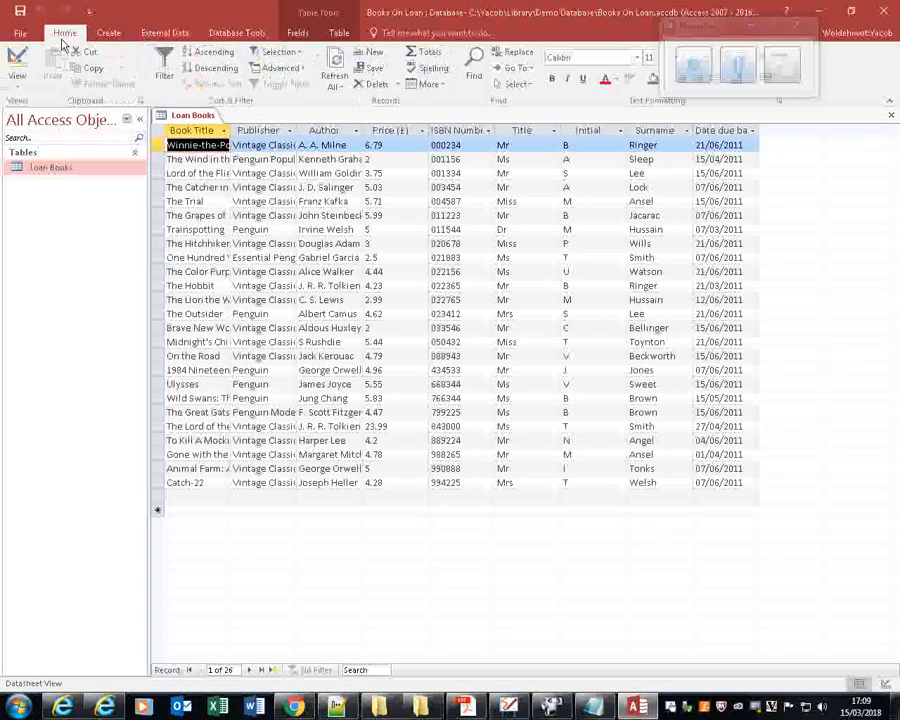
pyautogui.click(17, 80)
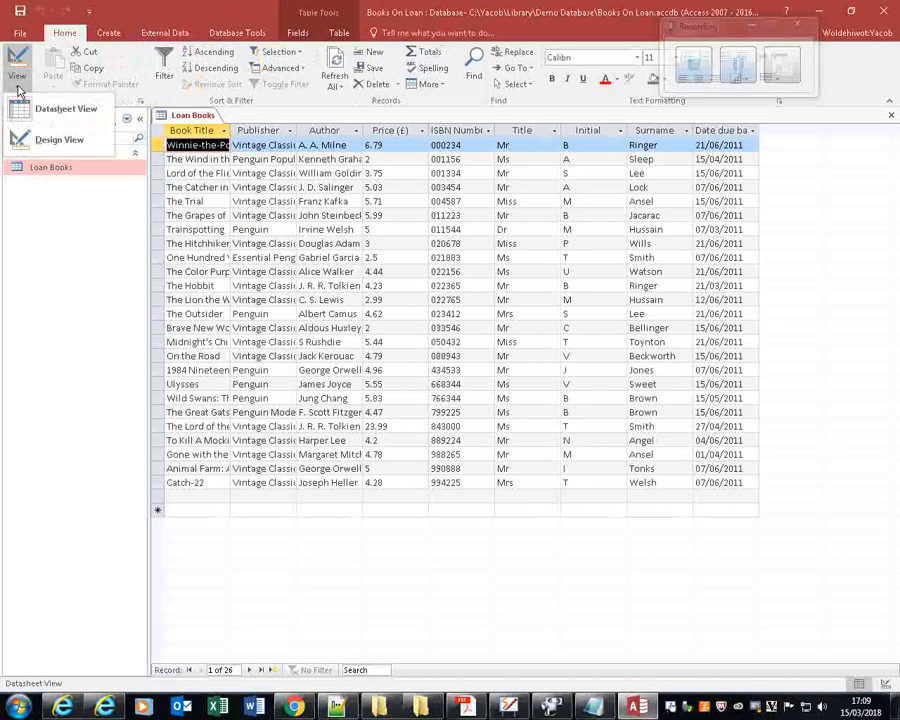
pyautogui.click(84, 146)
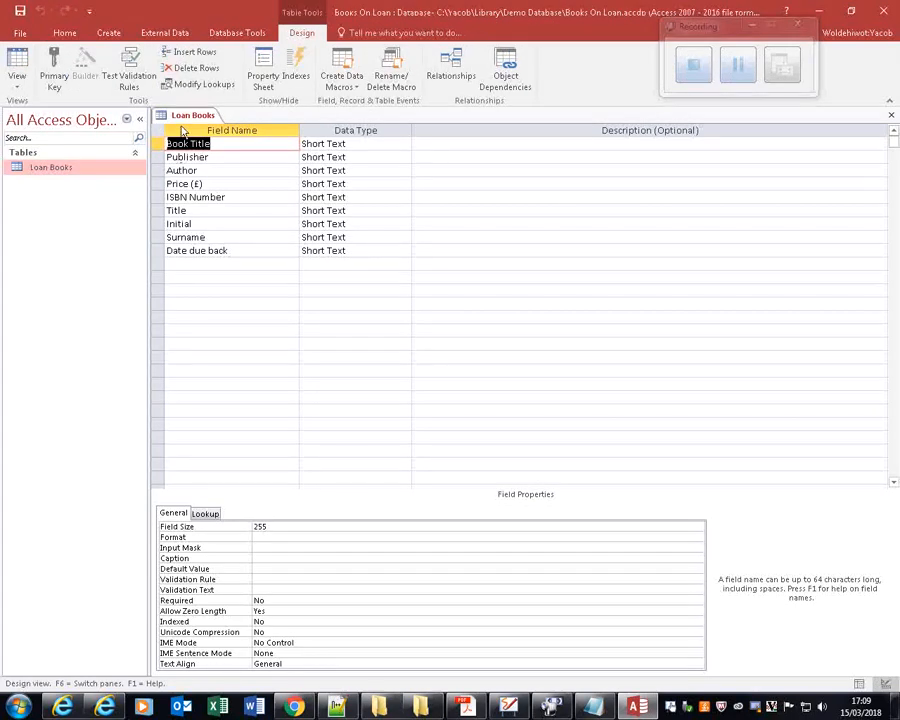
# Set the Book Title field's data type to Short Text and open its field size for editing.
pyautogui.click(349, 143)
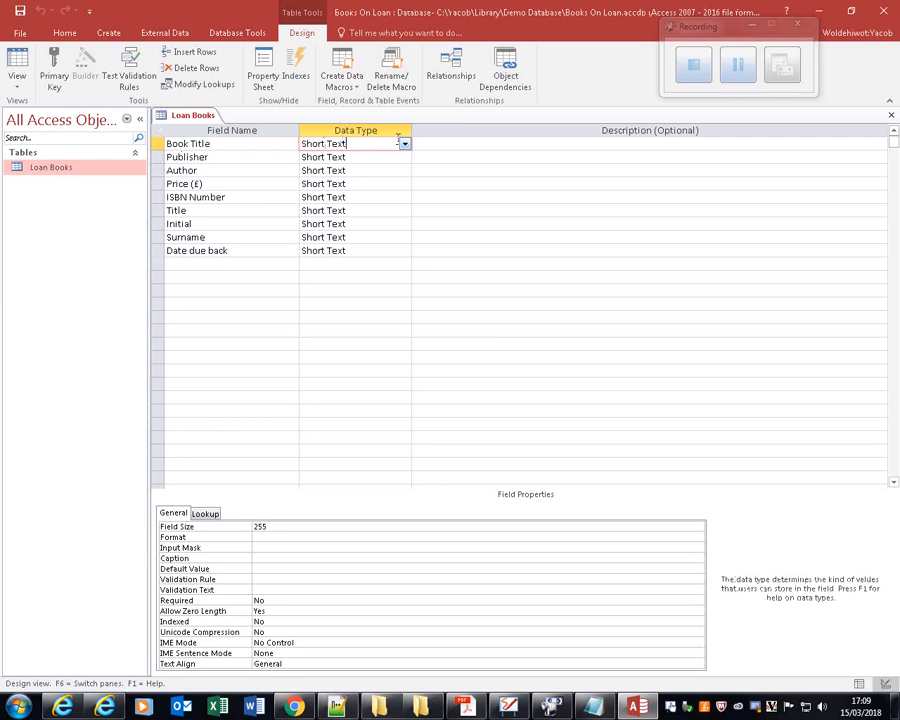
pyautogui.click(403, 143)
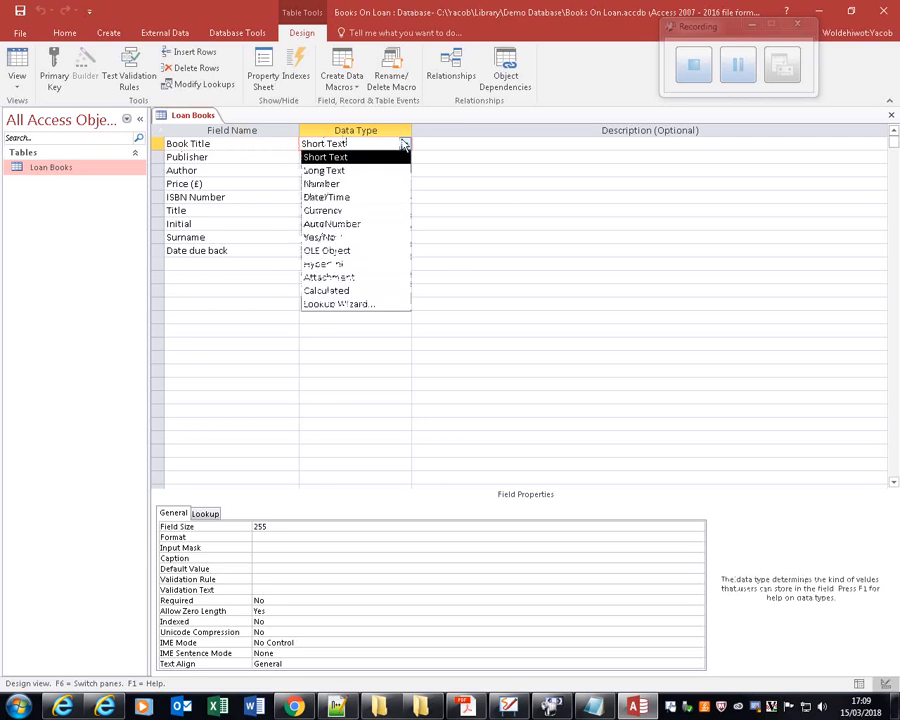
pyautogui.click(335, 157)
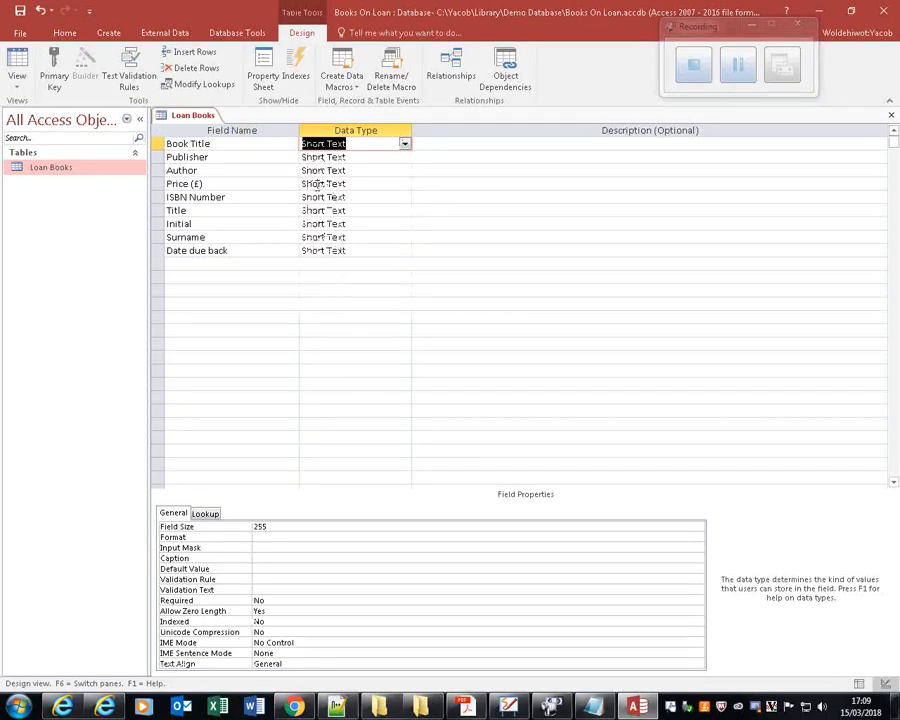
pyautogui.click(270, 526)
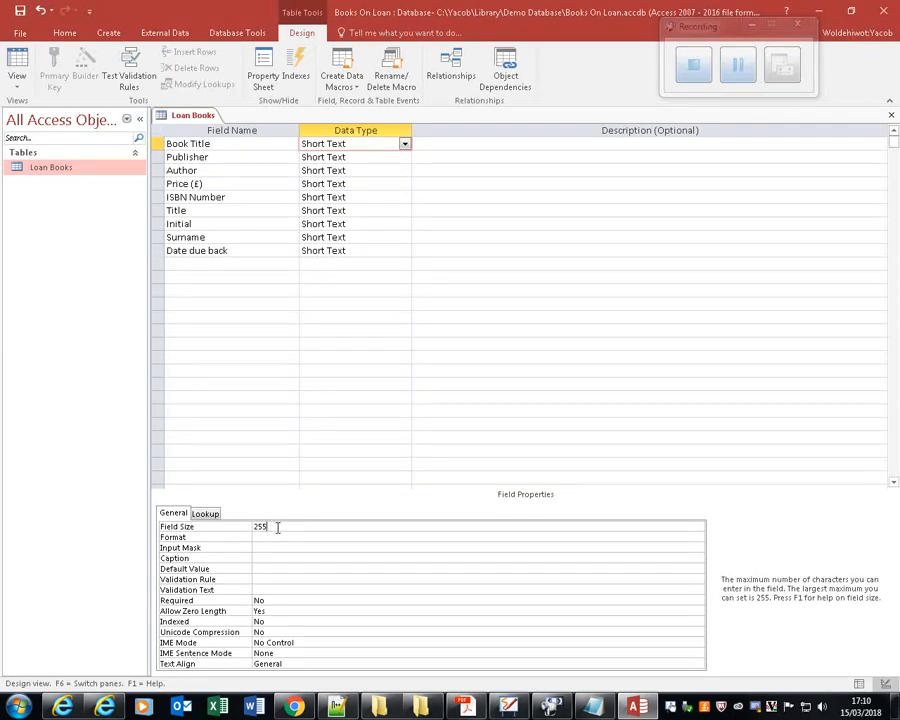
# Set the field size of both the Publisher and Author fields to 25.
pyautogui.click(236, 157)
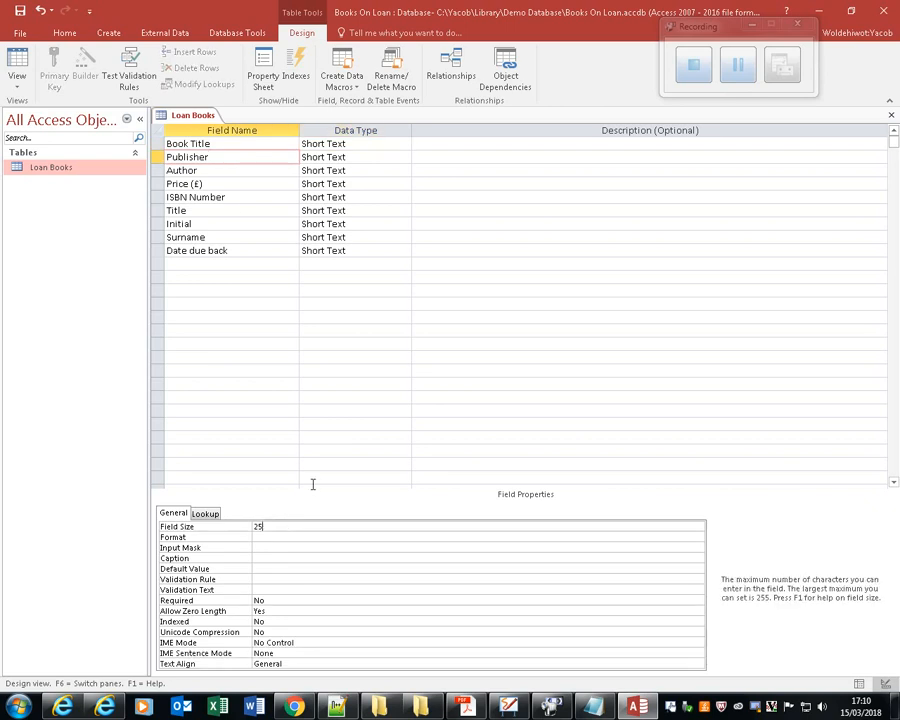
pyautogui.click(242, 170)
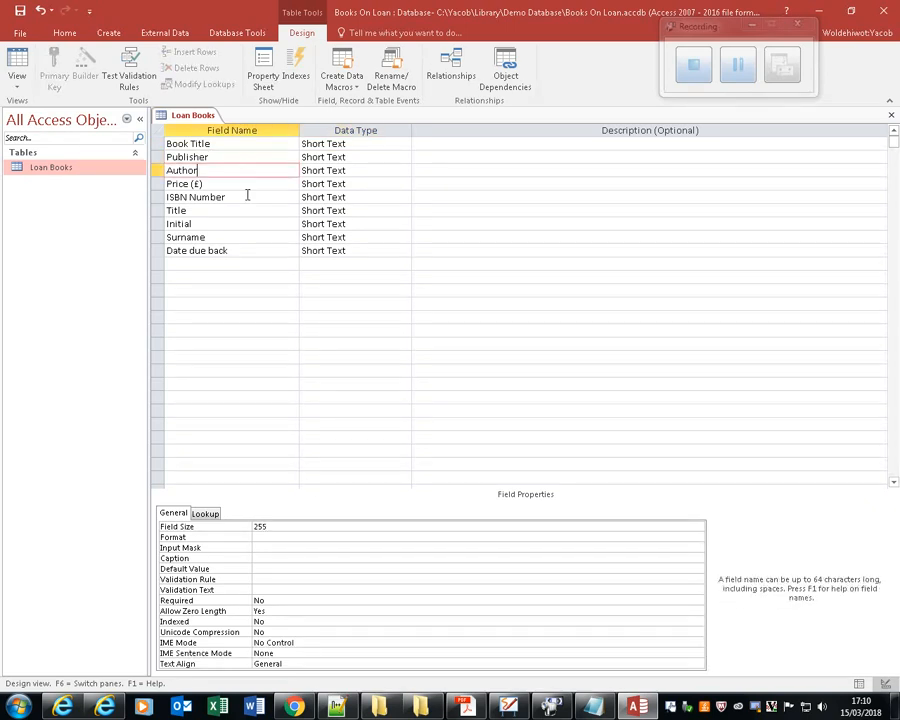
pyautogui.click(286, 522)
pyautogui.press('BackSpace')
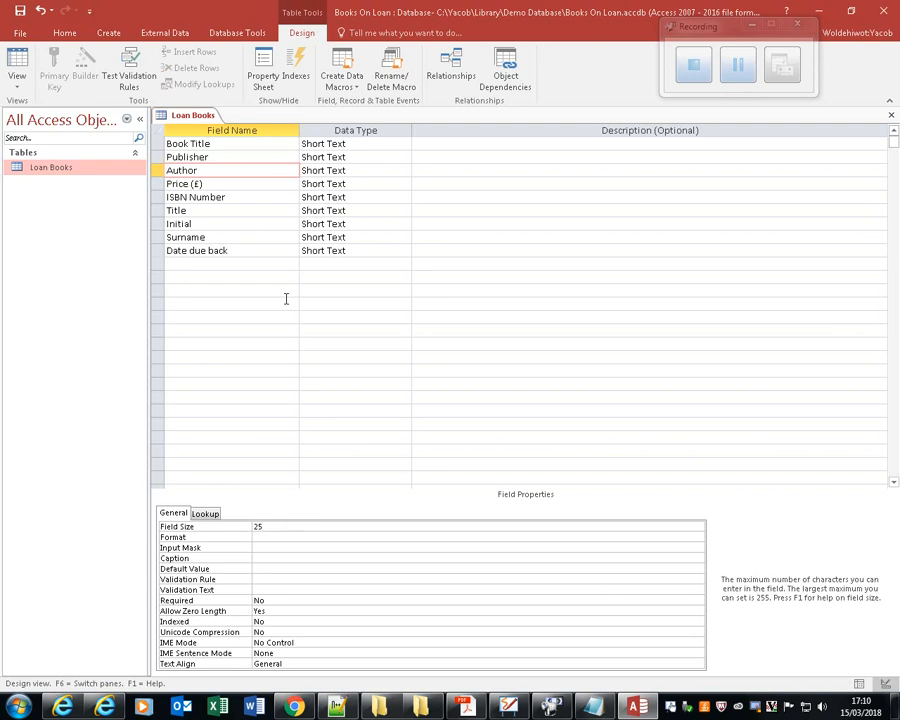
# Set the Price (£) field's data type to Currency.
pyautogui.click(250, 184)
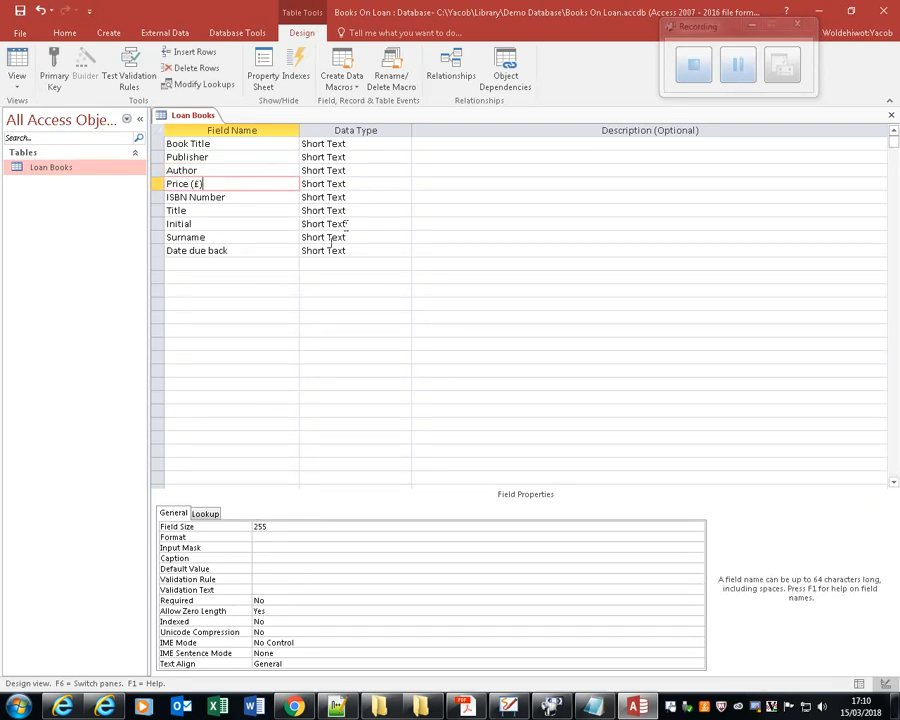
pyautogui.click(368, 184)
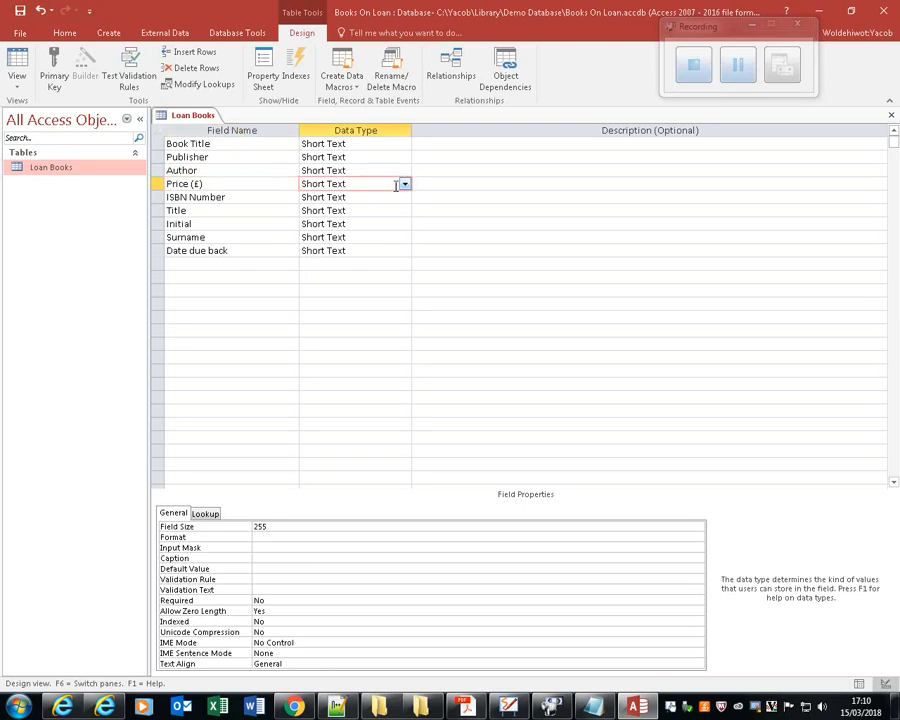
pyautogui.click(404, 184)
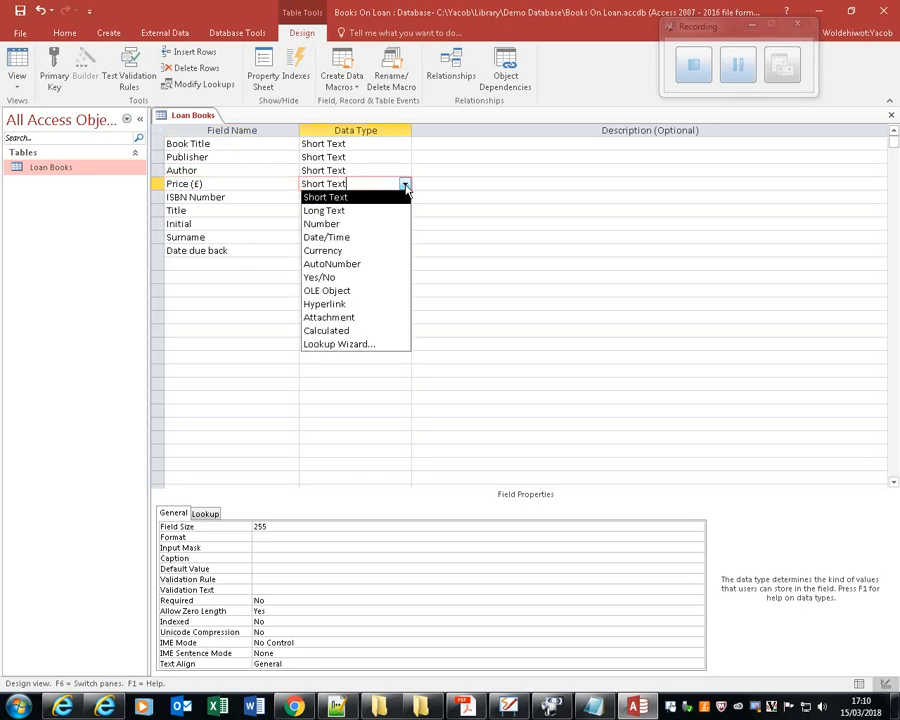
pyautogui.click(333, 251)
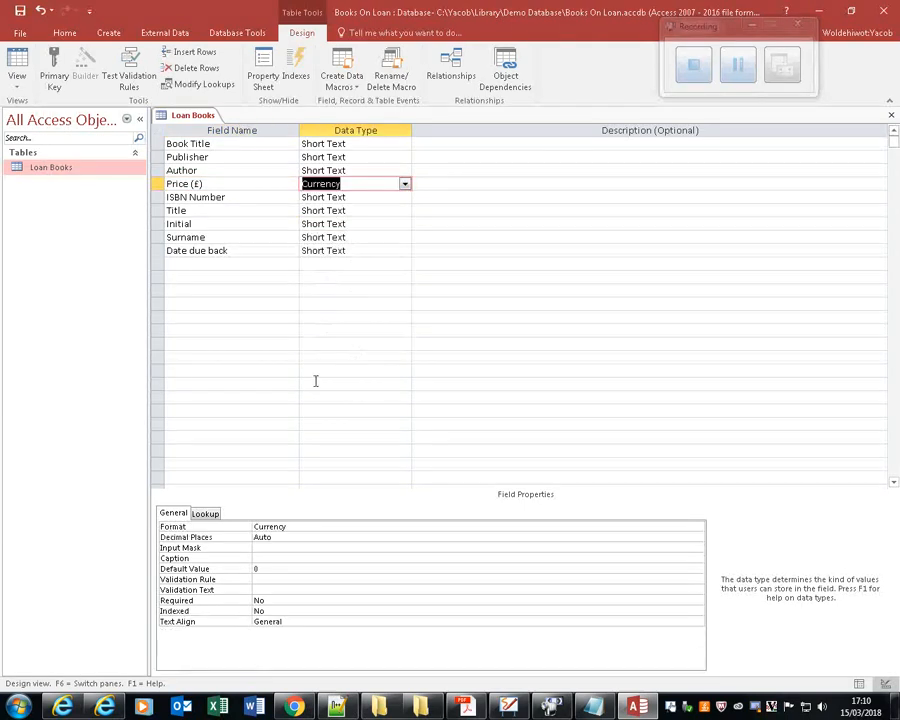
# Set the ISBN Number field's size to 13.
pyautogui.click(288, 195)
pyautogui.click(291, 526)
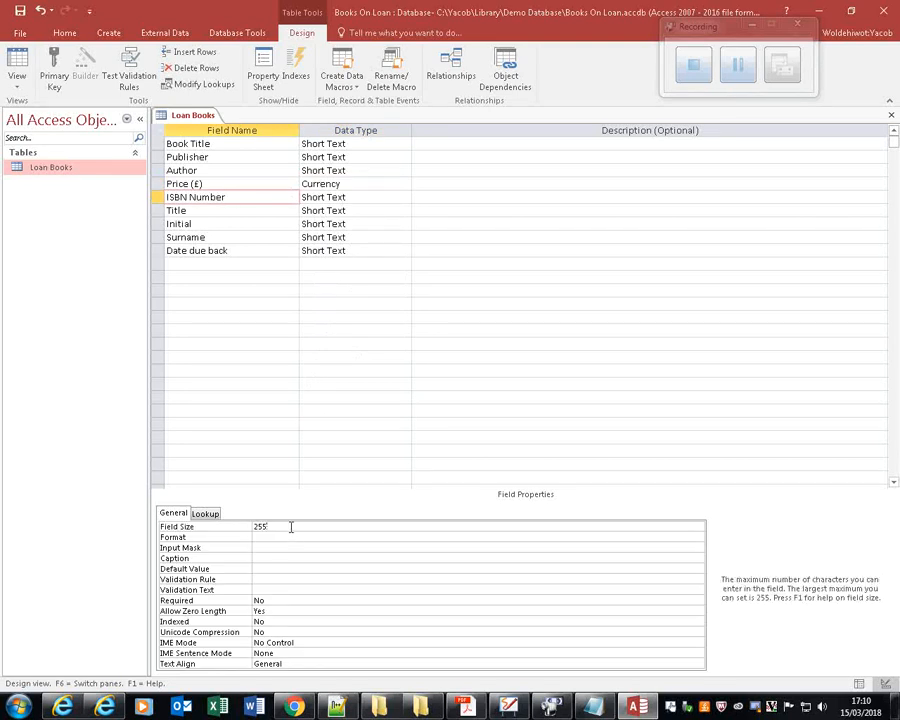
pyautogui.moveTo(291, 526); pyautogui.dragTo(235, 526)
pyautogui.write('13')
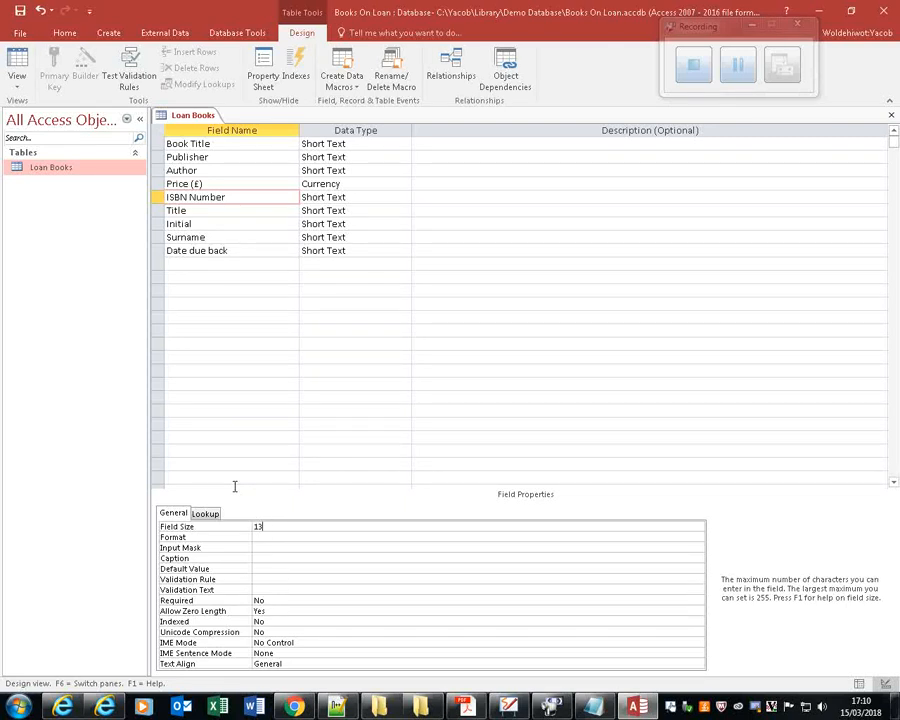
# Set the field size of the Title field to 20 and of the Initial field to 3.
pyautogui.click(192, 210)
pyautogui.click(273, 526)
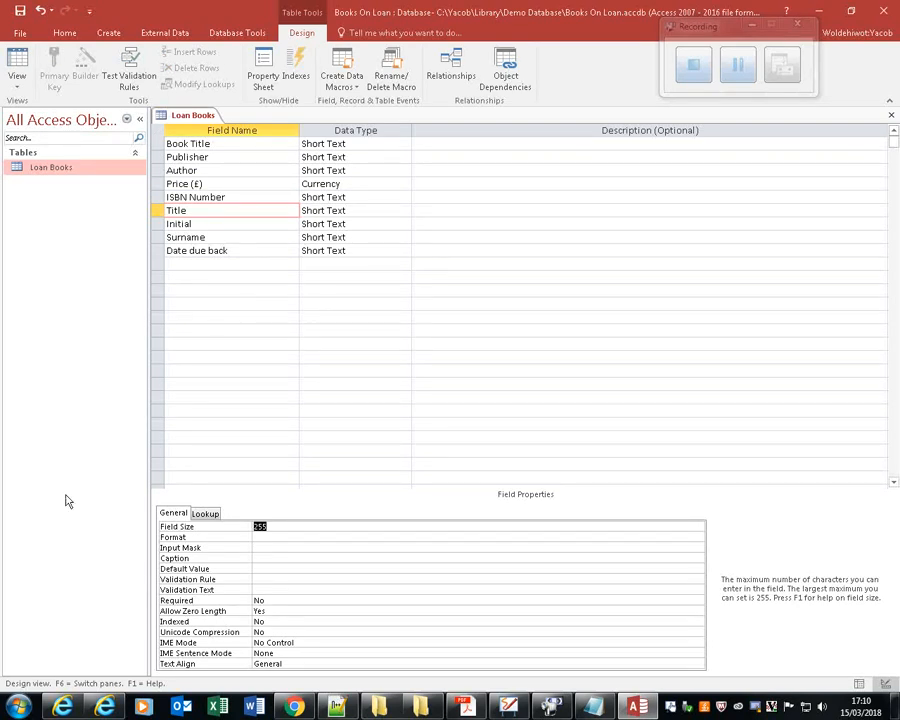
pyautogui.write('20')
pyautogui.click(206, 223)
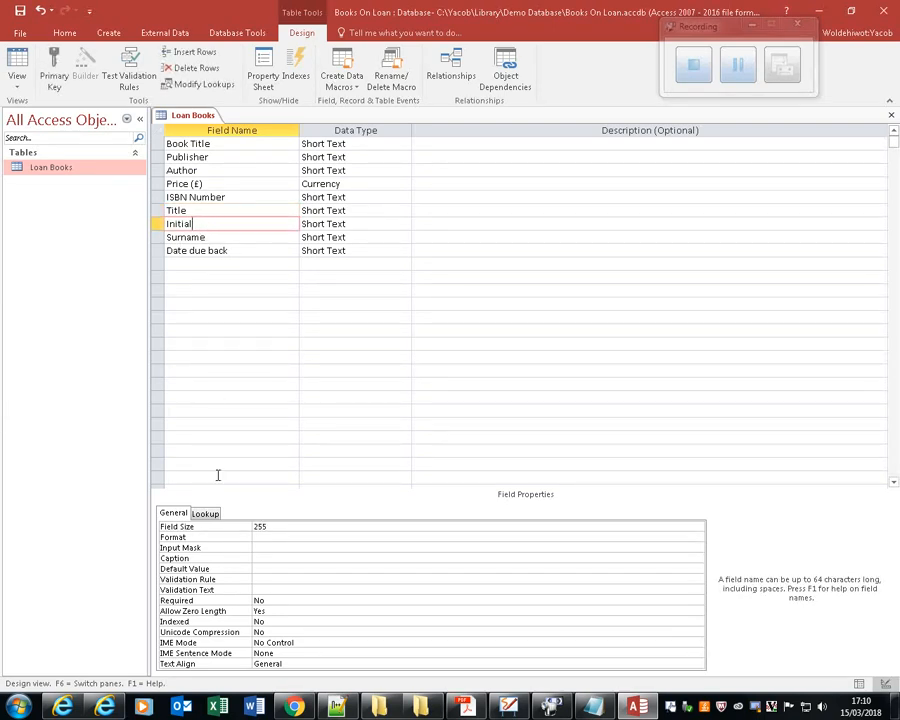
pyautogui.click(277, 527)
pyautogui.write('3')
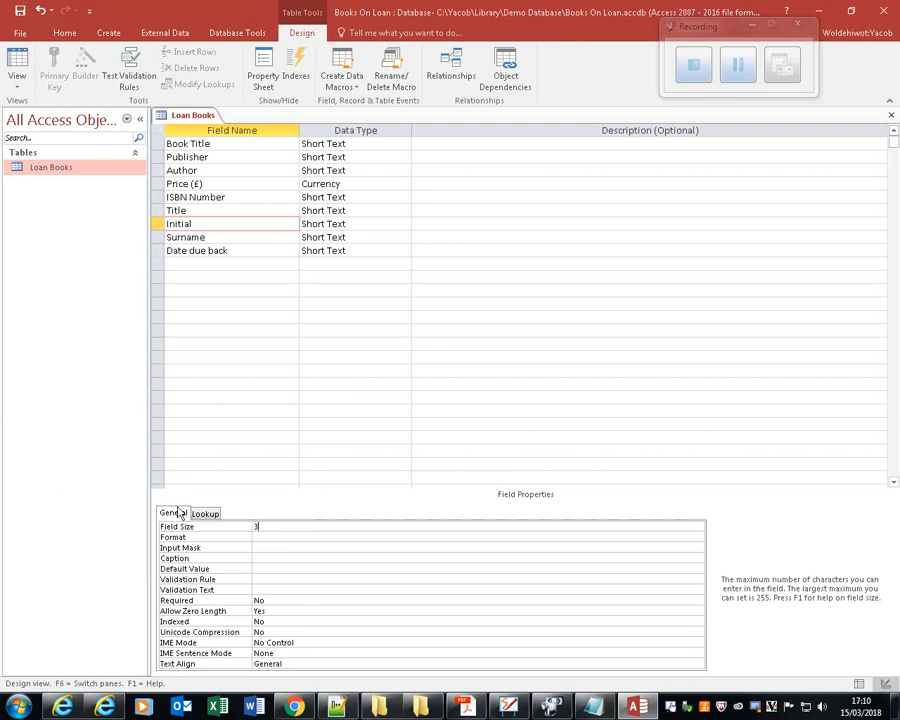
pyautogui.click(226, 224)
# Review the field sizes of the Surname, Title and Initial fields and the data type choices for Date due back.
pyautogui.click(220, 239)
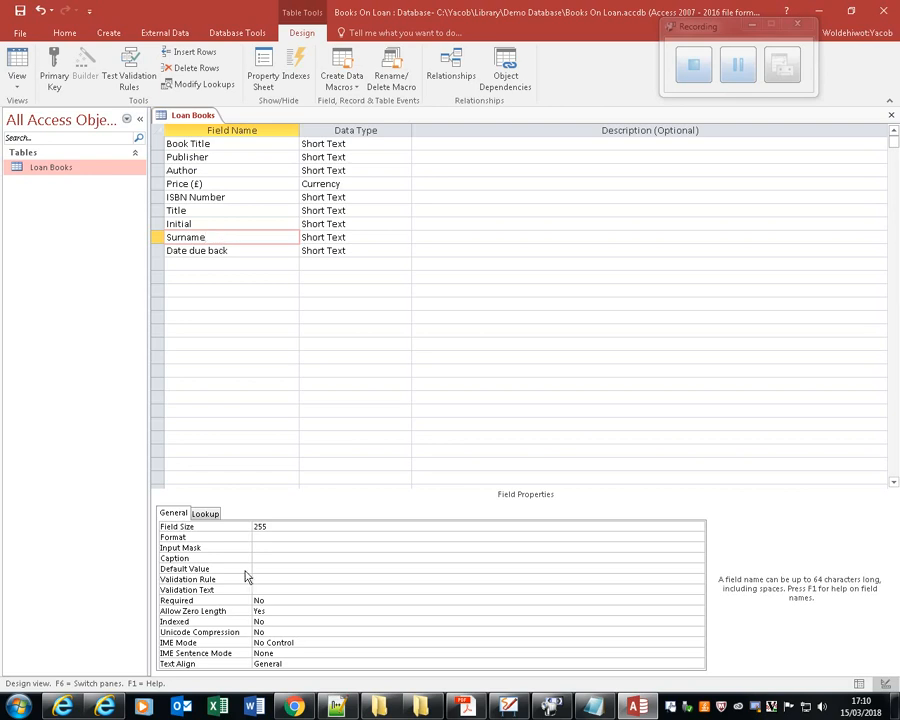
pyautogui.click(180, 525)
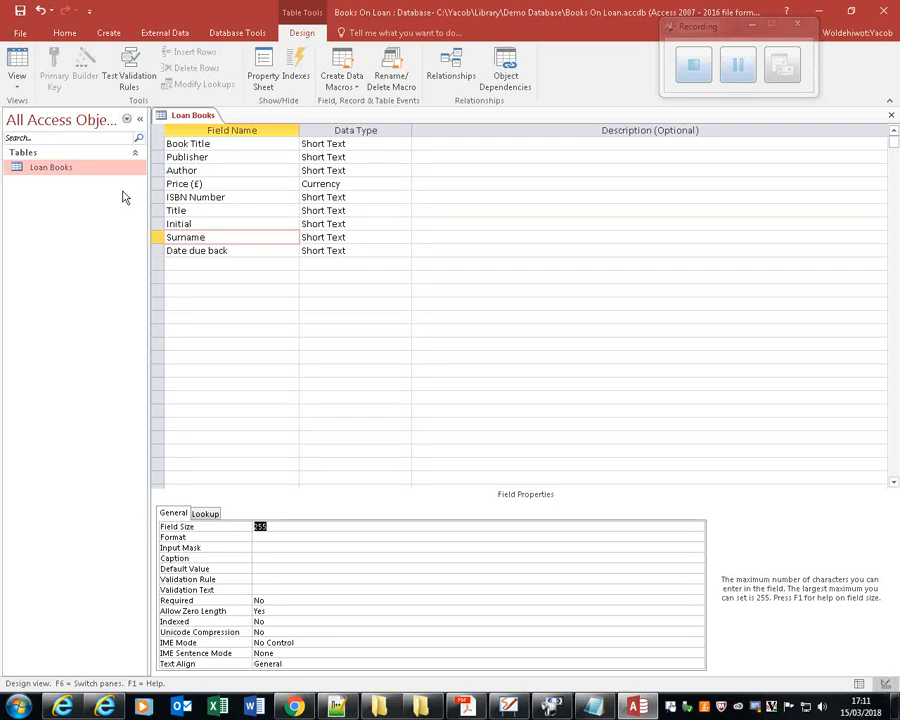
pyautogui.click(268, 250)
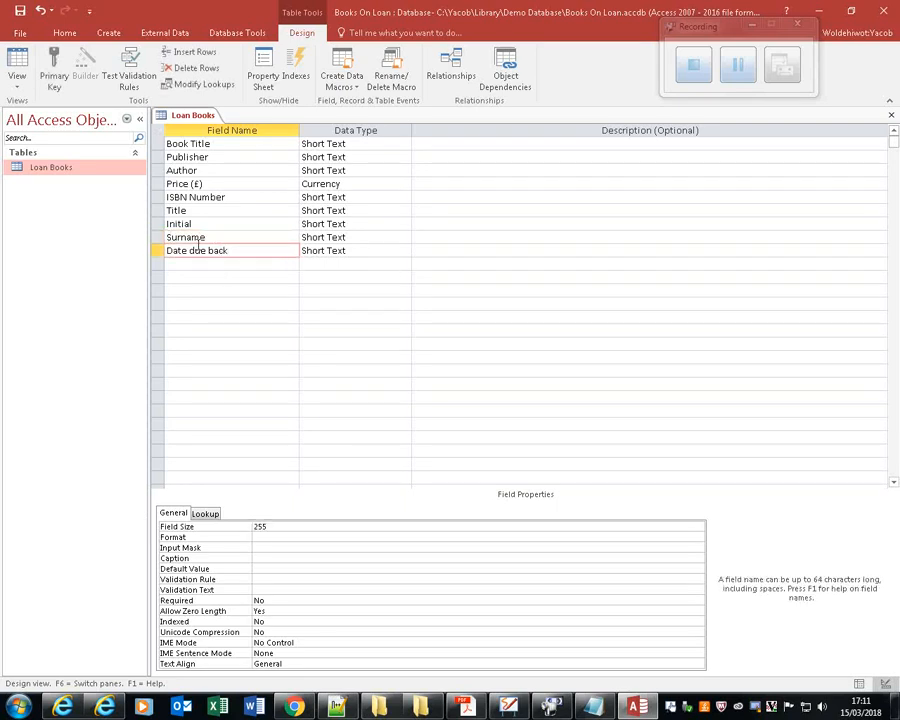
pyautogui.click(403, 251)
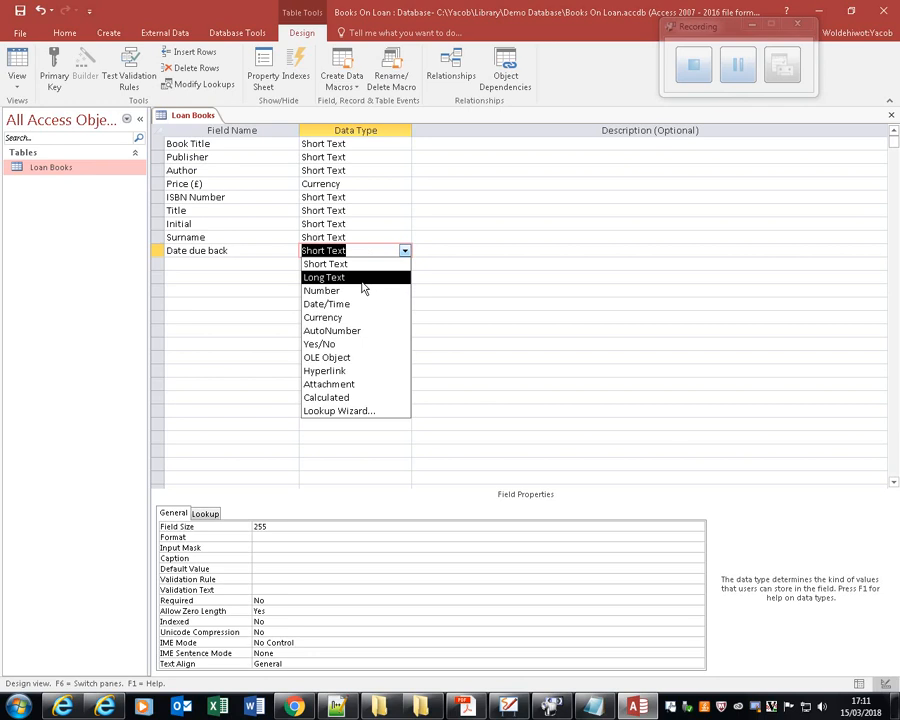
pyautogui.click(241, 237)
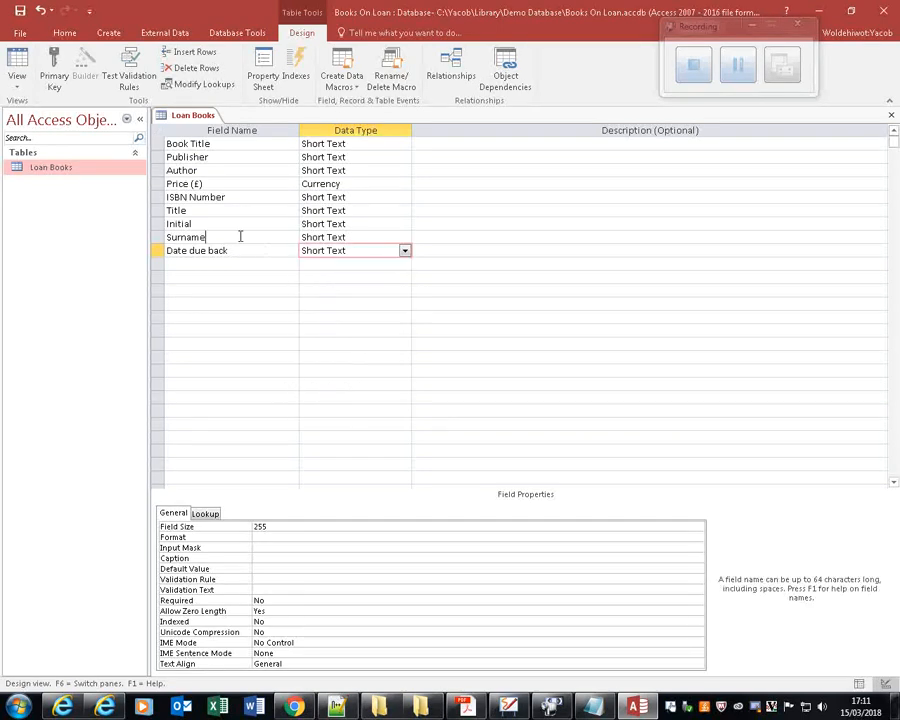
pyautogui.click(273, 528)
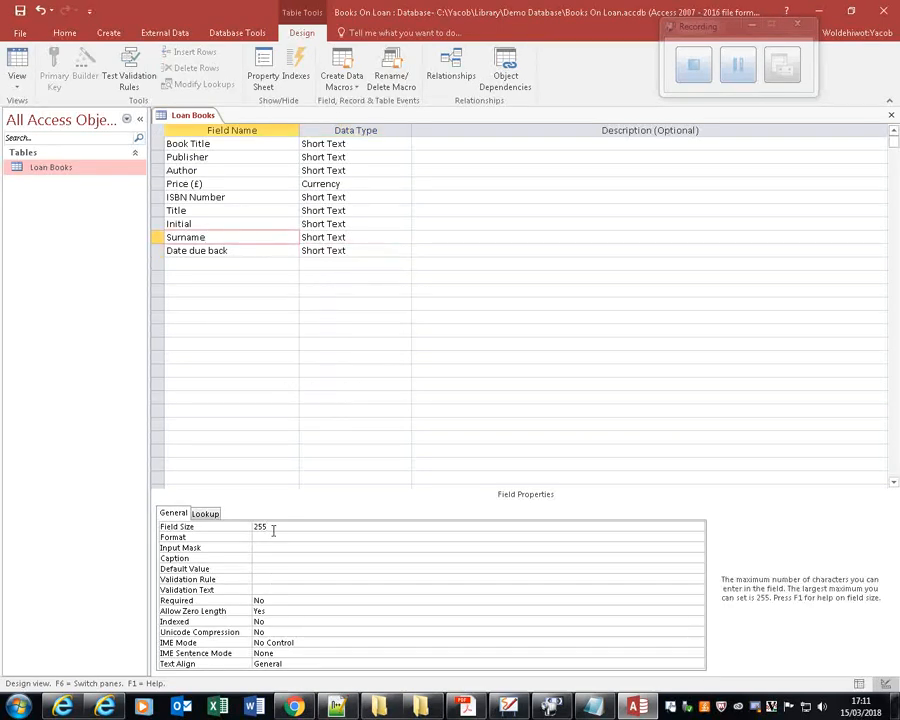
pyautogui.click(265, 211)
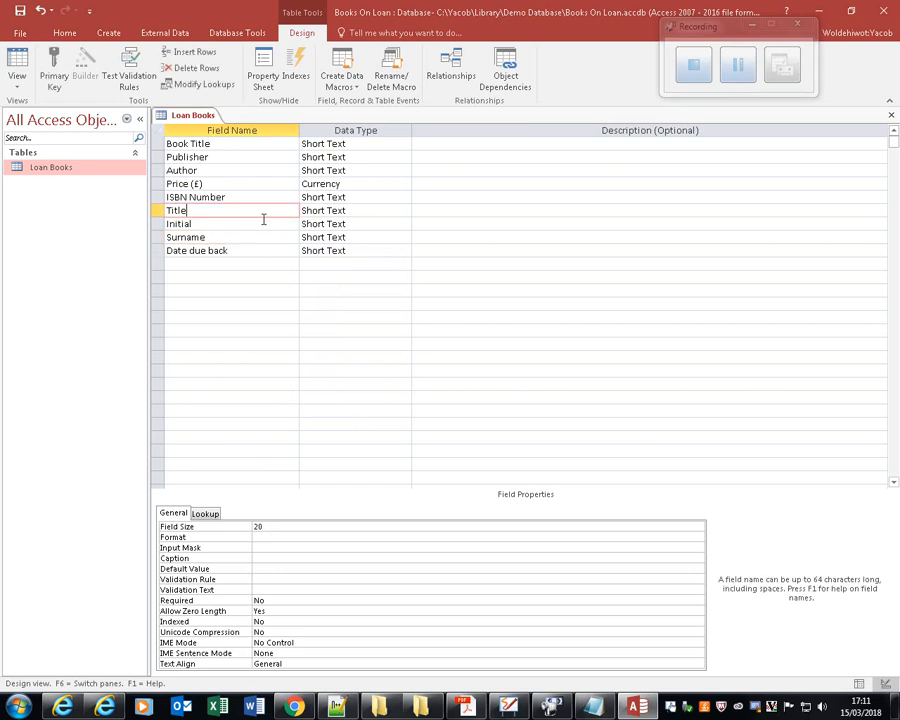
pyautogui.click(261, 225)
# Set the Date due back field's data type to Date/Time.
pyautogui.click(260, 251)
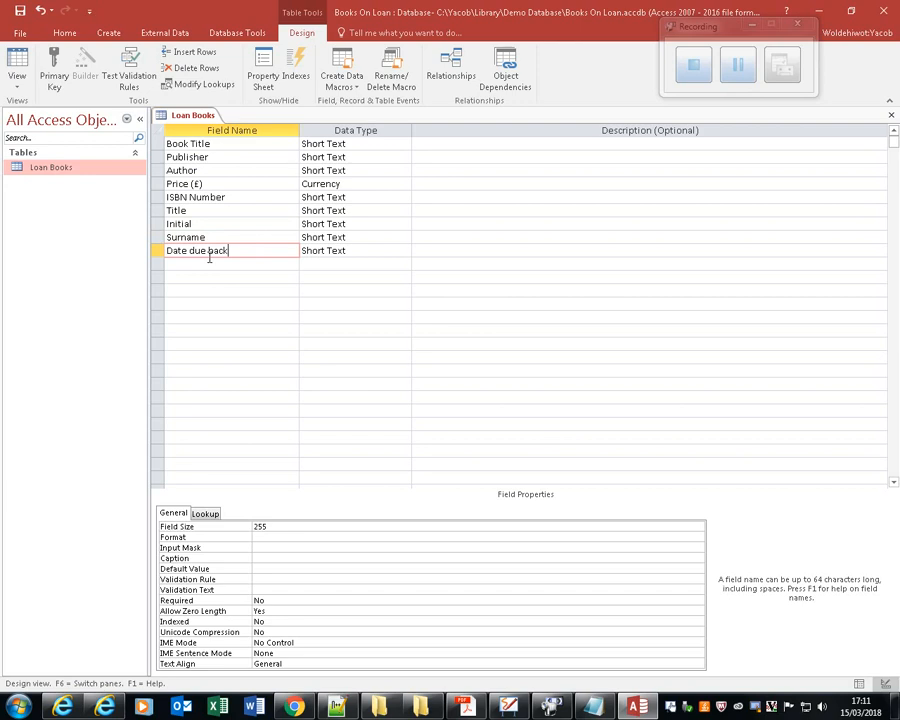
pyautogui.click(372, 250)
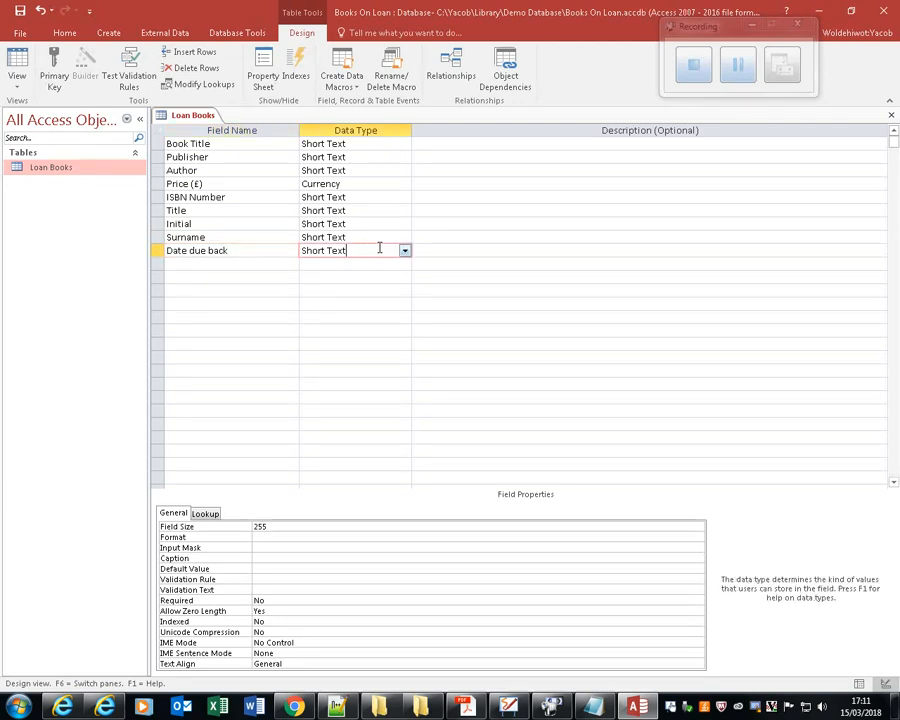
pyautogui.click(405, 251)
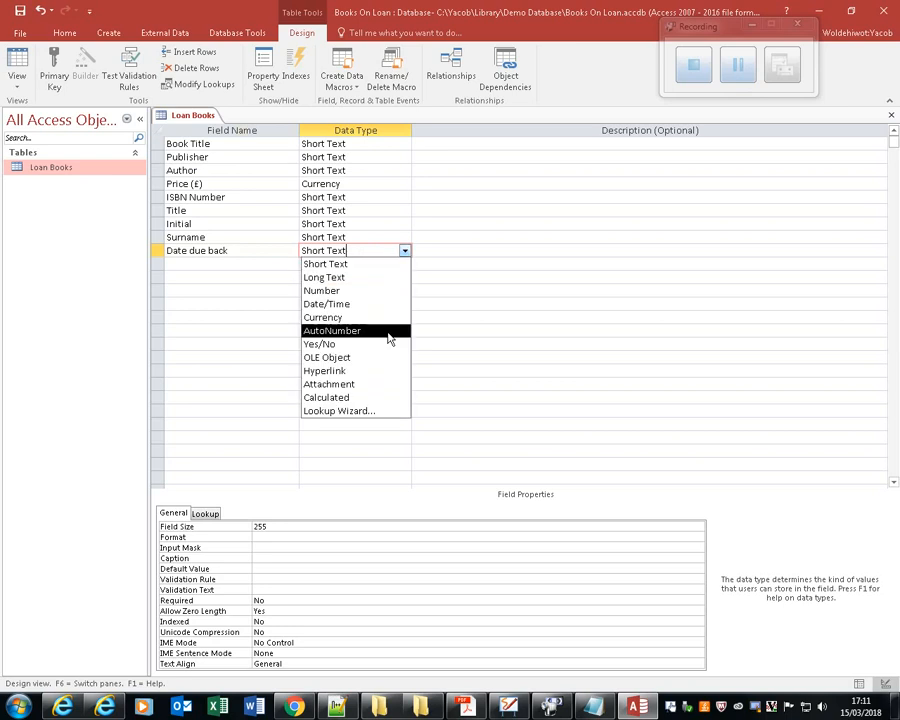
pyautogui.click(369, 304)
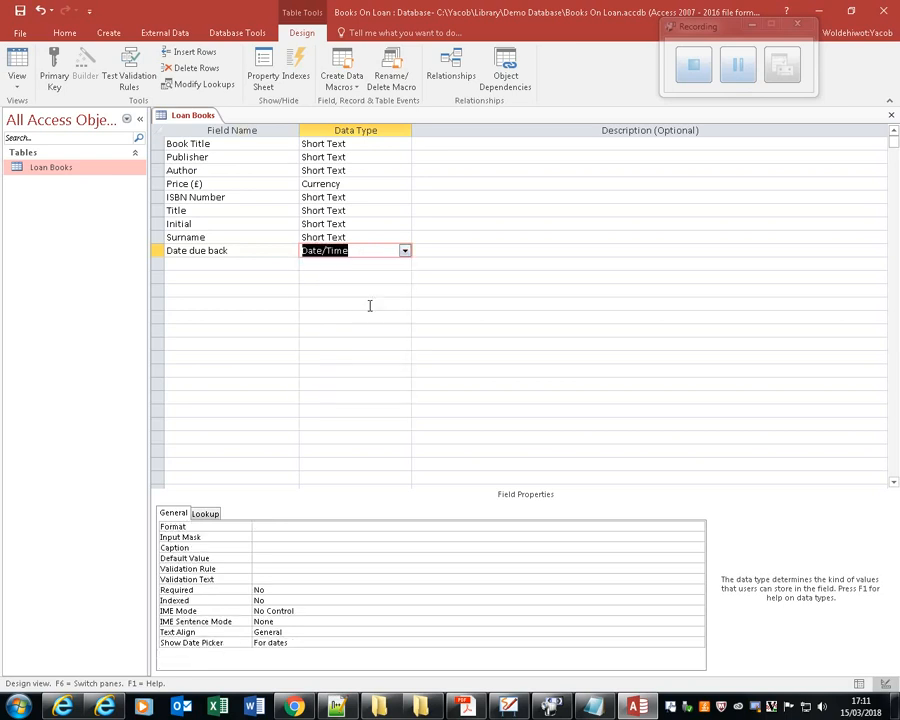
# Switch to Loan Books.txt in Notepad and examine how the due dates are written.
pyautogui.click(273, 529)
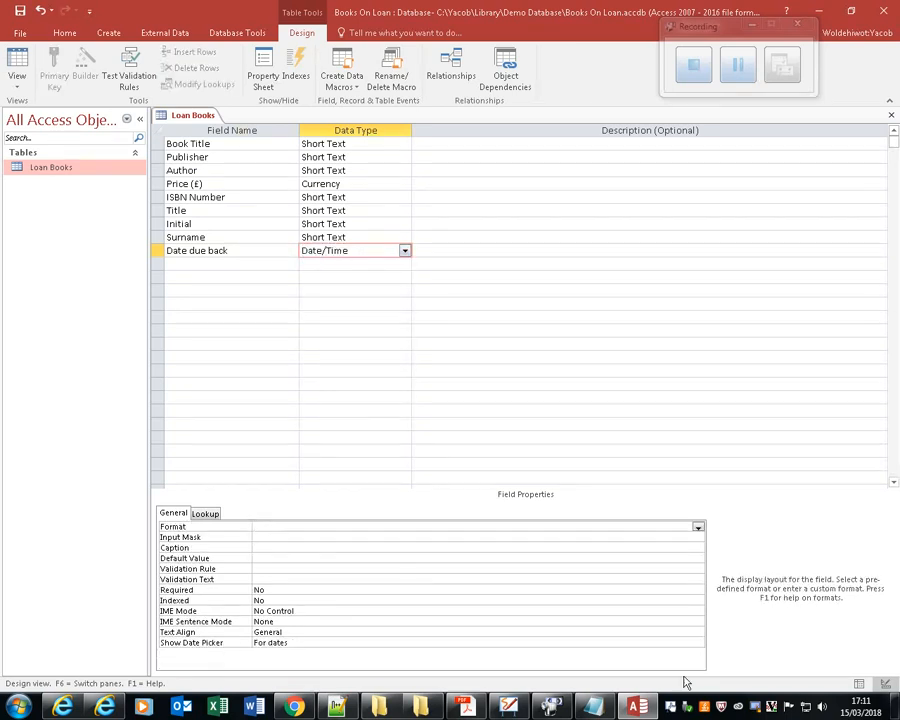
pyautogui.click(600, 708)
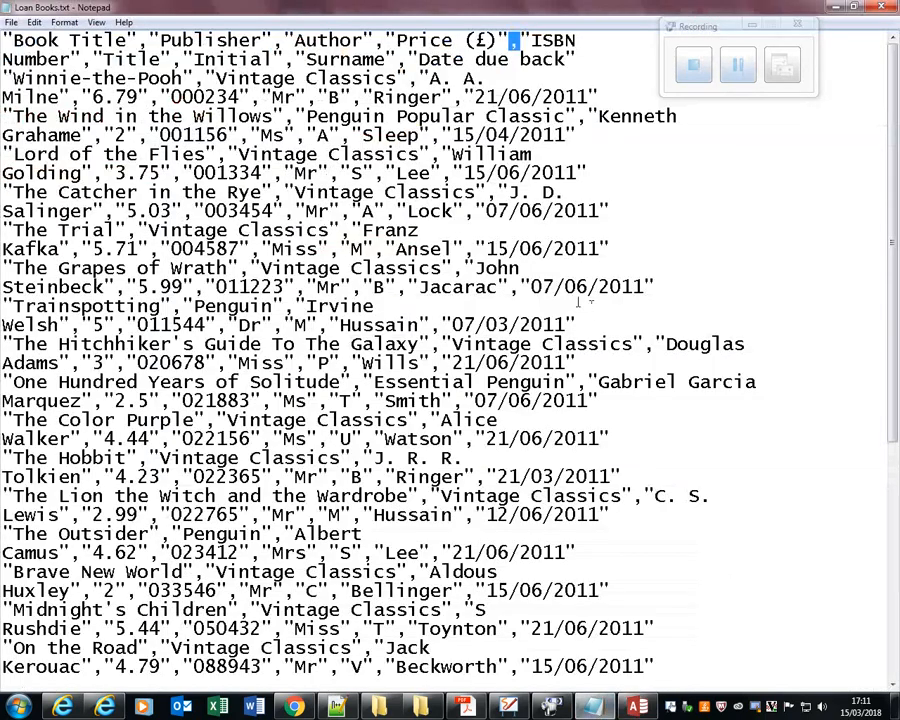
pyautogui.moveTo(541, 287); pyautogui.dragTo(621, 287)
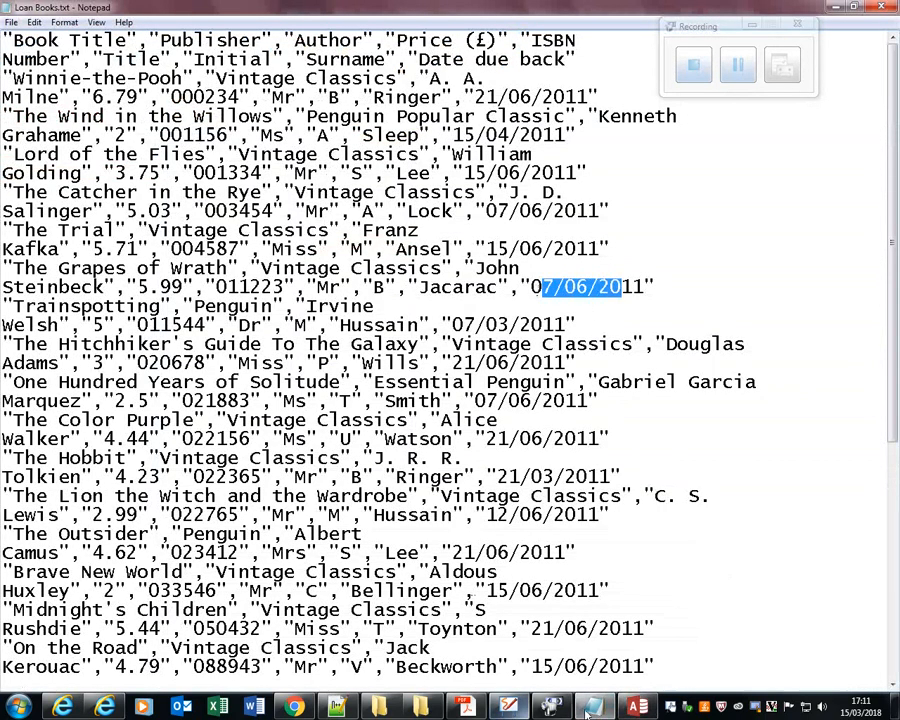
# Return to Access and set the Date due back field's format to Short Date.
pyautogui.click(636, 708)
pyautogui.click(404, 252)
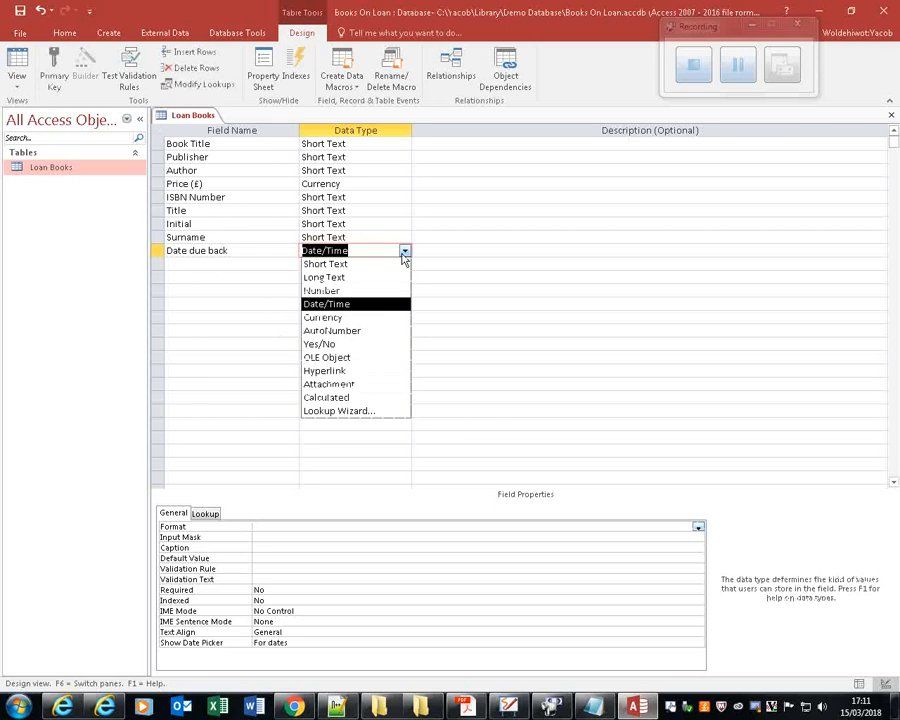
pyautogui.click(276, 250)
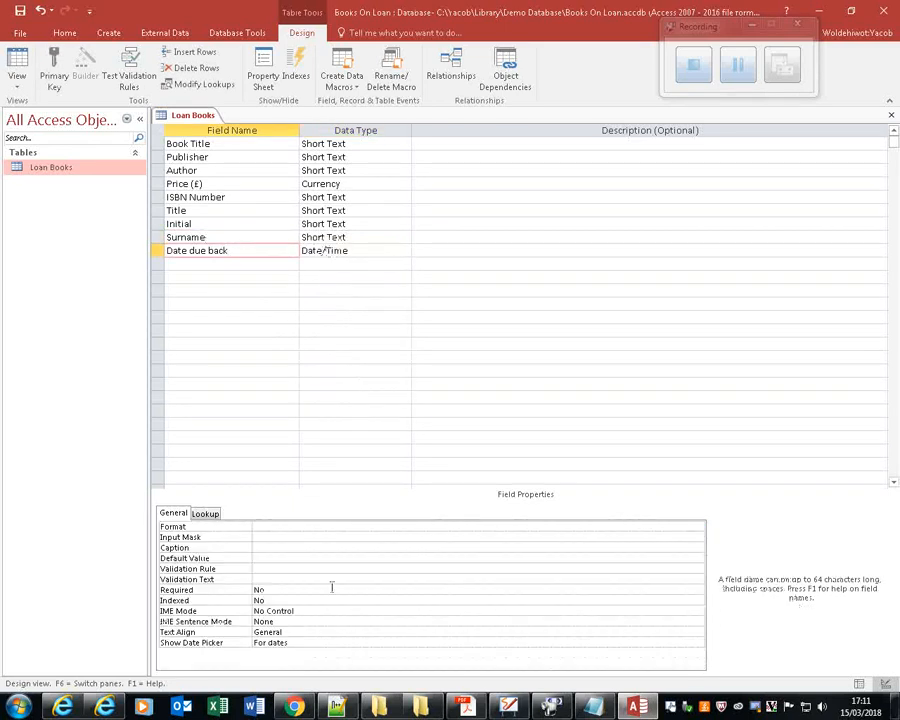
pyautogui.click(280, 527)
pyautogui.click(698, 526)
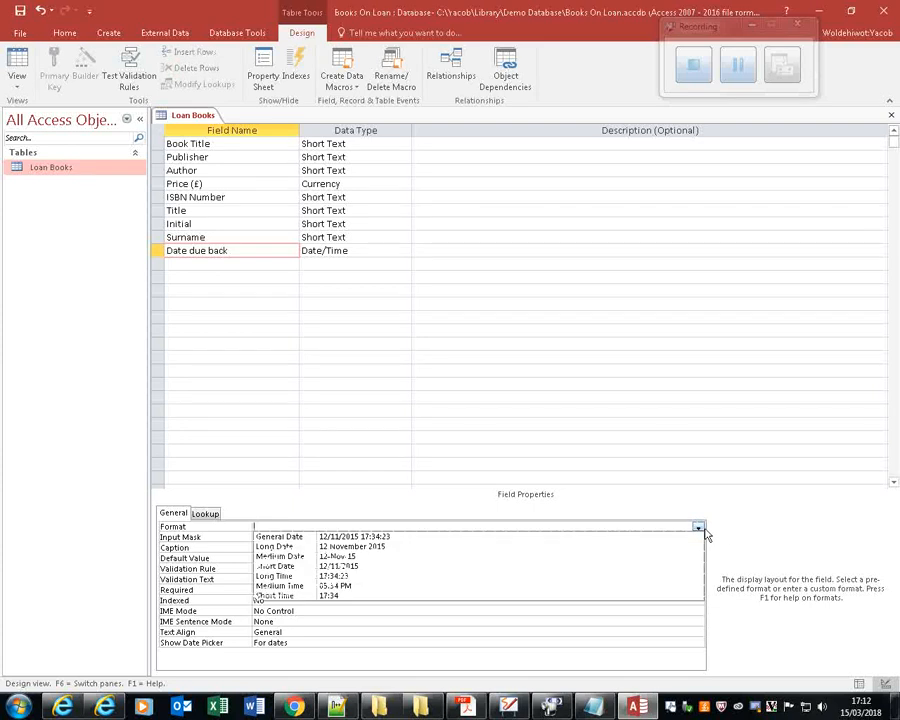
pyautogui.click(499, 566)
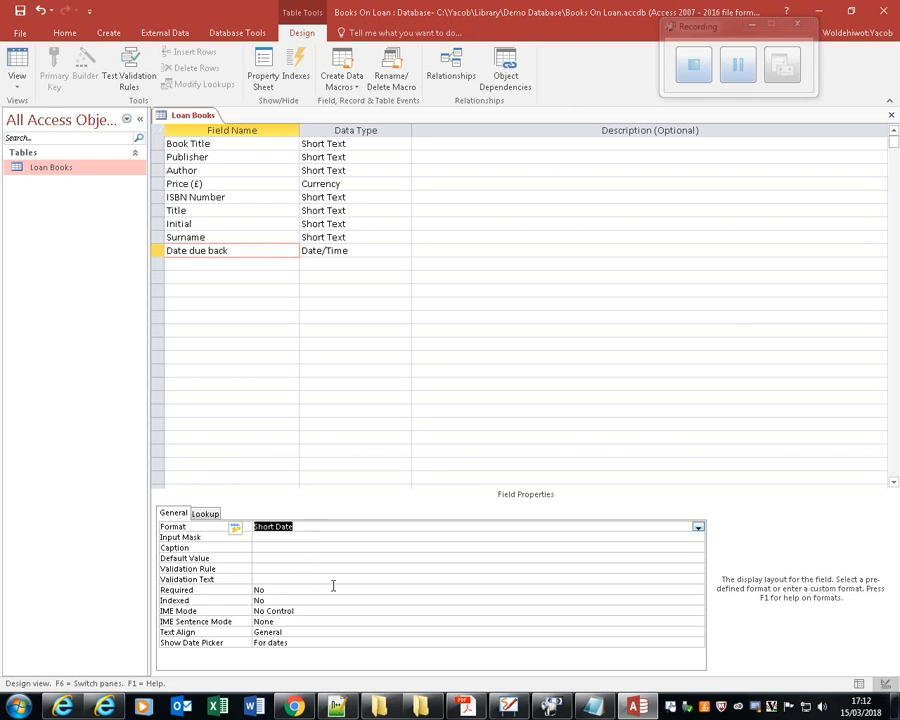
# Switch to File Explorer and open Evidence Document.doc from the Library folder in Word.
pyautogui.click(398, 706)
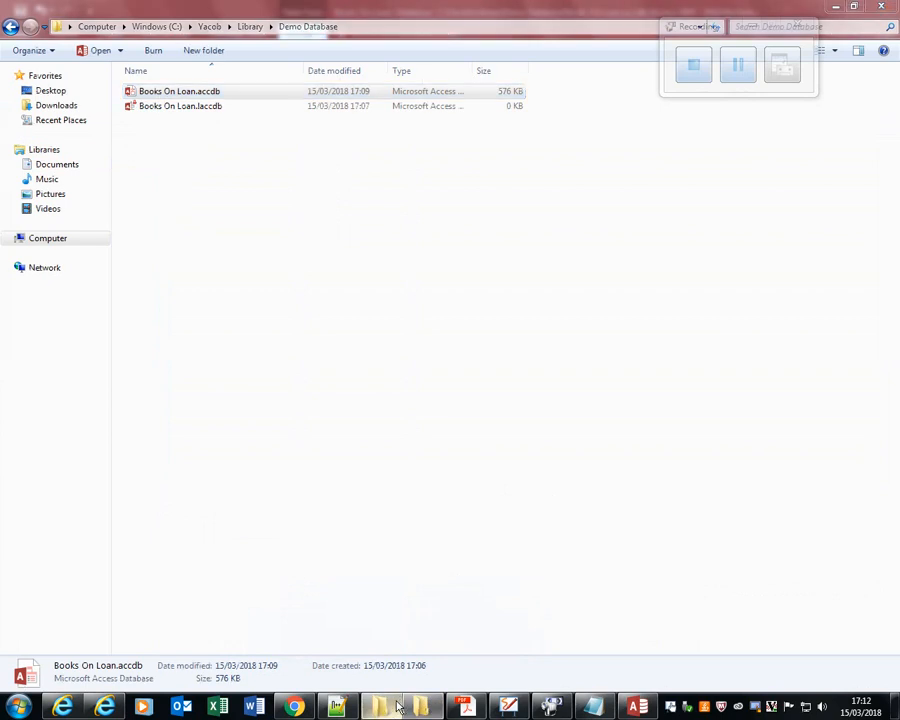
pyautogui.rightClick(398, 706)
pyautogui.click(12, 26)
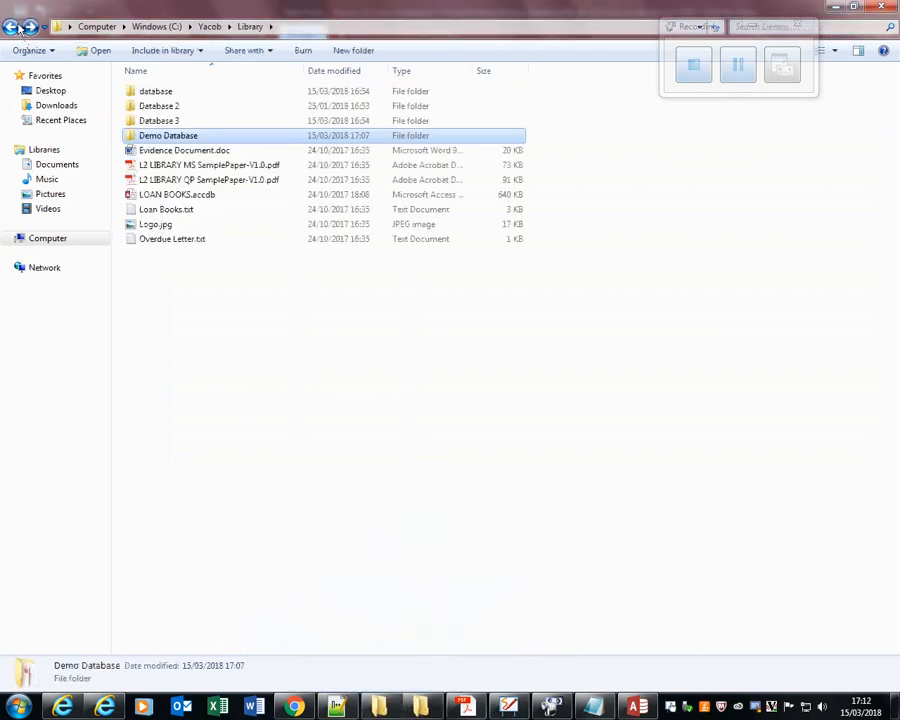
pyautogui.click(198, 152)
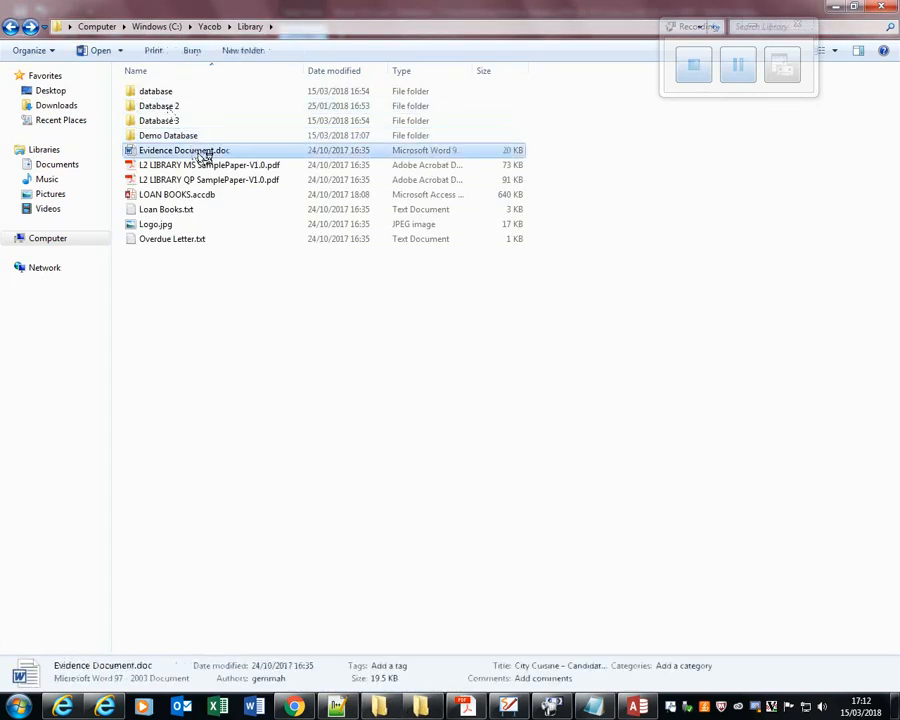
pyautogui.doubleClick(203, 152)
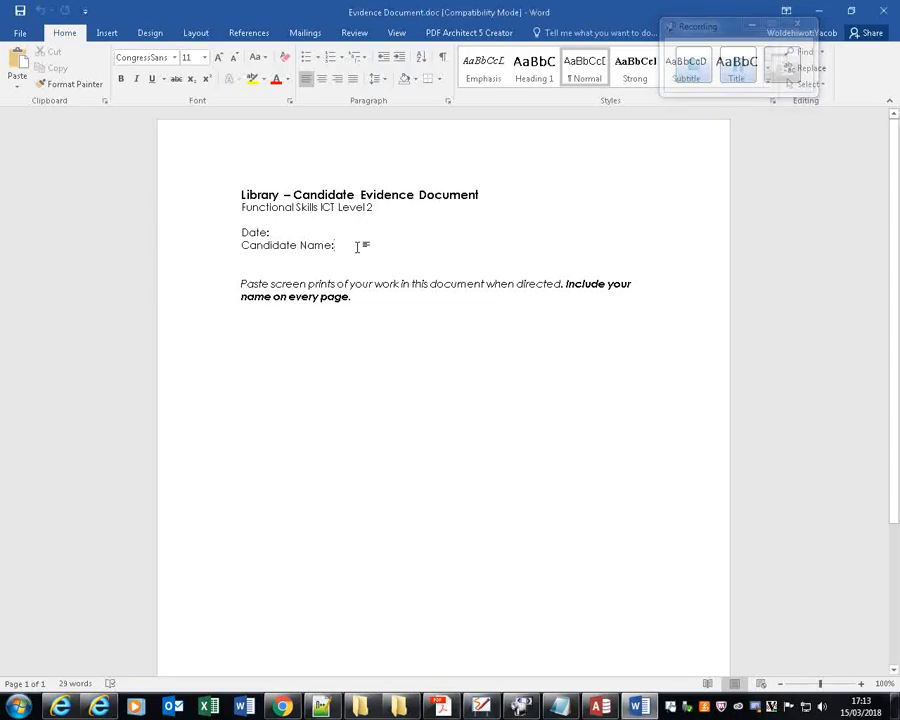
# Fill in the candidate's name in the evidence document and place the insertion point below the screen print instructions.
pyautogui.click(356, 247)
pyautogui.write('King')
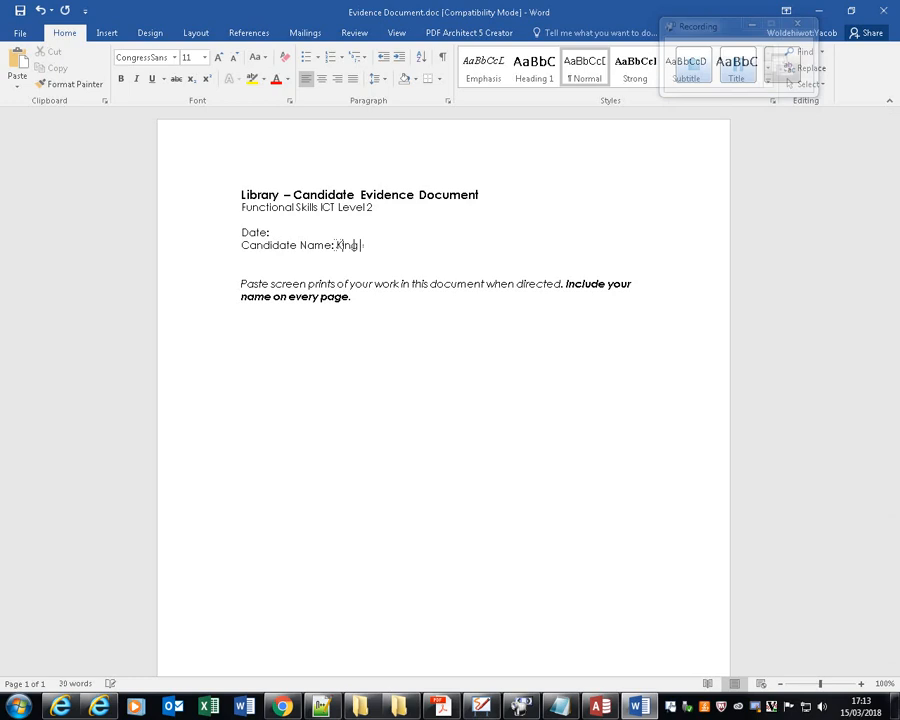
pyautogui.write(' Ycaov')
pyautogui.press('Return')
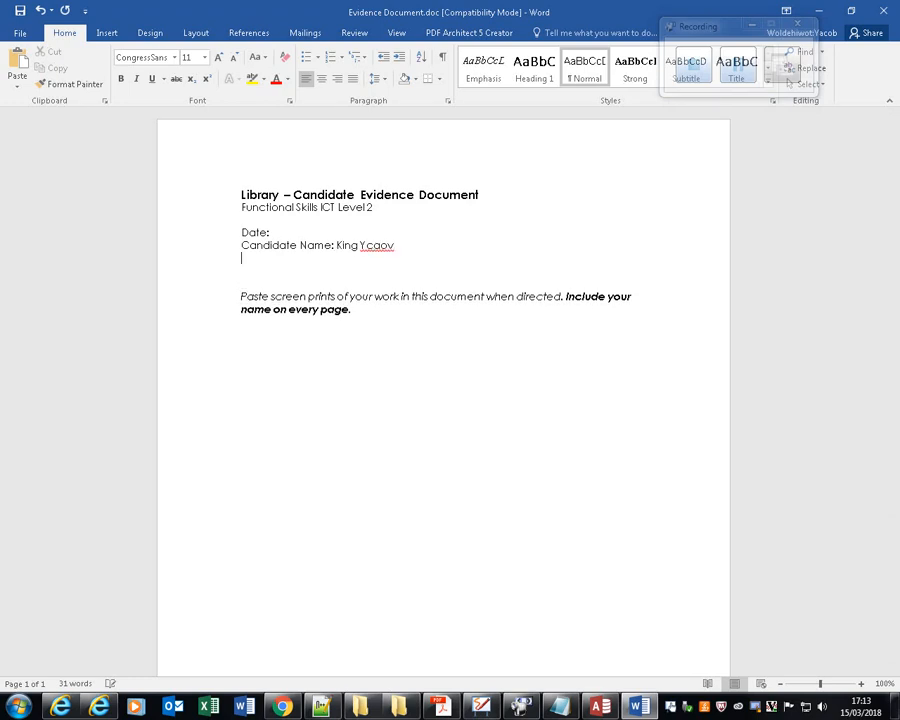
pyautogui.press('BackSpace')
pyautogui.press('BackSpace')
pyautogui.press('BackSpace')
pyautogui.press('BackSpace')
pyautogui.press('BackSpace')
pyautogui.press('BackSpace')
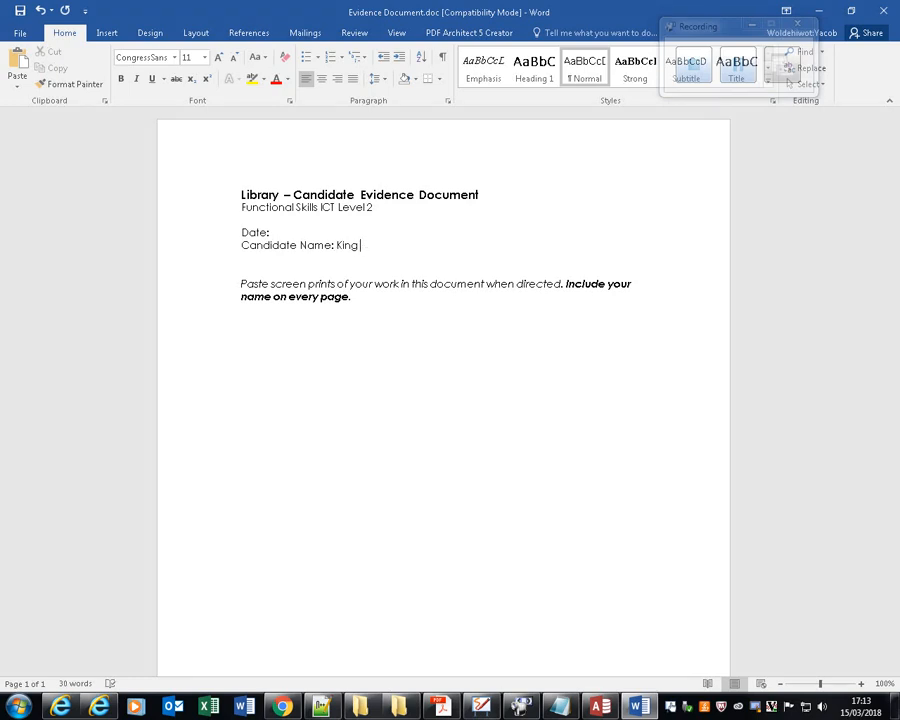
pyautogui.write('Yacob')
pyautogui.click(305, 340)
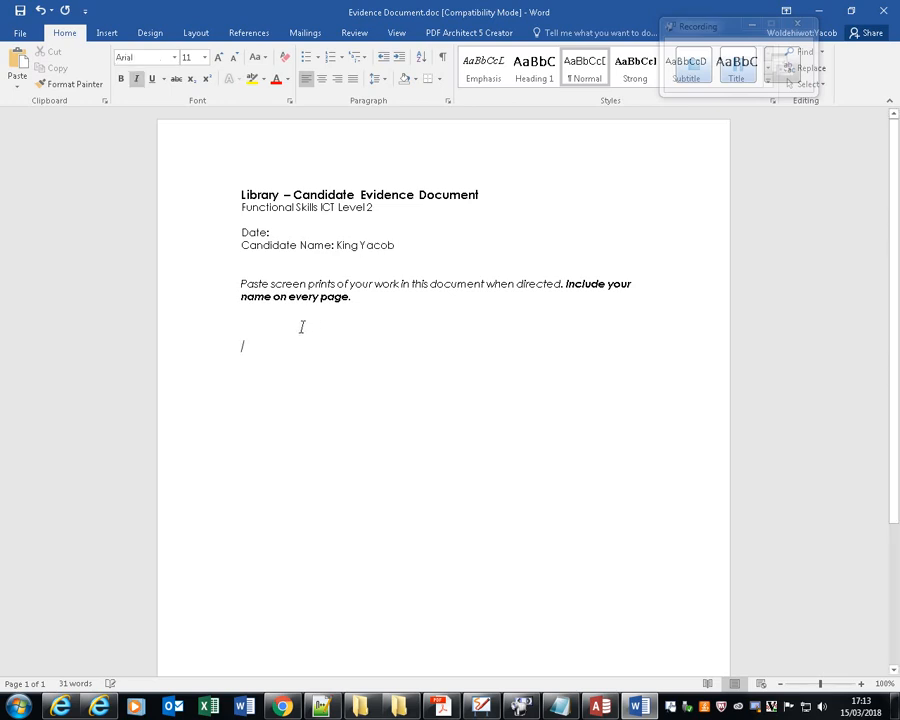
# Paste the screen print of the database table design into the evidence document below the screen print instructions.
pyautogui.click(268, 326)
pyautogui.hotkey('ctrl', 'v')
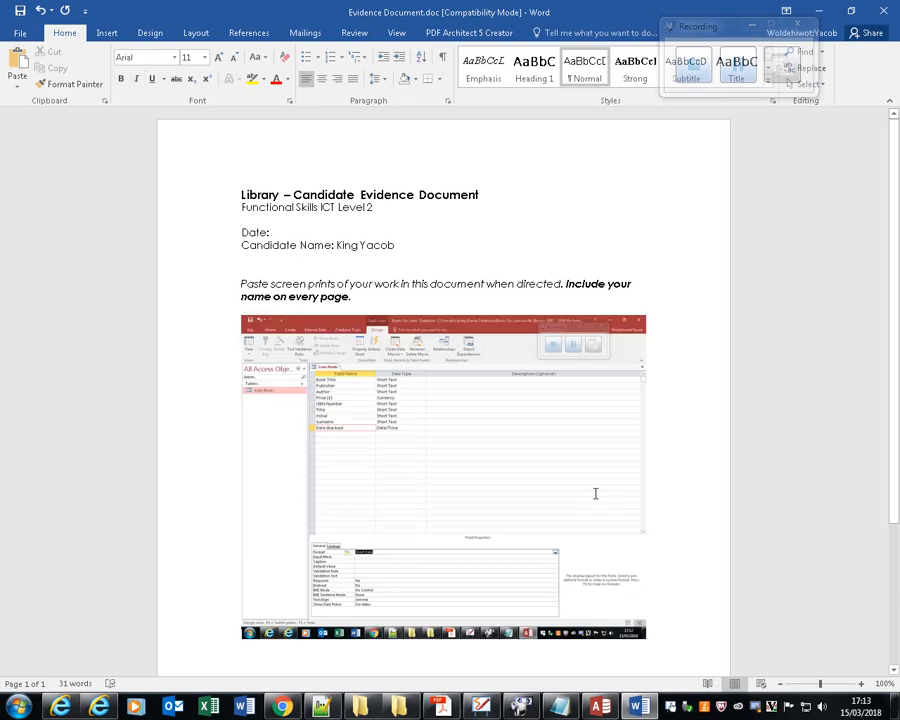
pyautogui.scroll(-3, 595, 493)
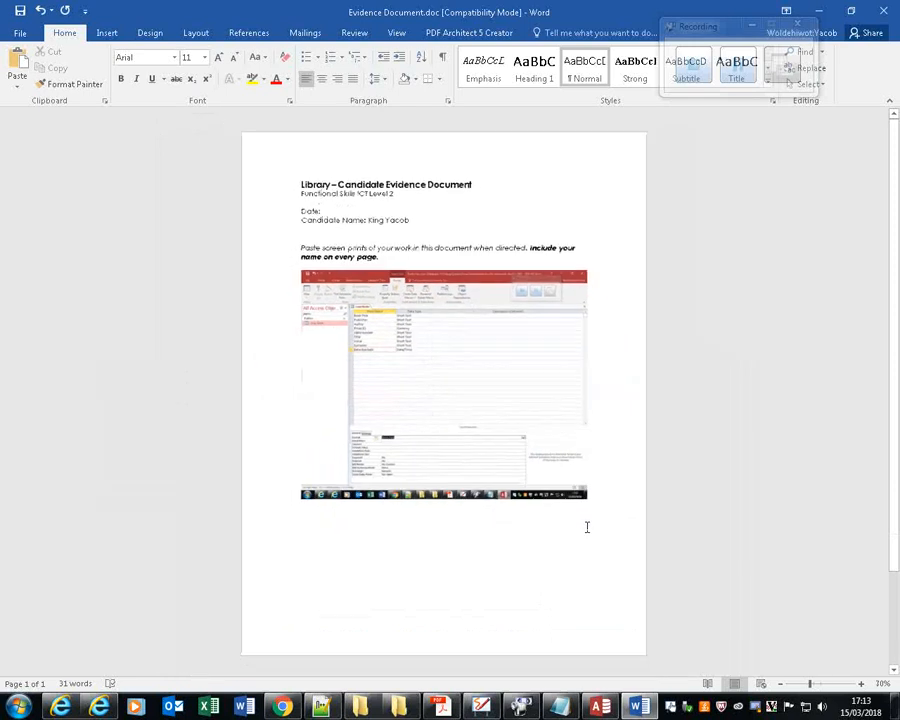
pyautogui.scroll(10, 587, 527)
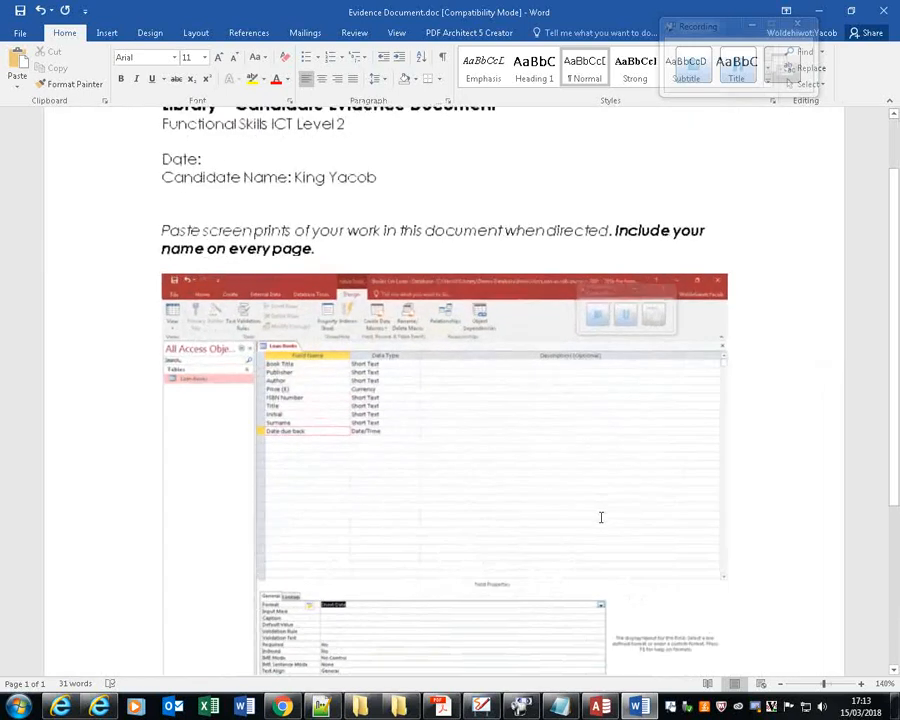
pyautogui.scroll(-4, 596, 514)
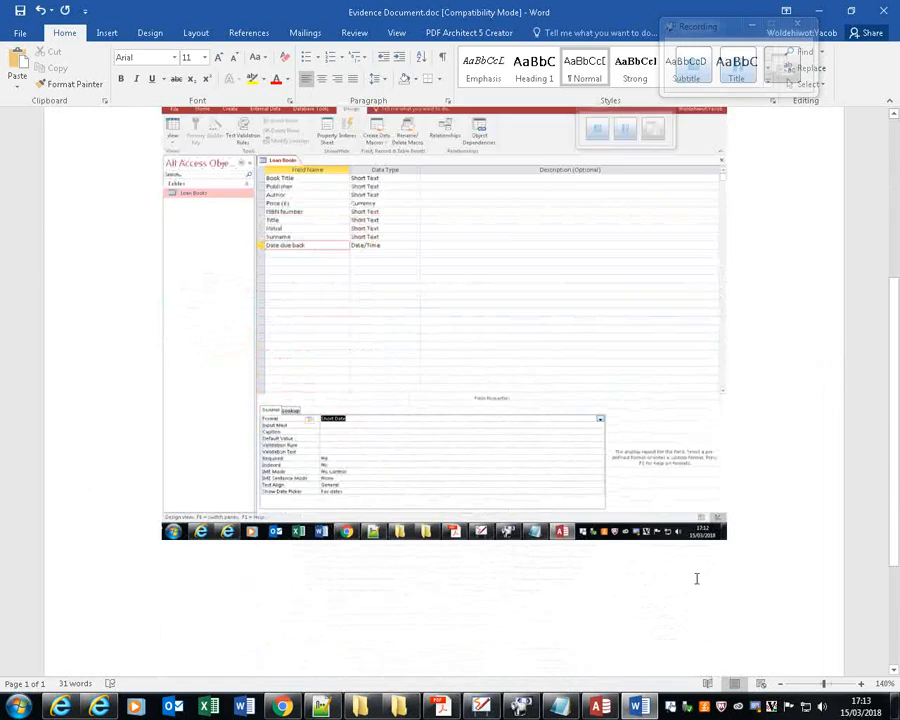
pyautogui.click(750, 550)
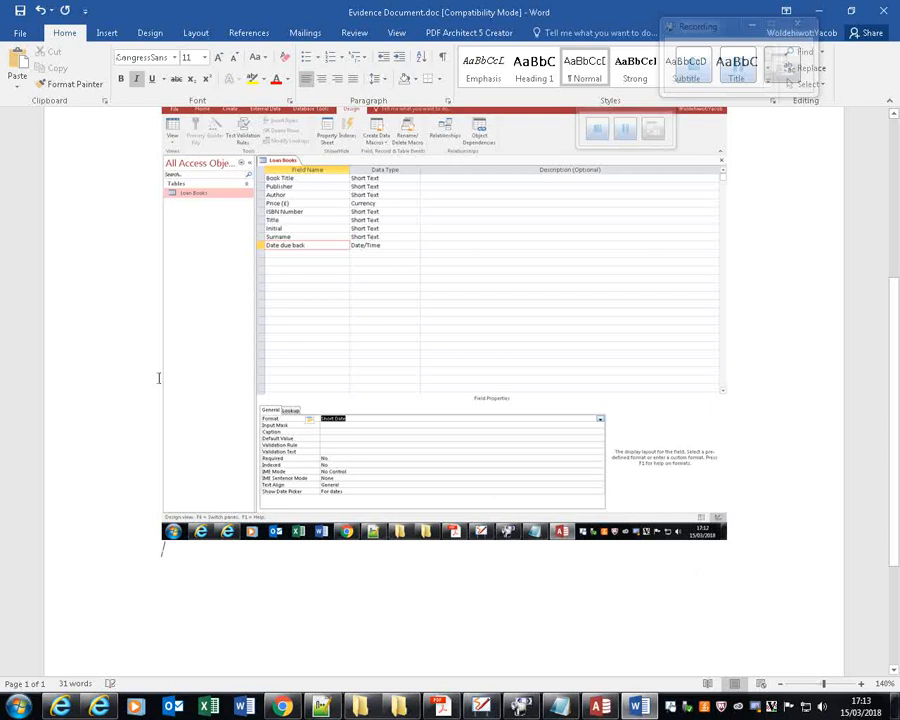
# Read the report requirements in the Acrobat Reader question paper, return to Access and close the Loan Books table, saving its design changes.
pyautogui.click(450, 712)
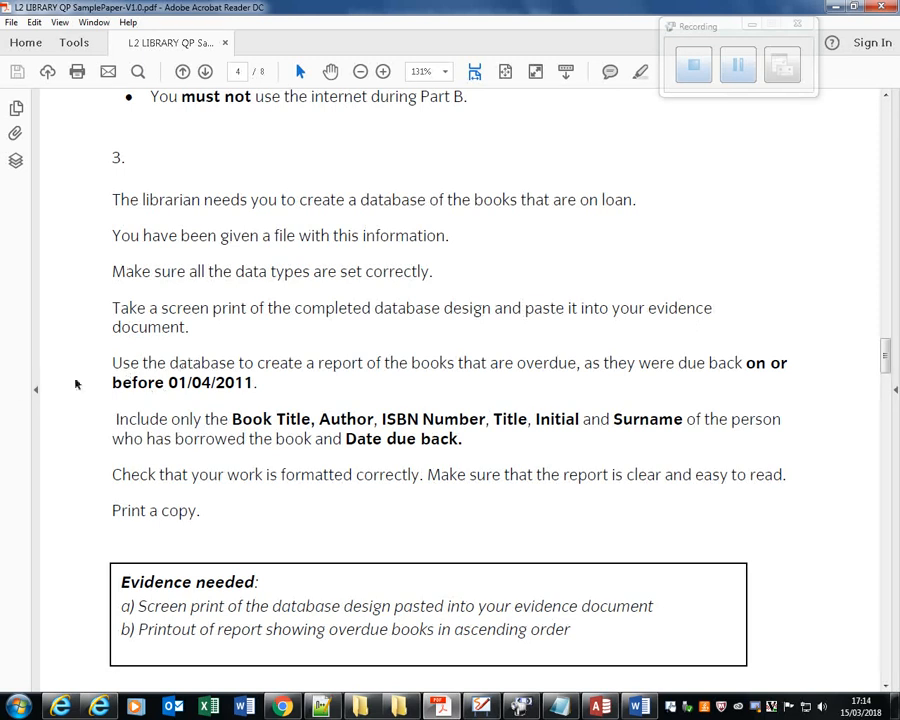
pyautogui.click(600, 708)
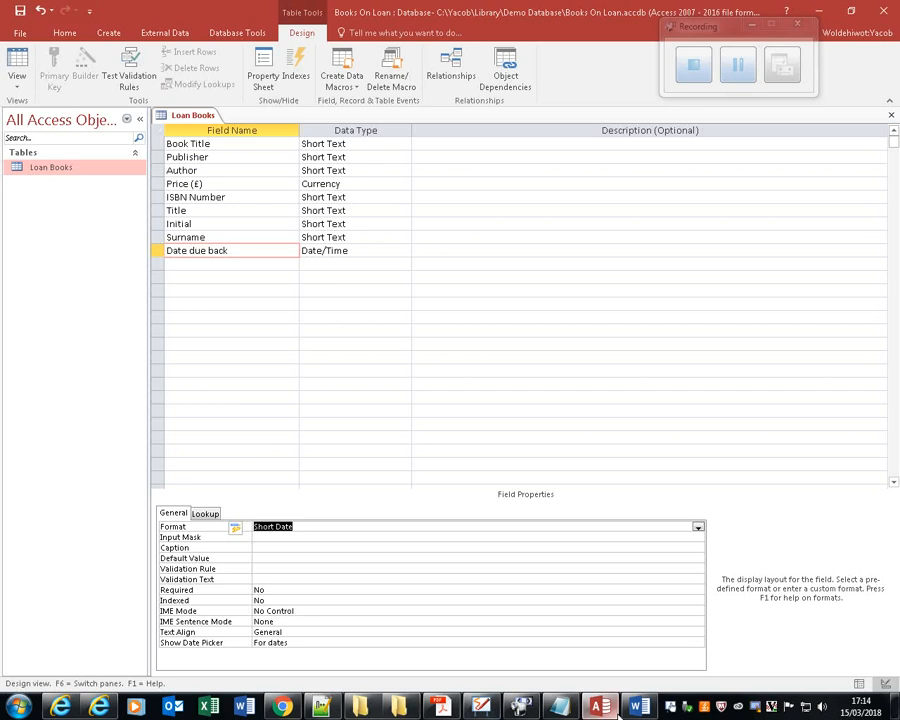
pyautogui.click(891, 115)
pyautogui.click(397, 392)
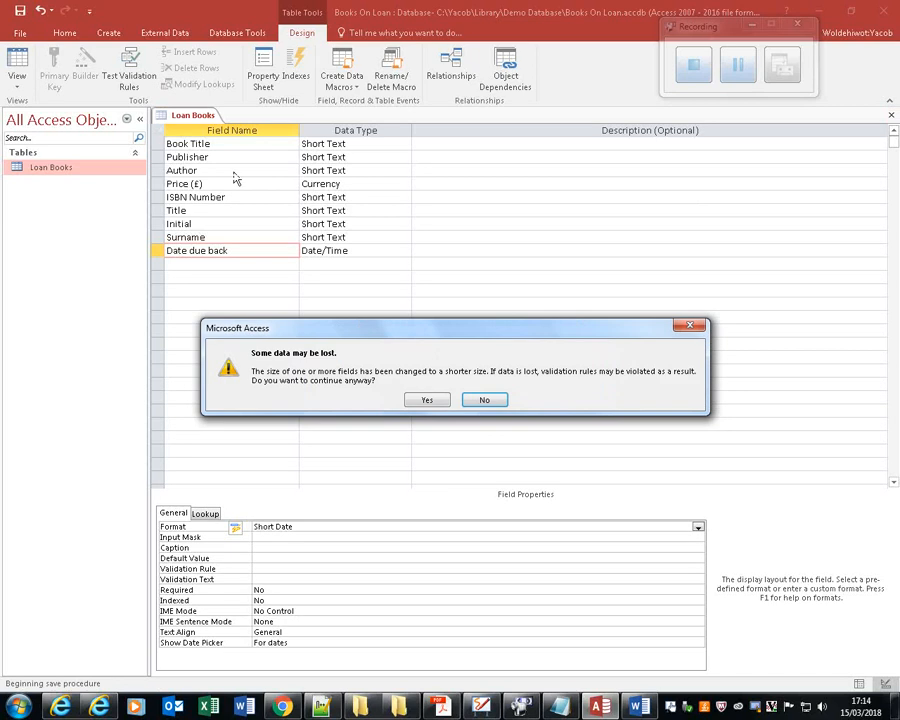
pyautogui.click(415, 403)
# Create a new query in Design view and add the Loan Books table to it.
pyautogui.click(139, 38)
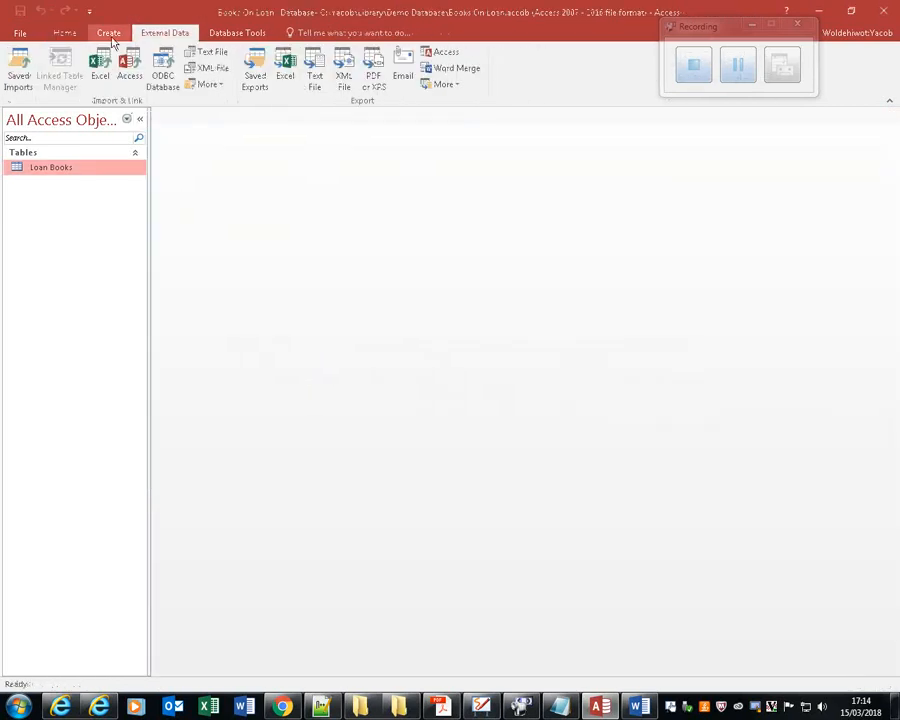
pyautogui.click(112, 40)
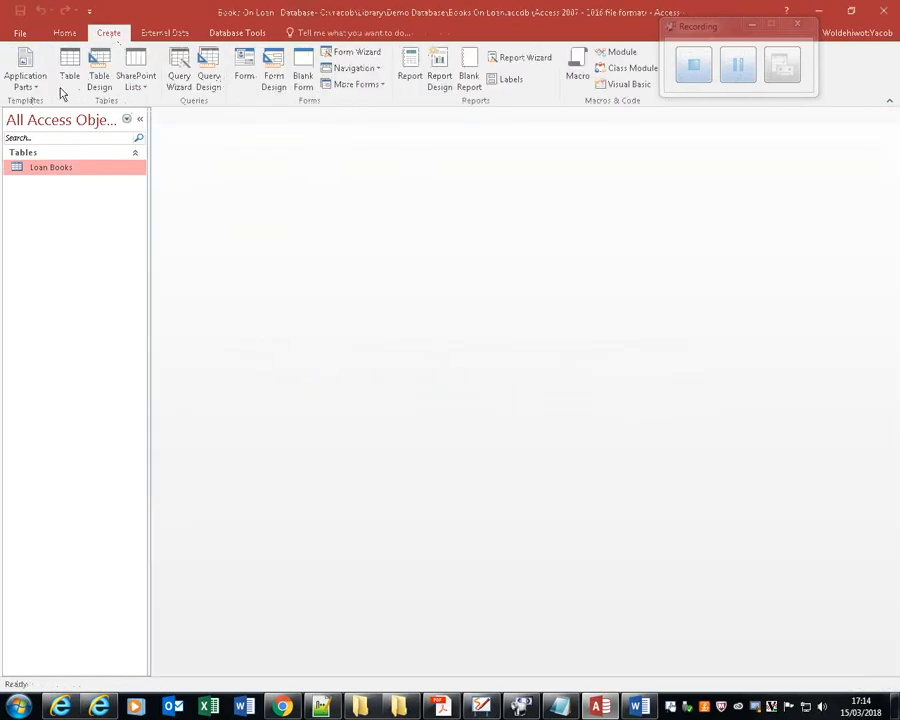
pyautogui.click(209, 71)
pyautogui.click(209, 71)
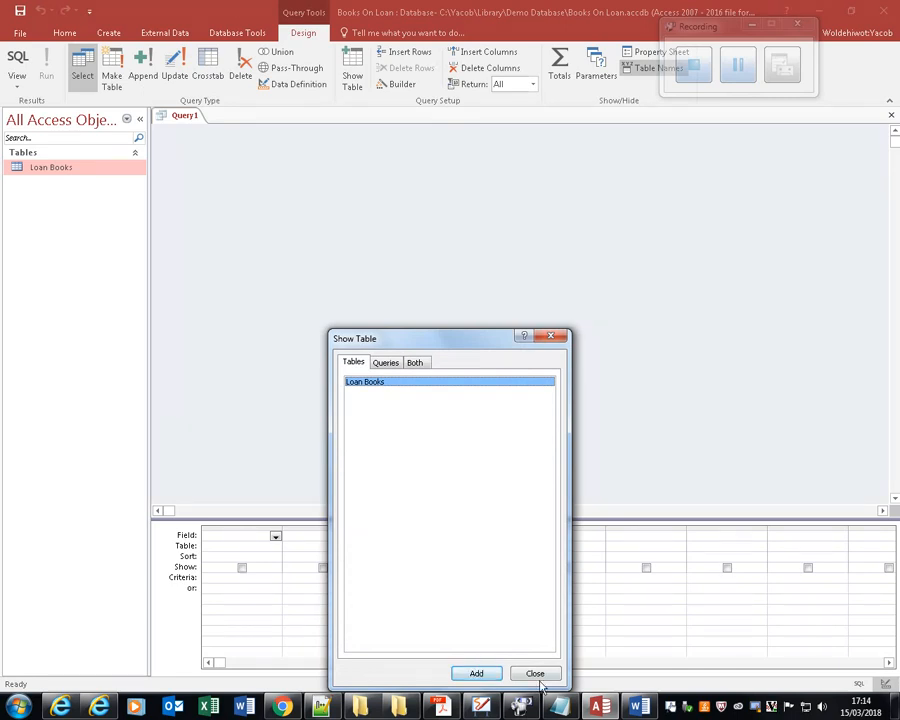
pyautogui.click(478, 673)
pyautogui.click(536, 674)
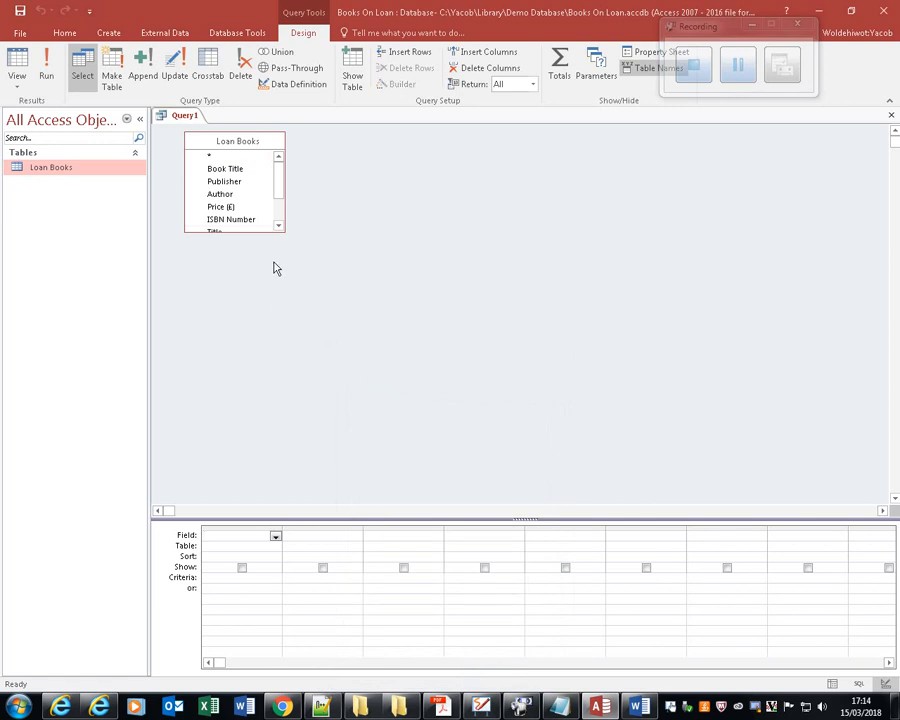
# Enlarge the Loan Books field list and add Book Title, Author, ISBN Number, Title, Initial, Surname and Date due back to the query.
pyautogui.moveTo(269, 233); pyautogui.dragTo(280, 420)
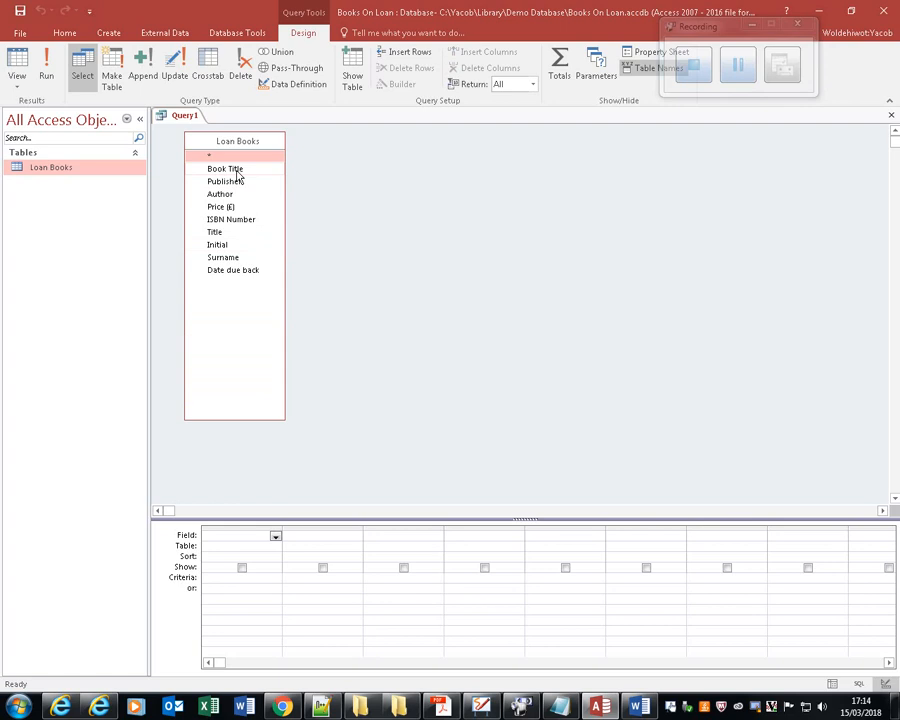
pyautogui.doubleClick(237, 171)
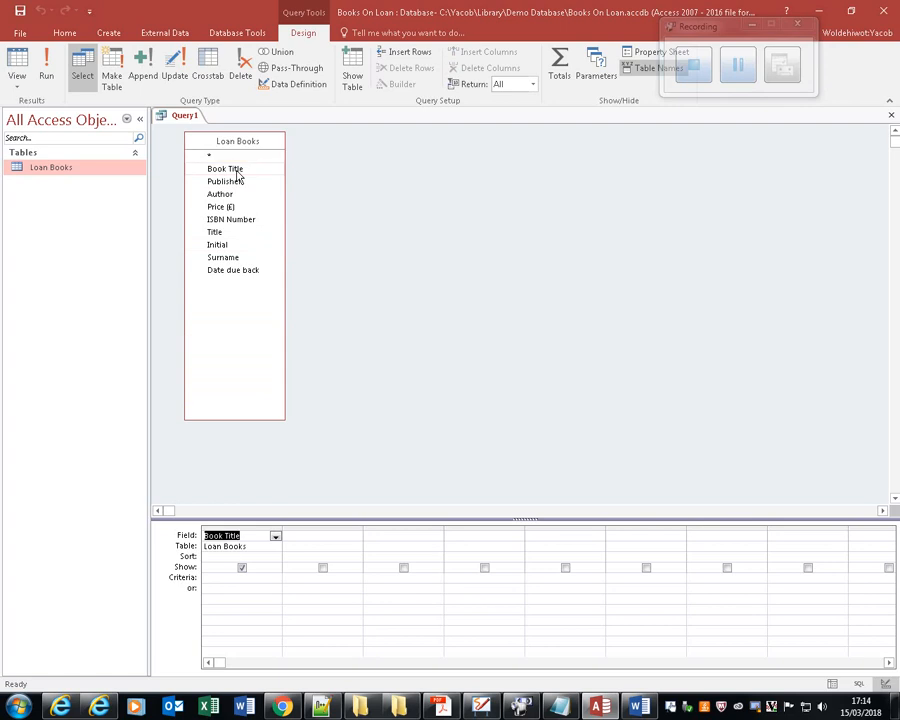
pyautogui.doubleClick(222, 195)
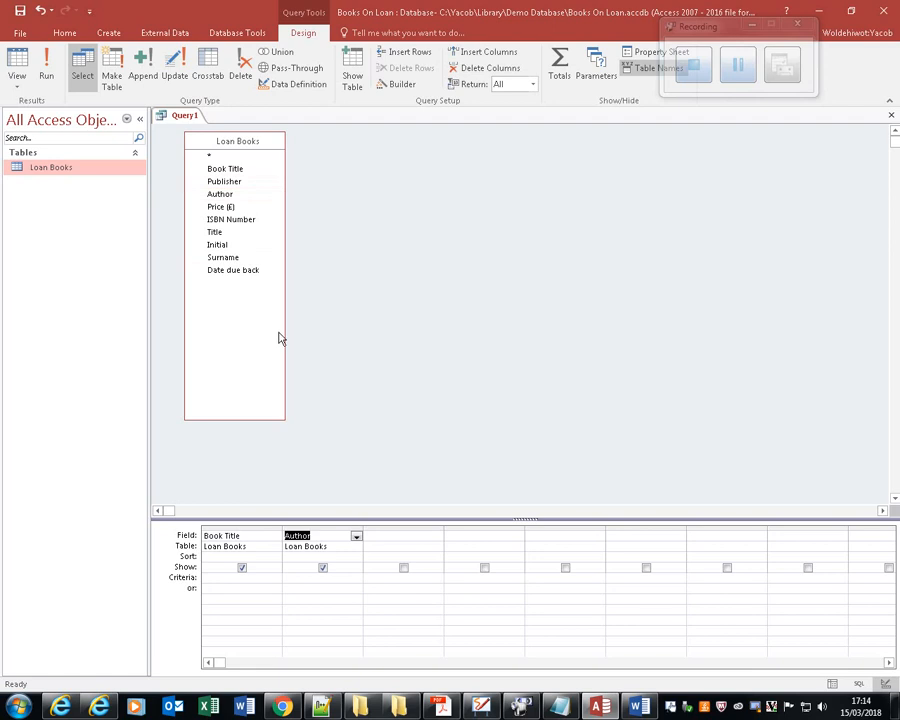
pyautogui.doubleClick(241, 220)
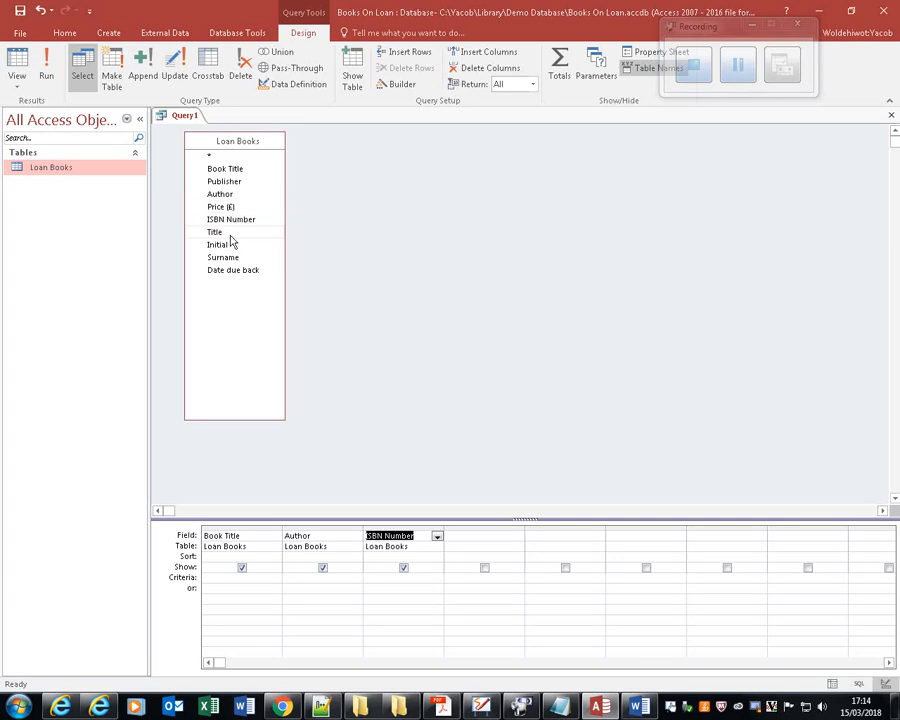
pyautogui.click(230, 235)
pyautogui.doubleClick(230, 238)
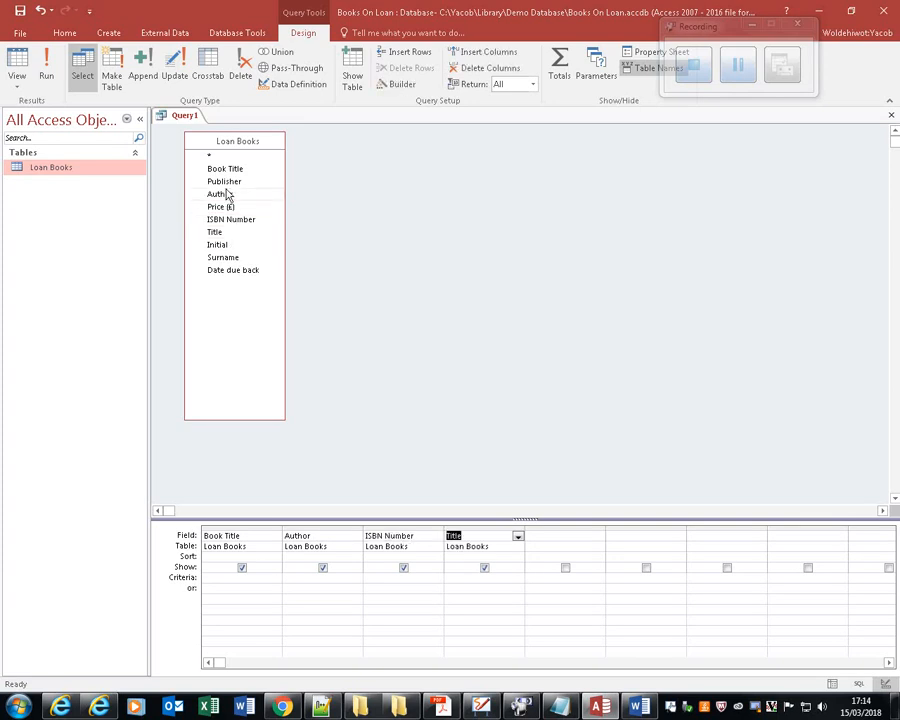
pyautogui.moveTo(232, 234); pyautogui.dragTo(230, 244)
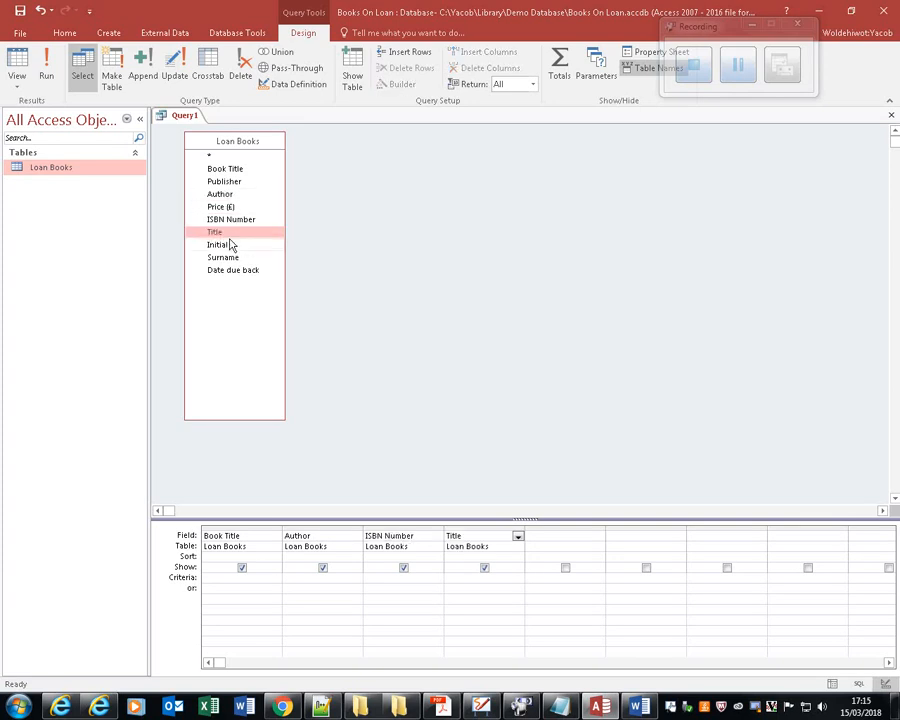
pyautogui.doubleClick(228, 246)
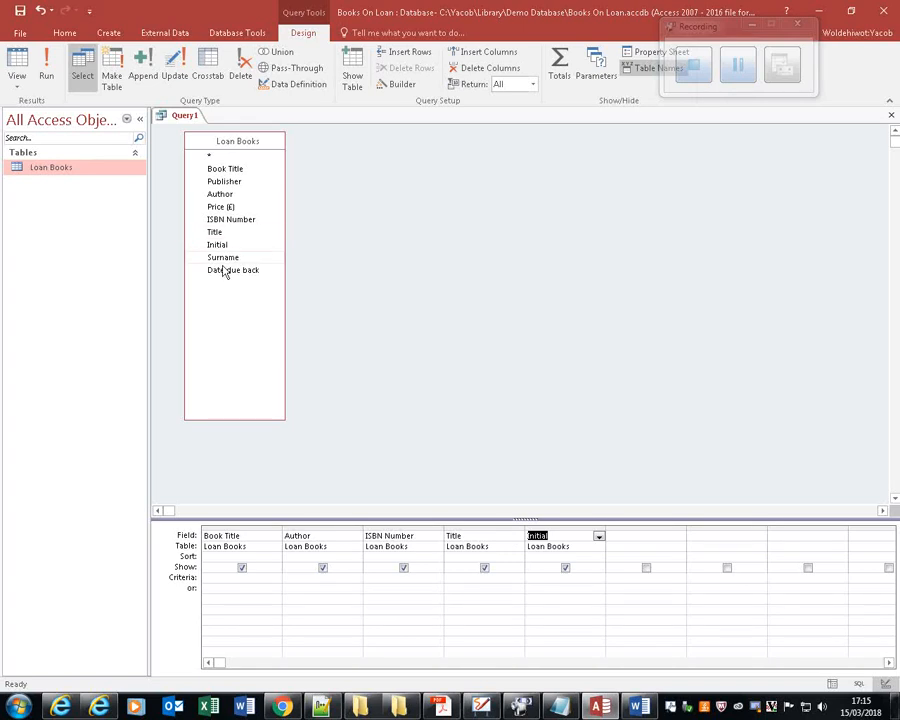
pyautogui.doubleClick(230, 258)
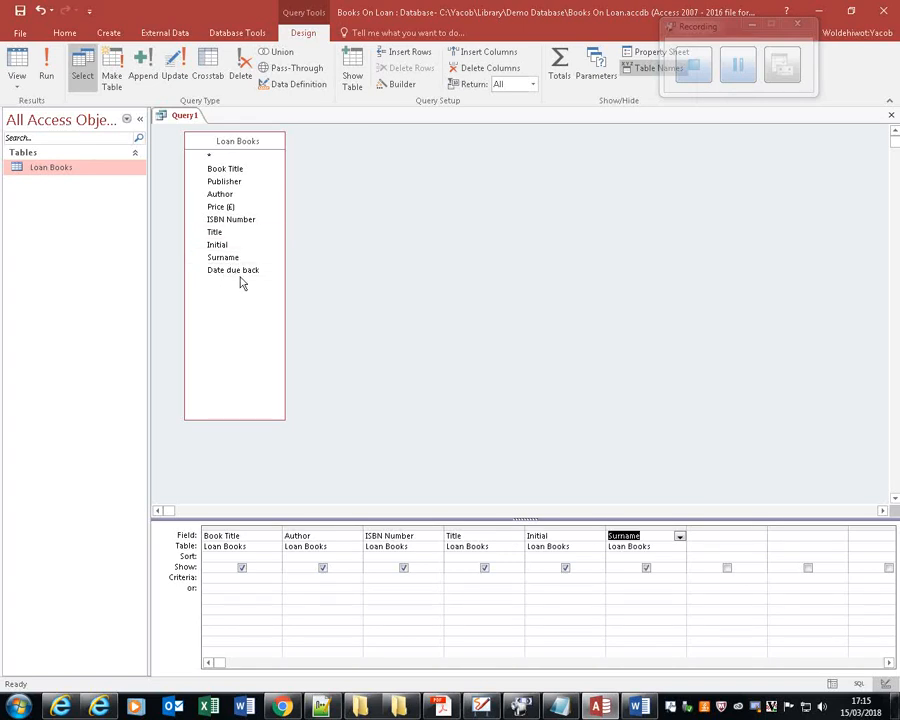
pyautogui.doubleClick(244, 272)
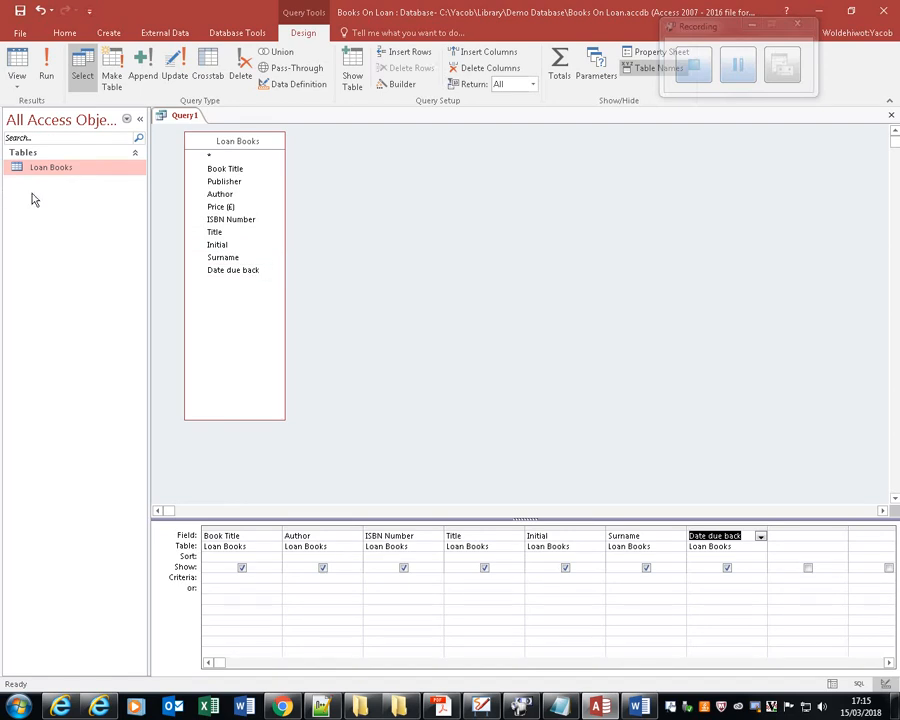
# Check the overdue condition in the Acrobat Reader question paper, return to Access and set the Date due back criterion to <=01/04/2011.
pyautogui.click(447, 710)
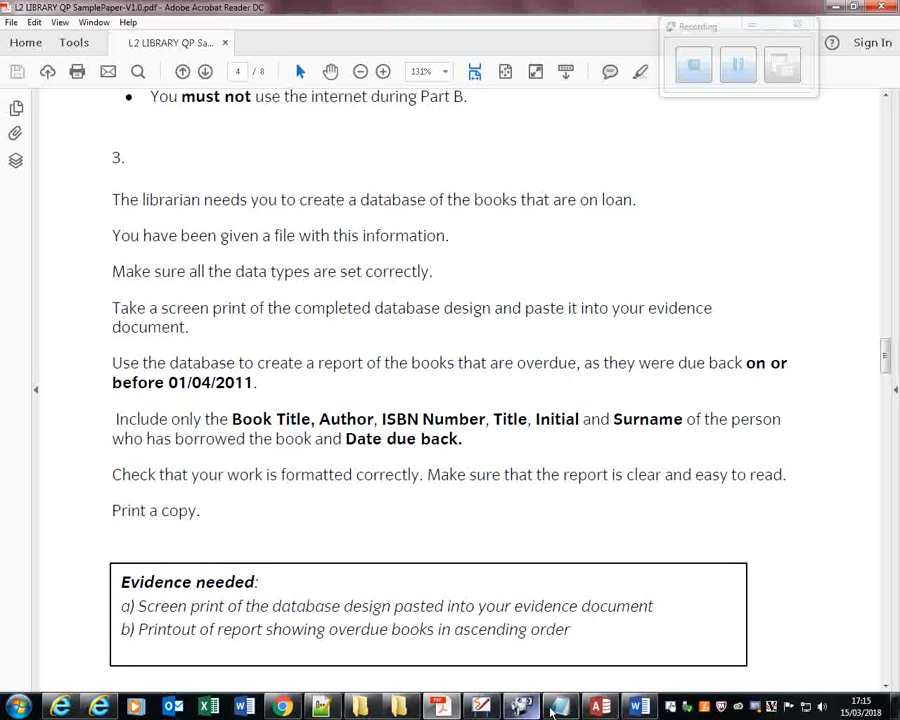
pyautogui.click(600, 708)
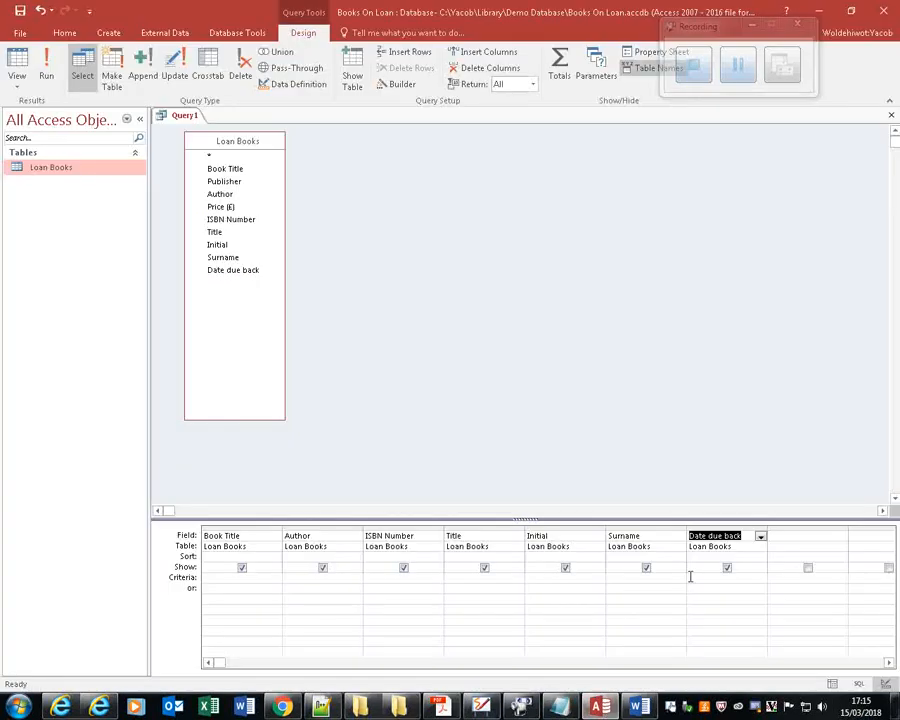
pyautogui.click(726, 578)
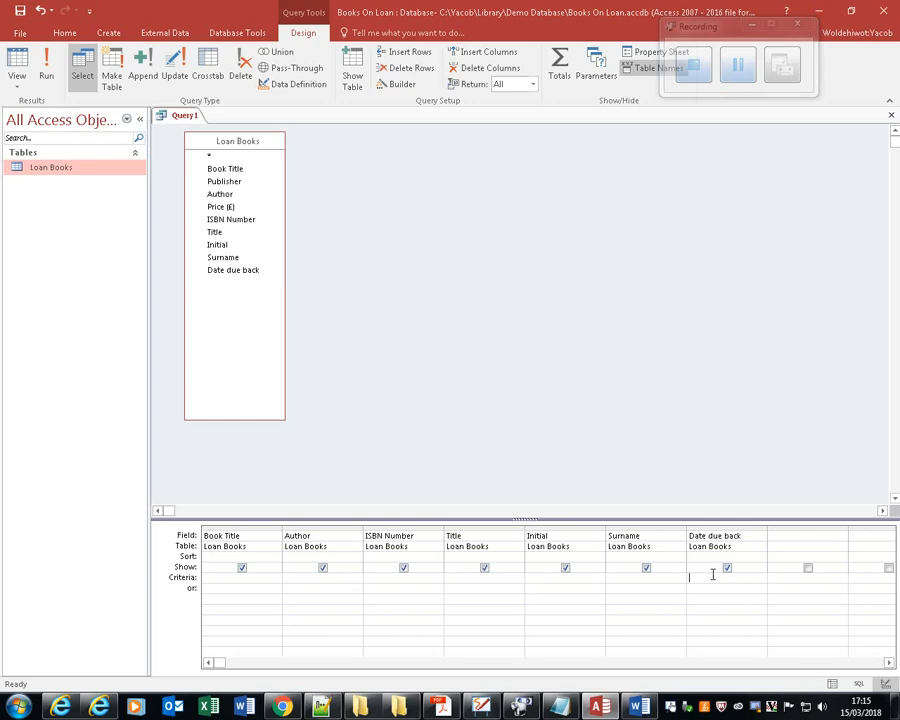
pyautogui.write('<=01/04/2011')
# Save the query as a new object named Overduebooks and run it.
pyautogui.click(19, 33)
pyautogui.click(45, 176)
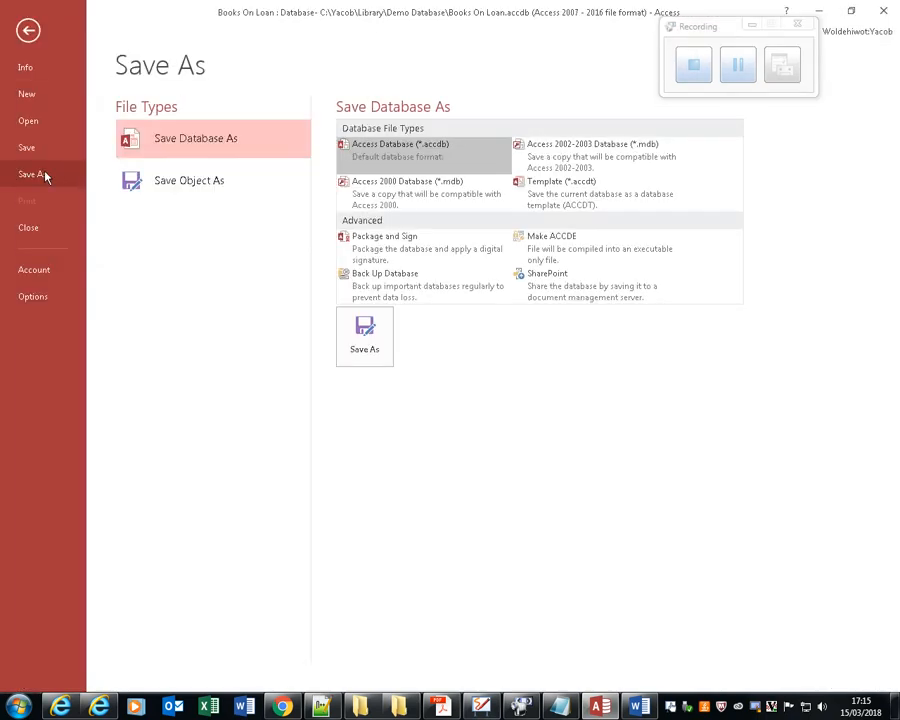
pyautogui.click(183, 190)
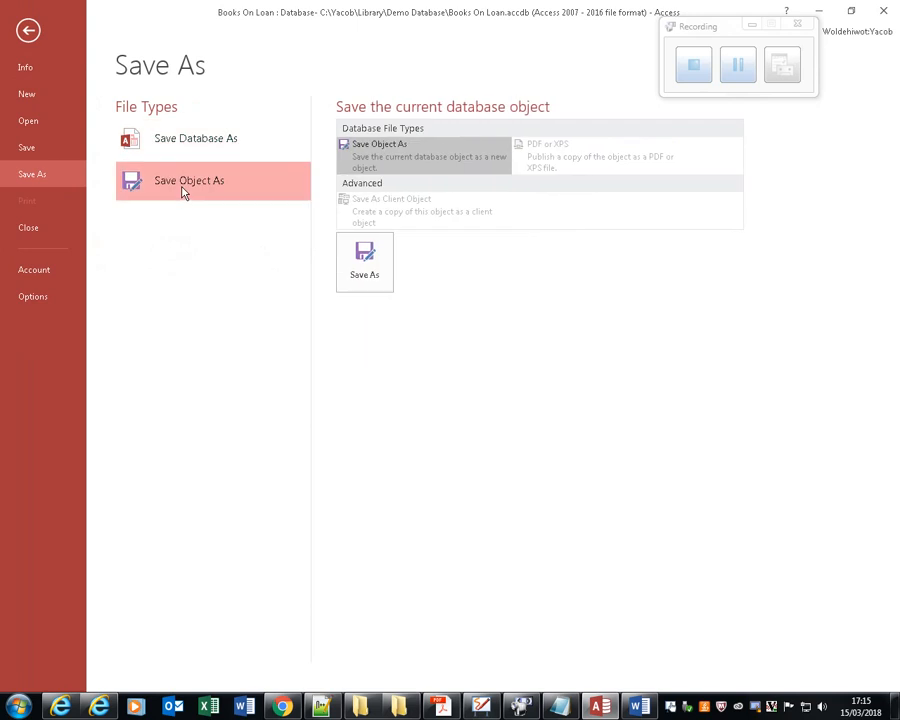
pyautogui.click(370, 280)
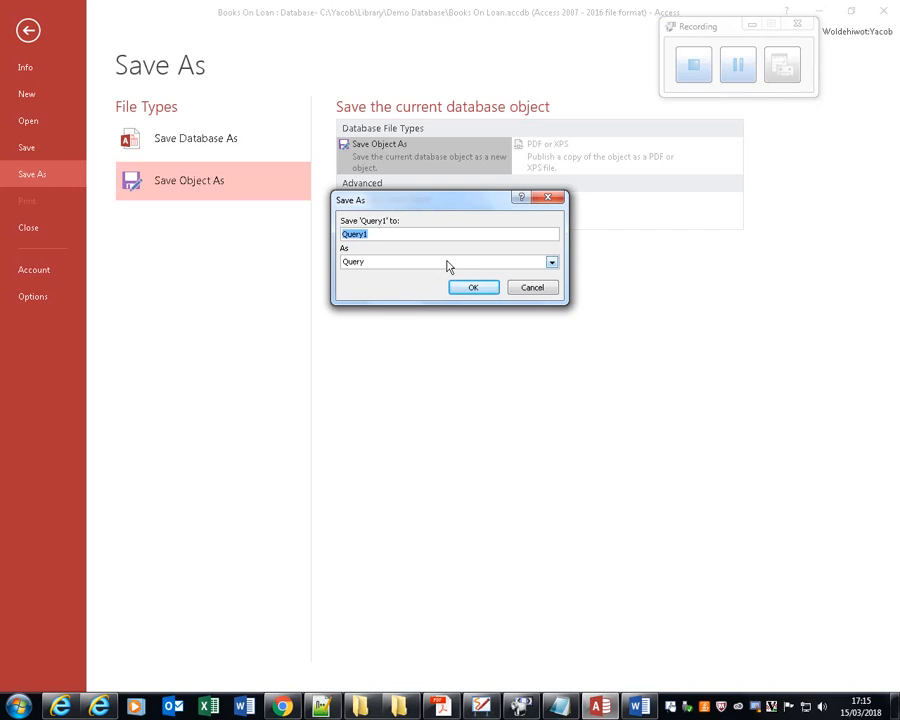
pyautogui.write('Overdue')
pyautogui.write('books')
pyautogui.press('Return')
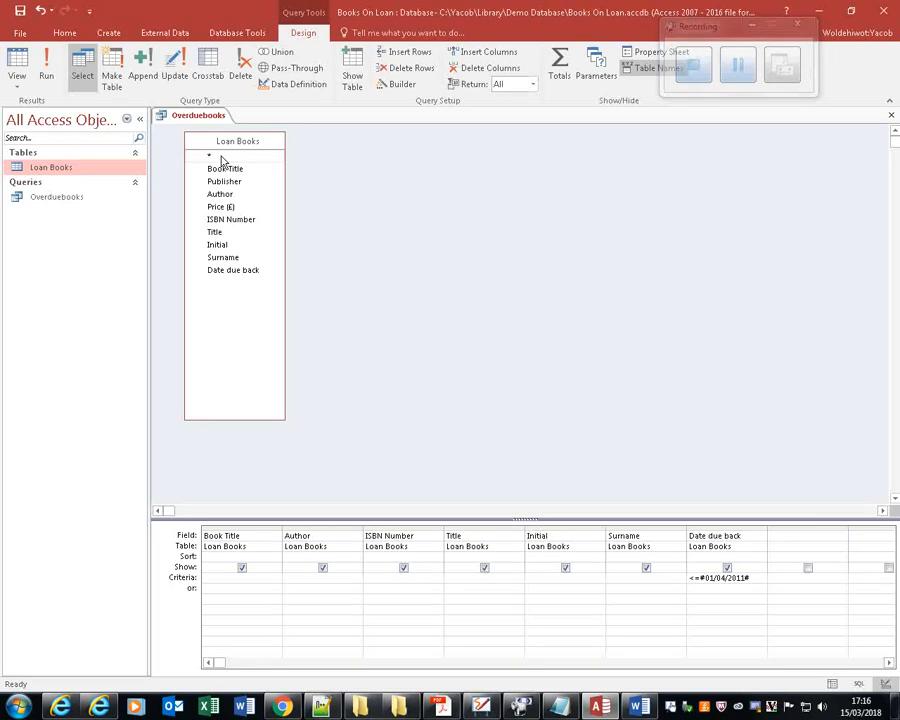
pyautogui.click(17, 80)
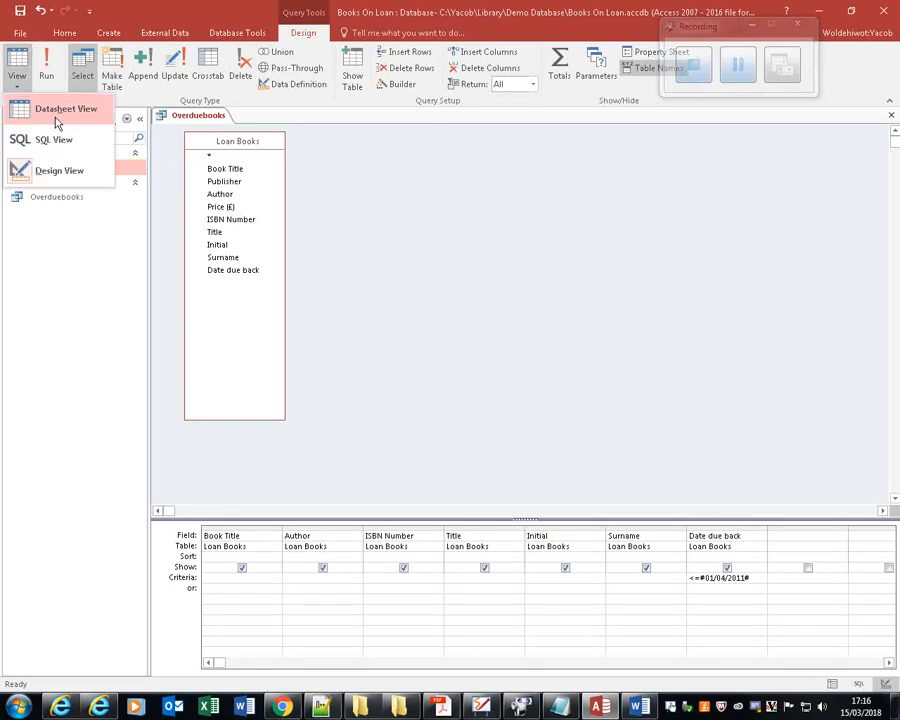
pyautogui.click(45, 64)
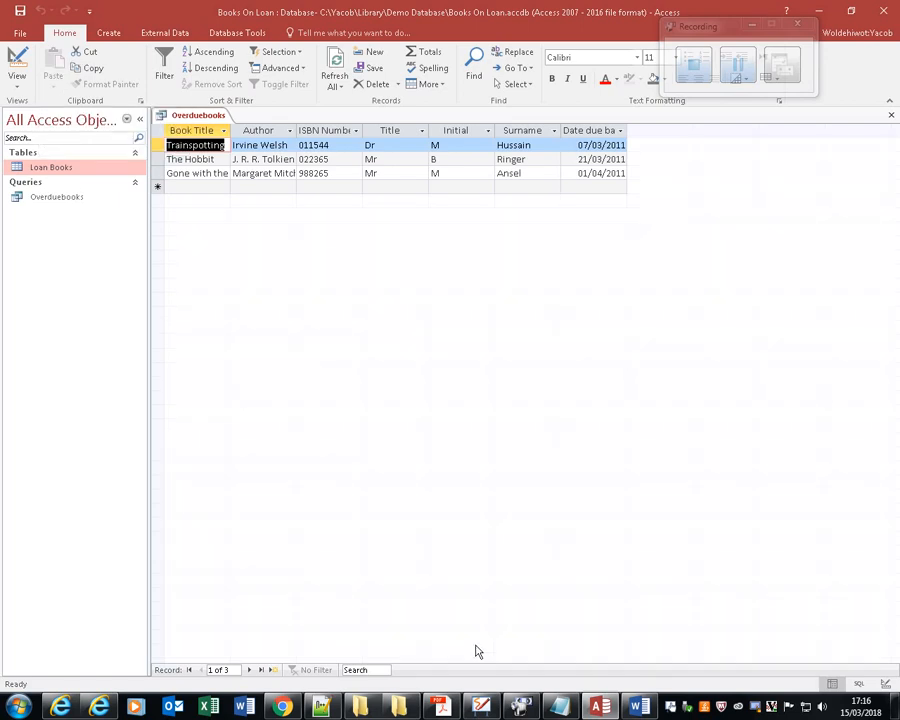
# Check the report requirements in the Acrobat Reader question paper, return to Access and sort the query results by Date due back in ascending order.
pyautogui.click(445, 702)
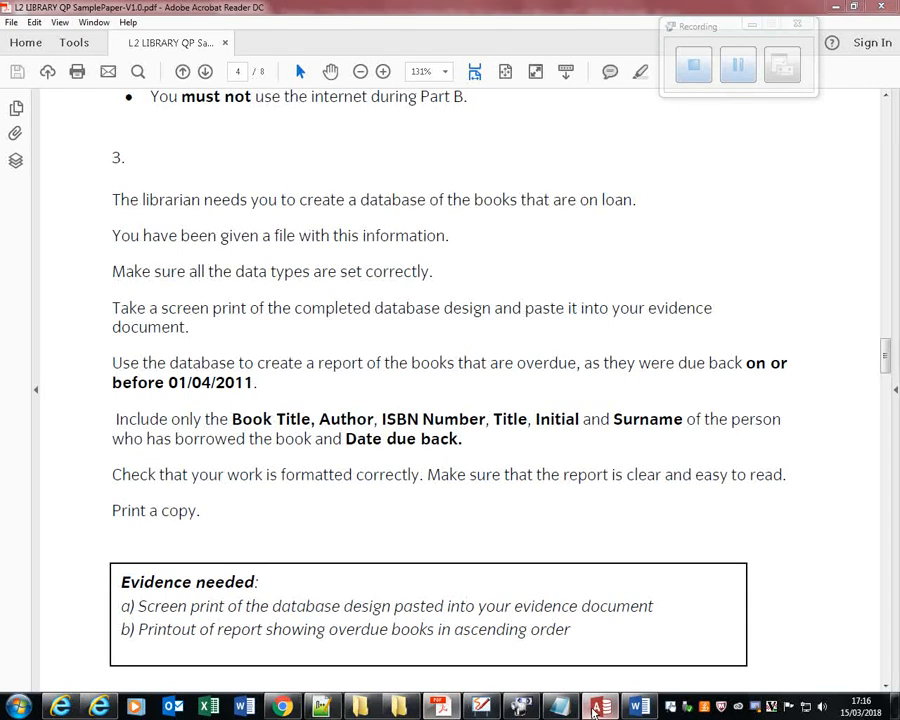
pyautogui.click(600, 707)
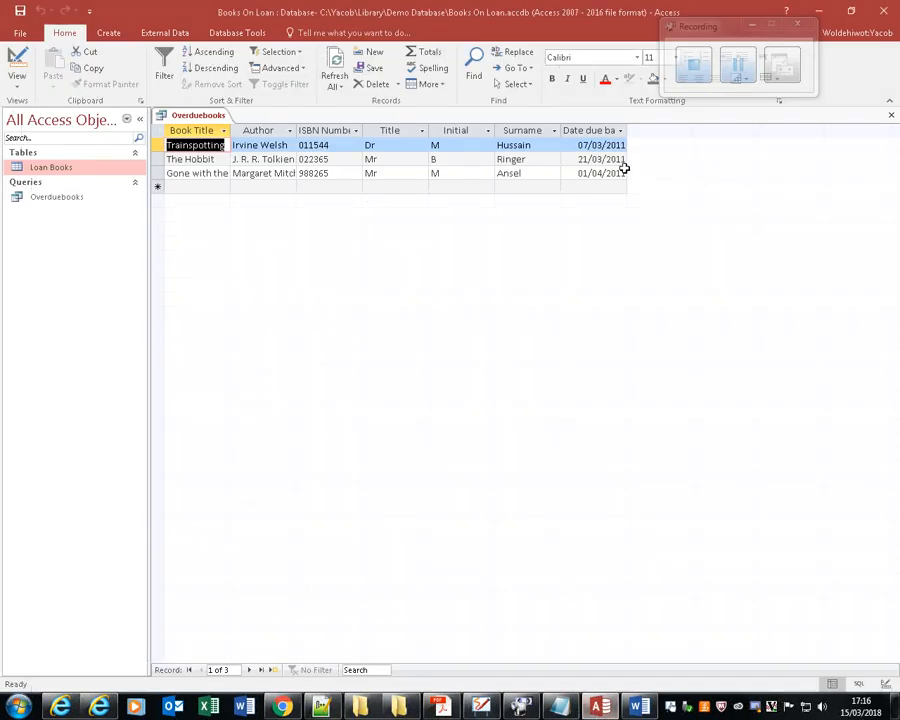
pyautogui.click(589, 145)
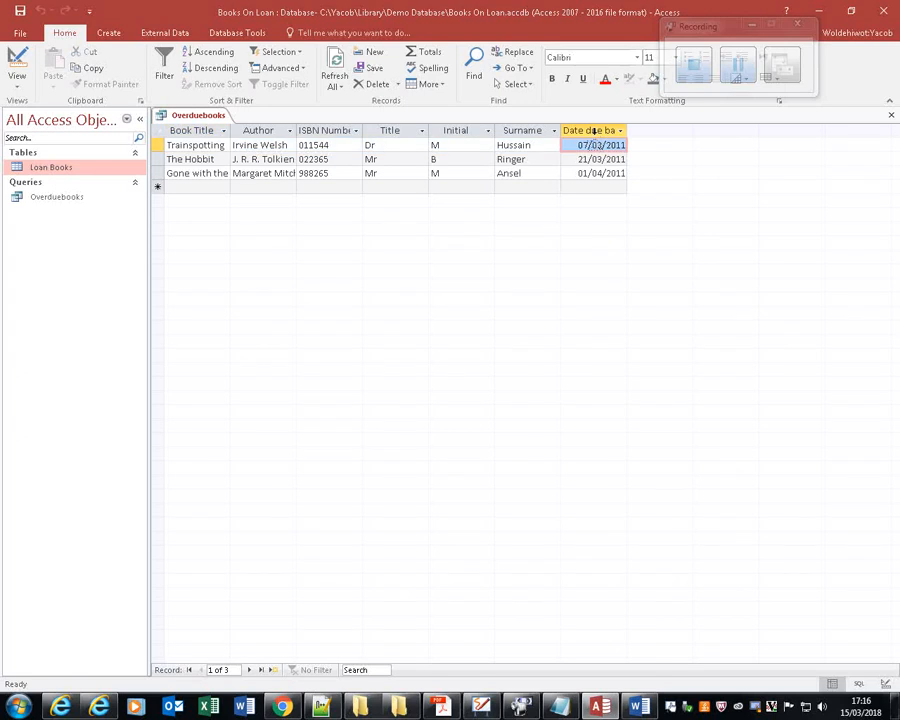
pyautogui.click(593, 131)
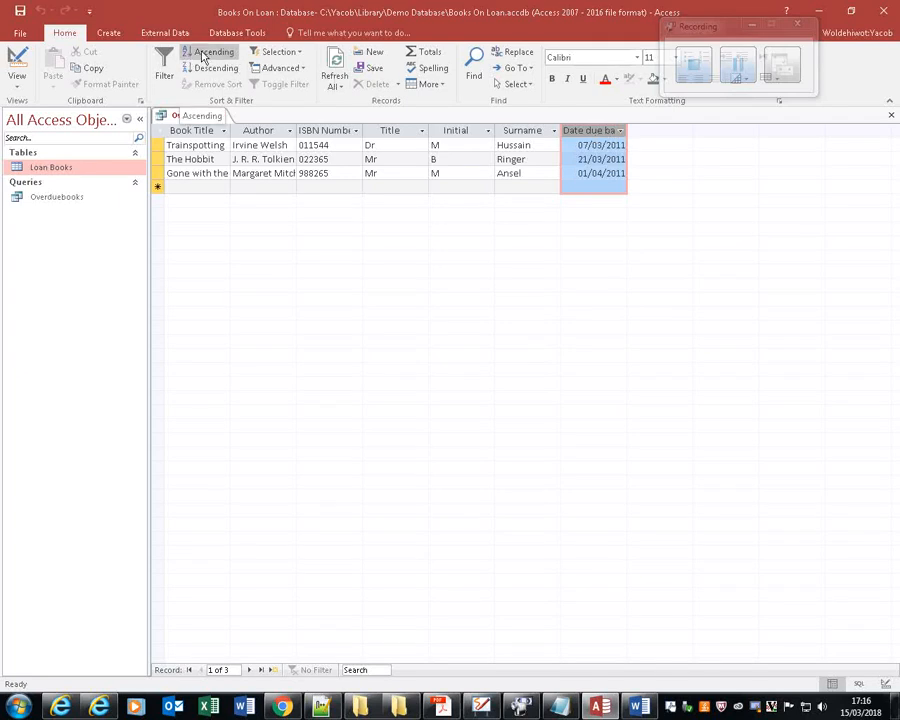
pyautogui.click(203, 56)
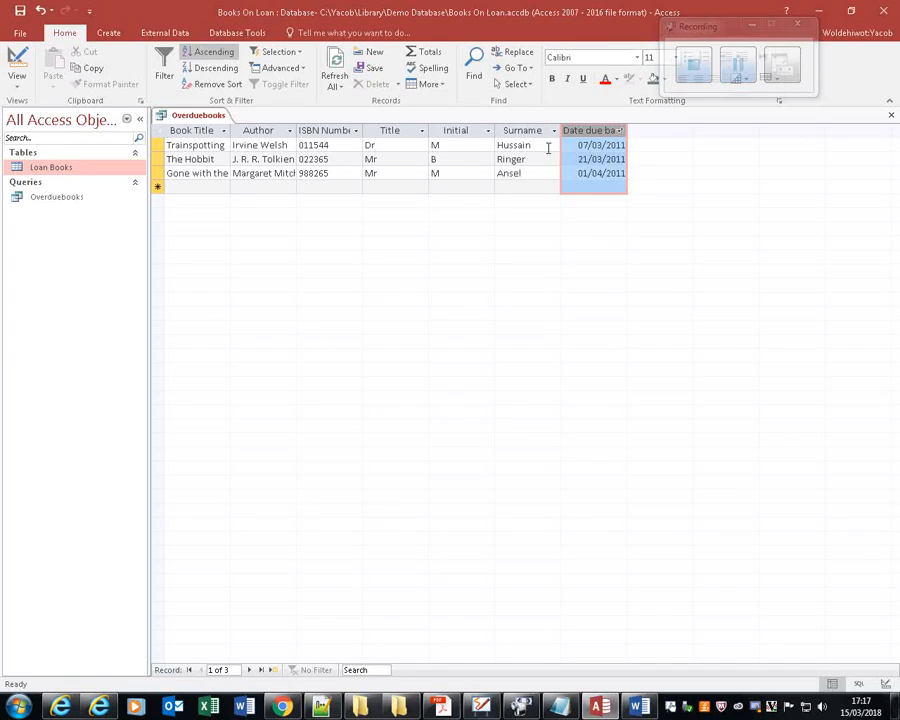
# Try a descending sort on Date due back and return the column to ascending order.
pyautogui.click(218, 68)
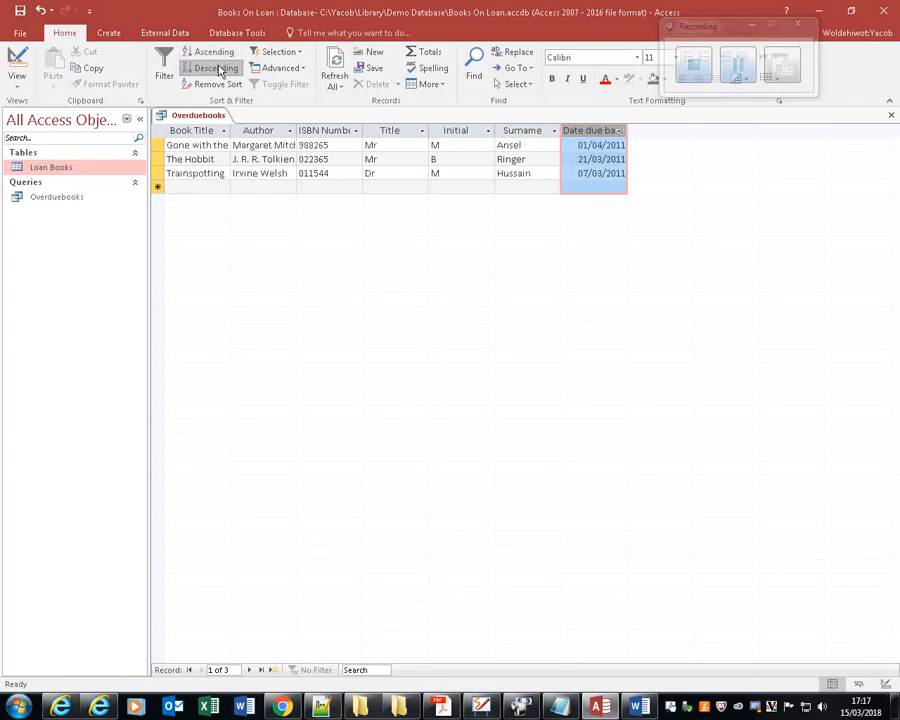
pyautogui.click(220, 53)
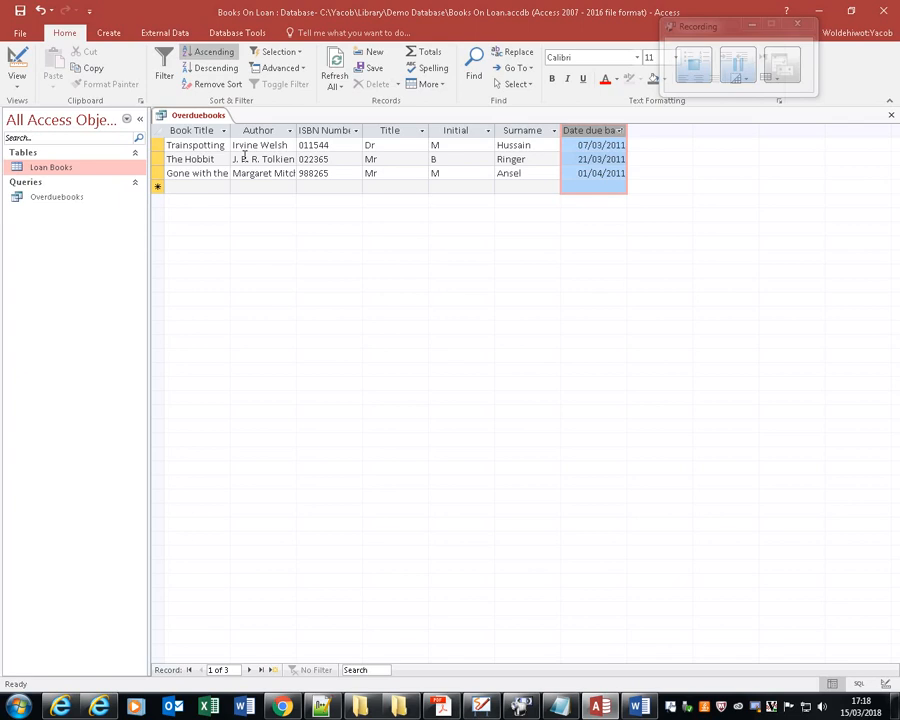
pyautogui.click(216, 52)
# Start the Report Wizard on the Overduebooks query, saving the query's changes.
pyautogui.click(108, 34)
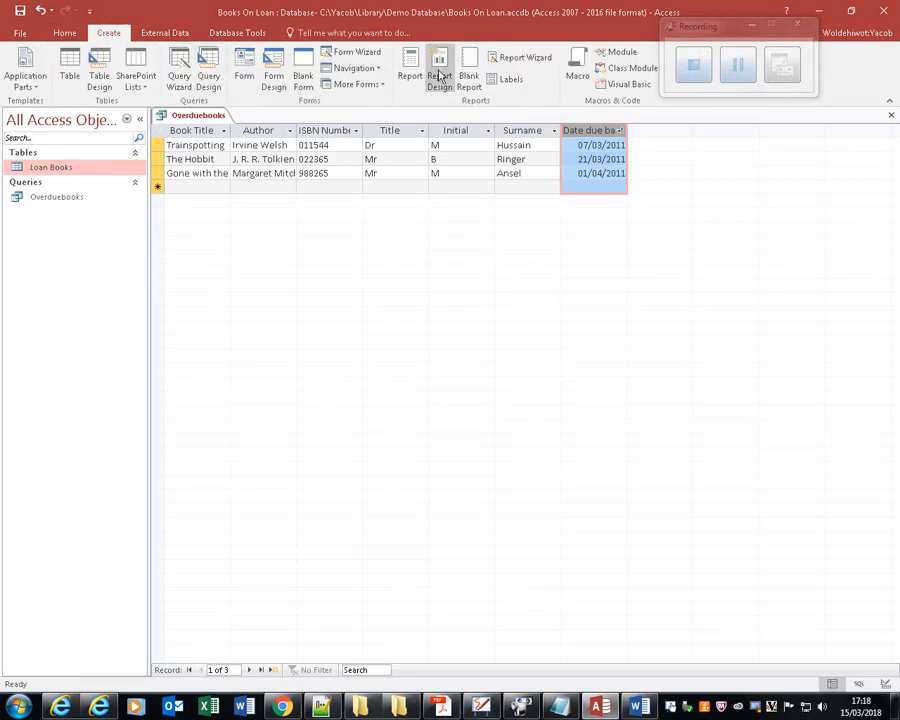
pyautogui.click(530, 58)
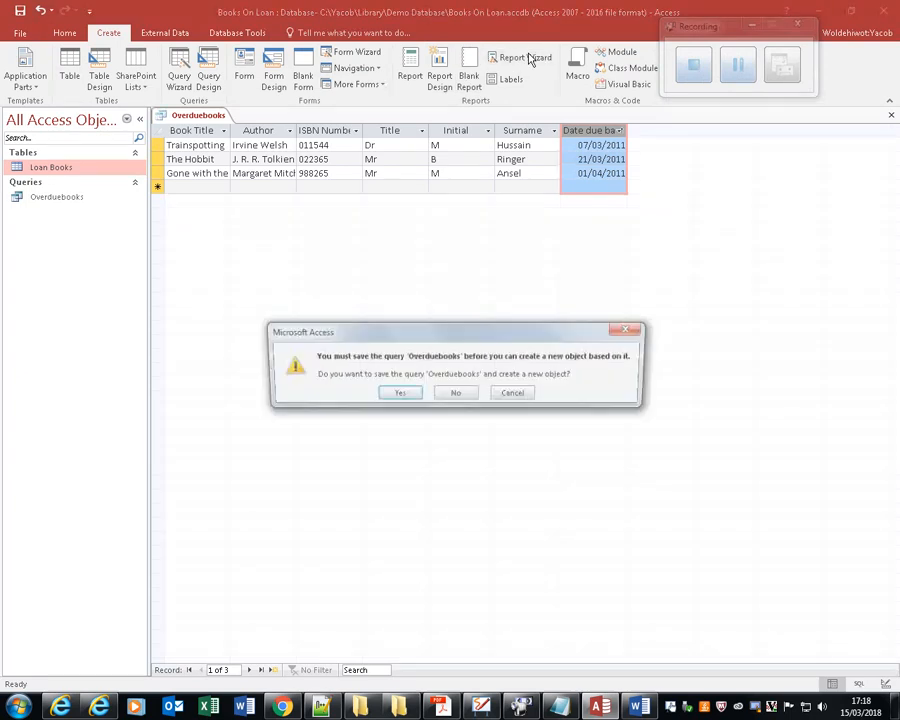
pyautogui.click(398, 396)
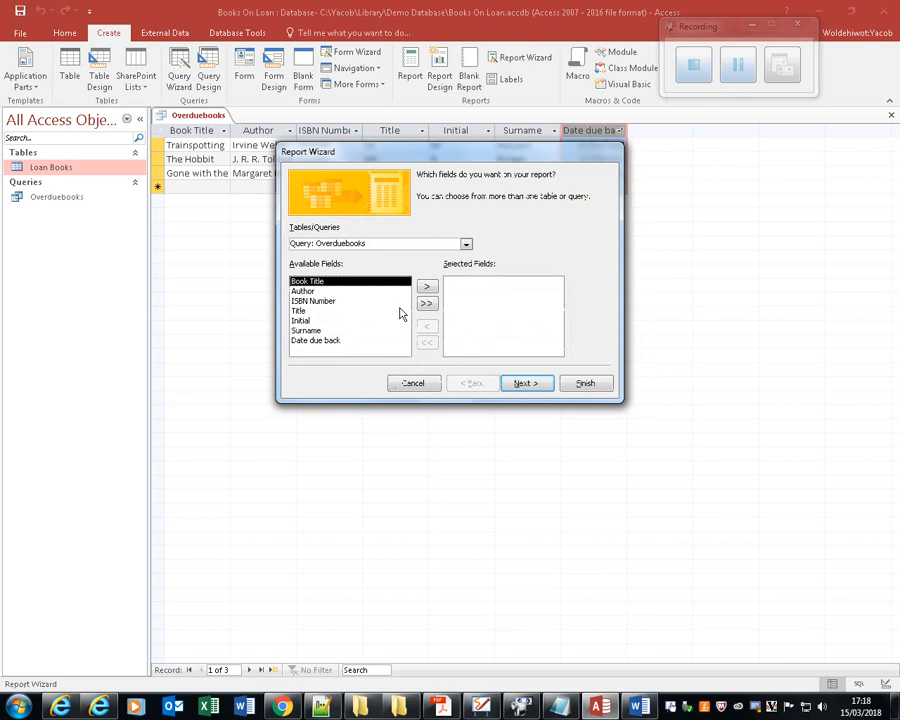
# Add Book Title, Author, ISBN Number, Title, Initial, Surname and Date due back to the report's selected fields.
pyautogui.click(428, 287)
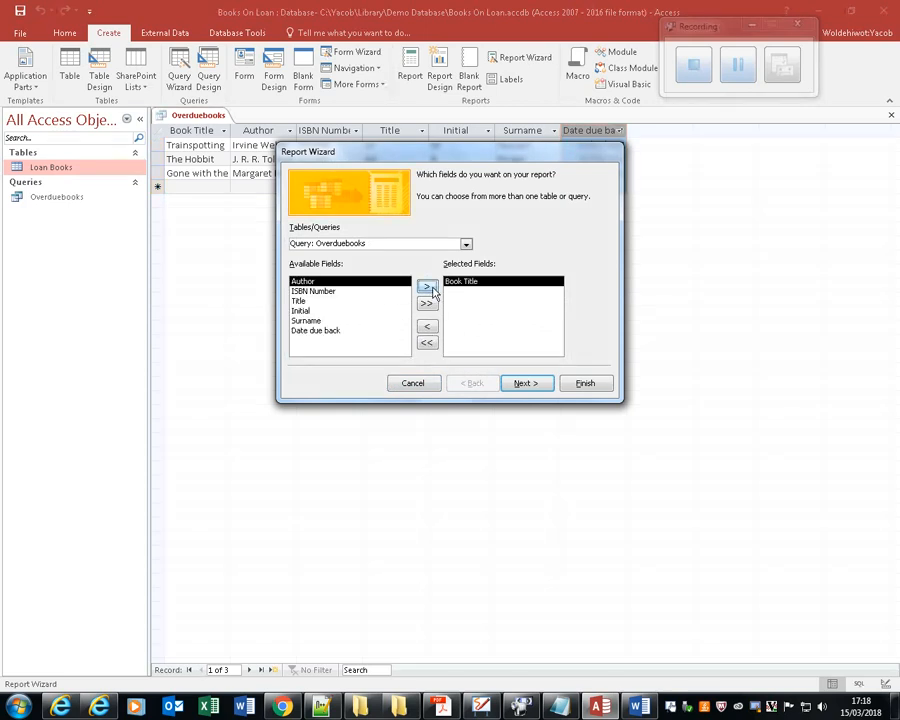
pyautogui.click(428, 287)
pyautogui.click(428, 287)
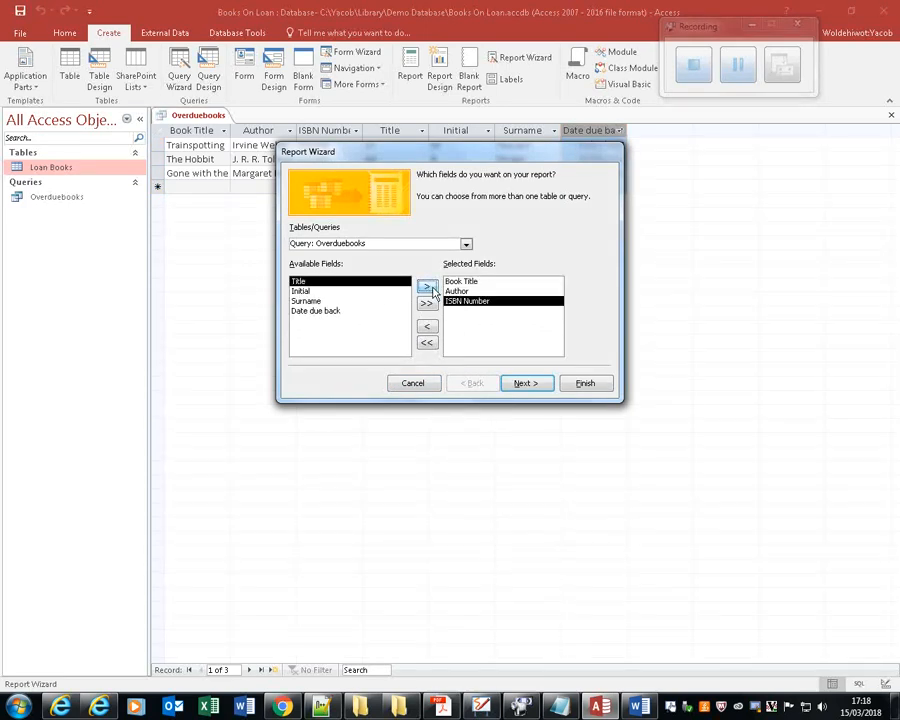
pyautogui.click(430, 288)
pyautogui.click(430, 288)
pyautogui.click(430, 288)
pyautogui.click(430, 288)
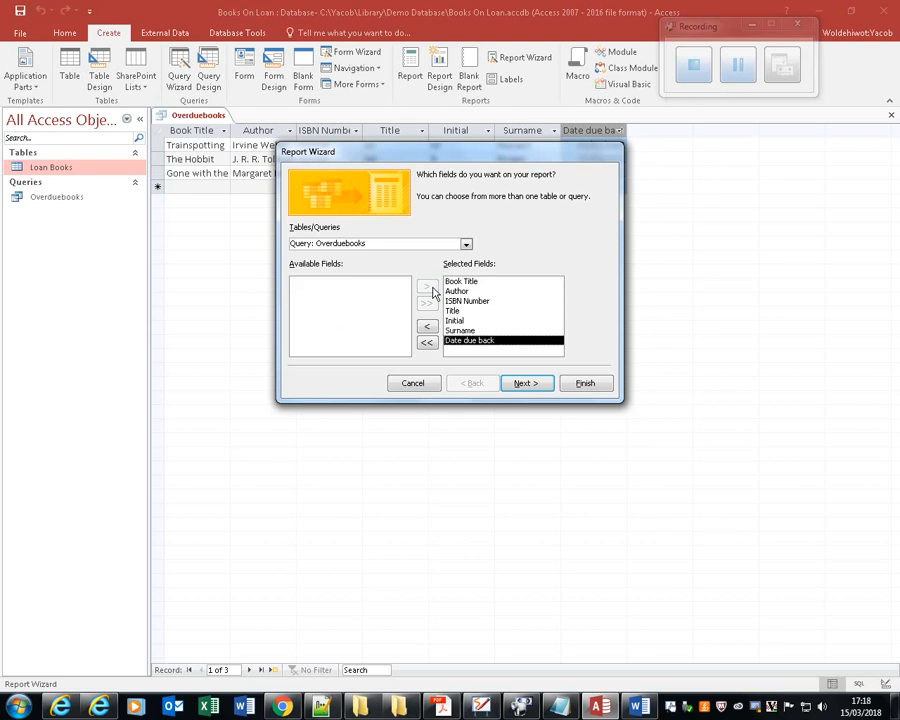
pyautogui.click(524, 384)
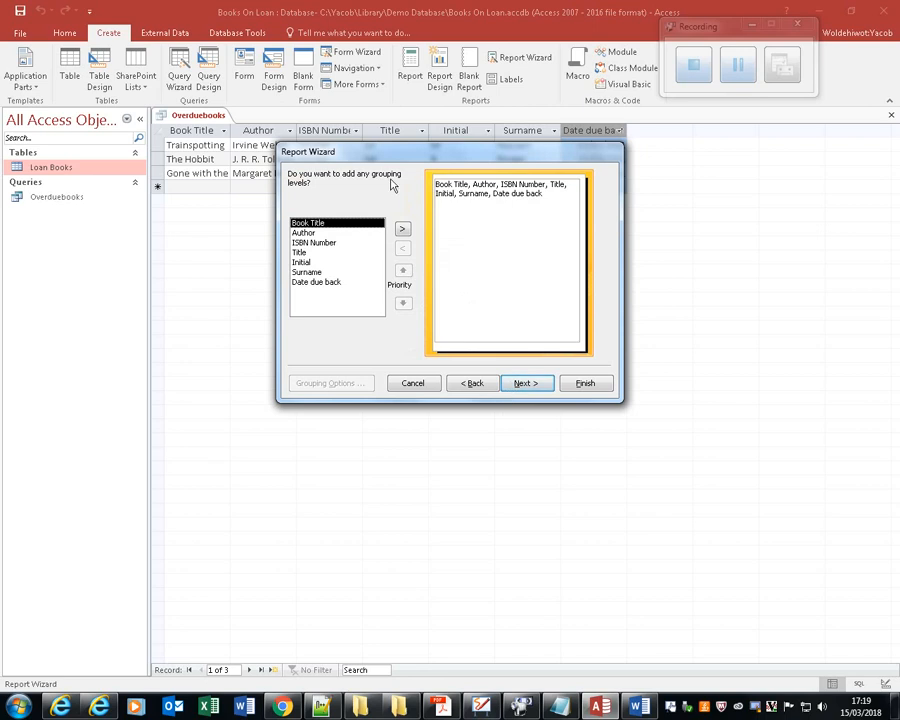
# Leave the report without grouping levels and sort its records by Date due back in ascending order.
pyautogui.click(523, 384)
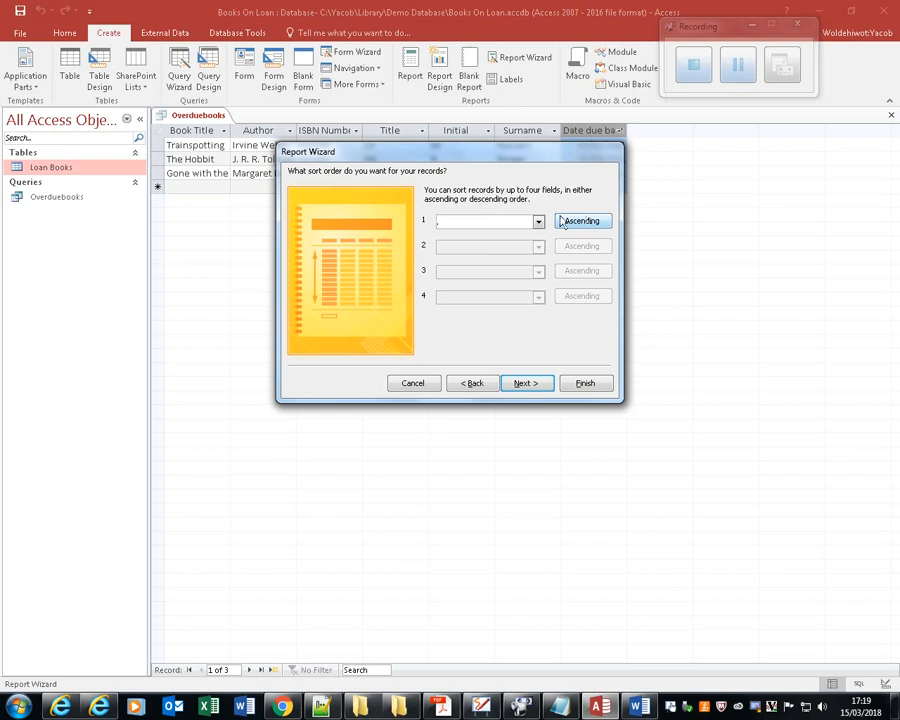
pyautogui.click(538, 222)
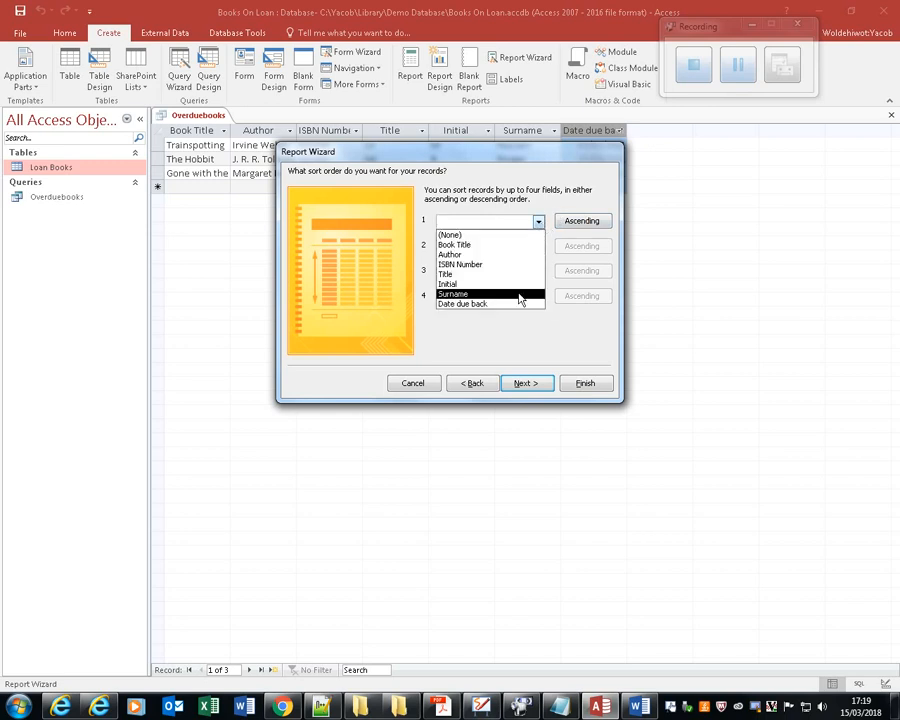
pyautogui.click(514, 304)
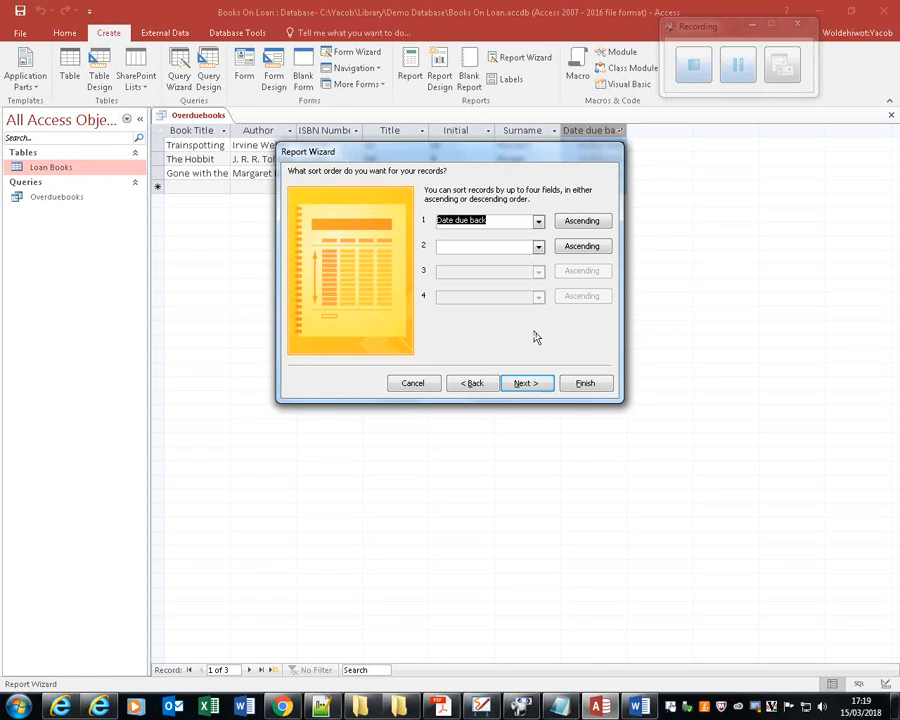
pyautogui.click(530, 384)
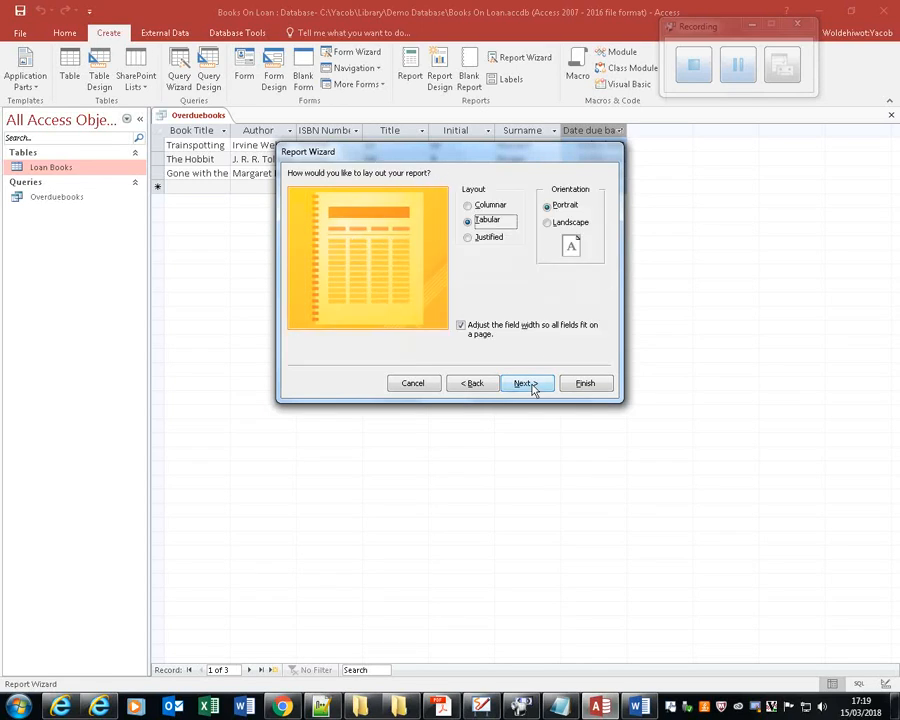
# Set the tabular report's orientation to Landscape and finish it with the title Overduebooks, opening its preview.
pyautogui.click(548, 222)
pyautogui.click(533, 387)
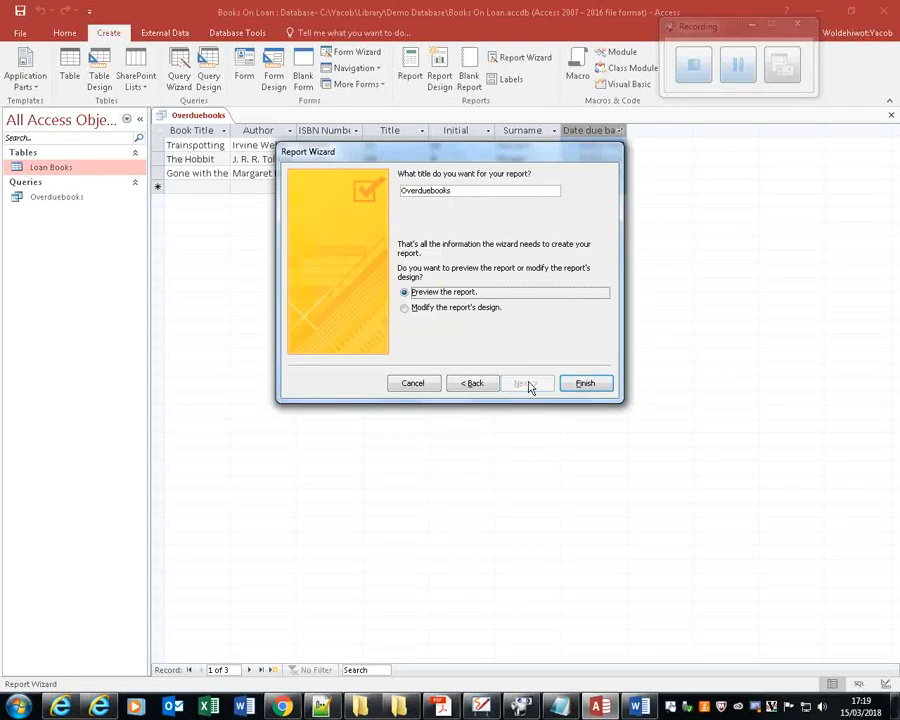
pyautogui.click(586, 384)
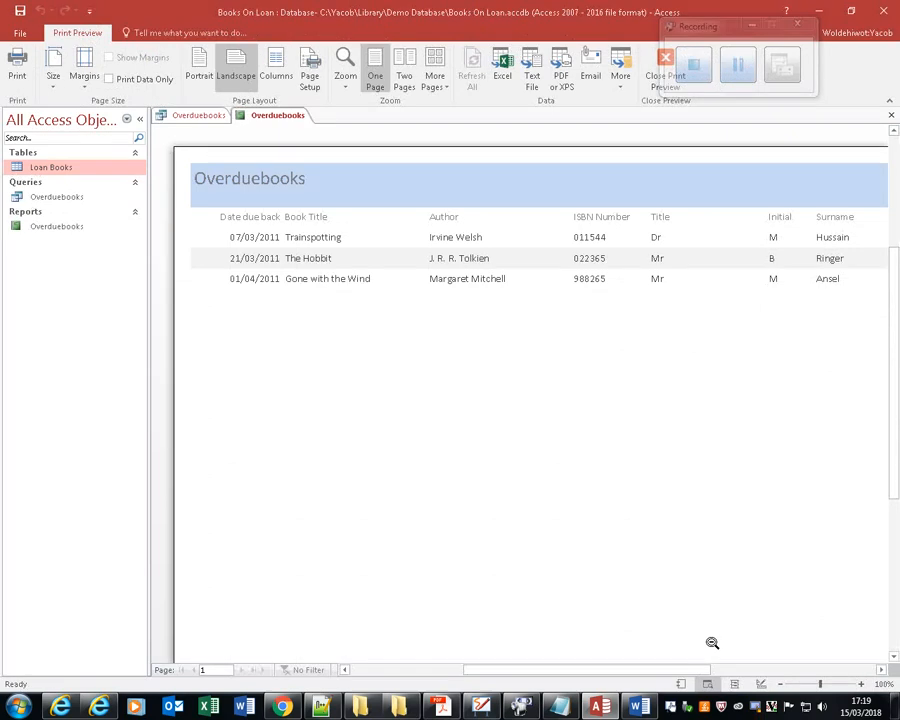
# Examine the full width of the previewed report, leave Print Preview and close the Field List.
pyautogui.moveTo(659, 670); pyautogui.dragTo(622, 638)
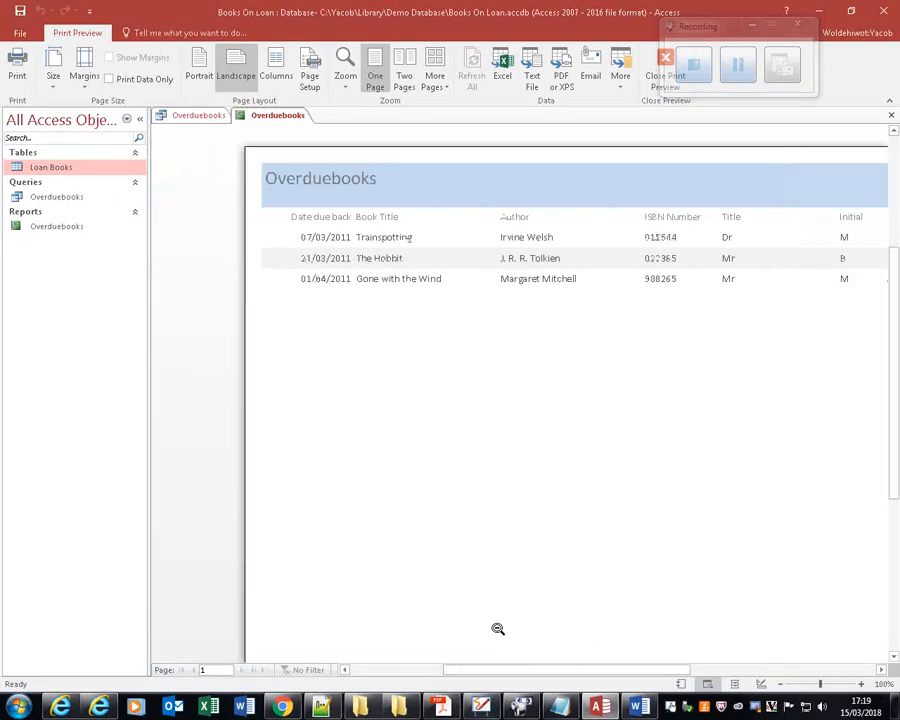
pyautogui.click(873, 670)
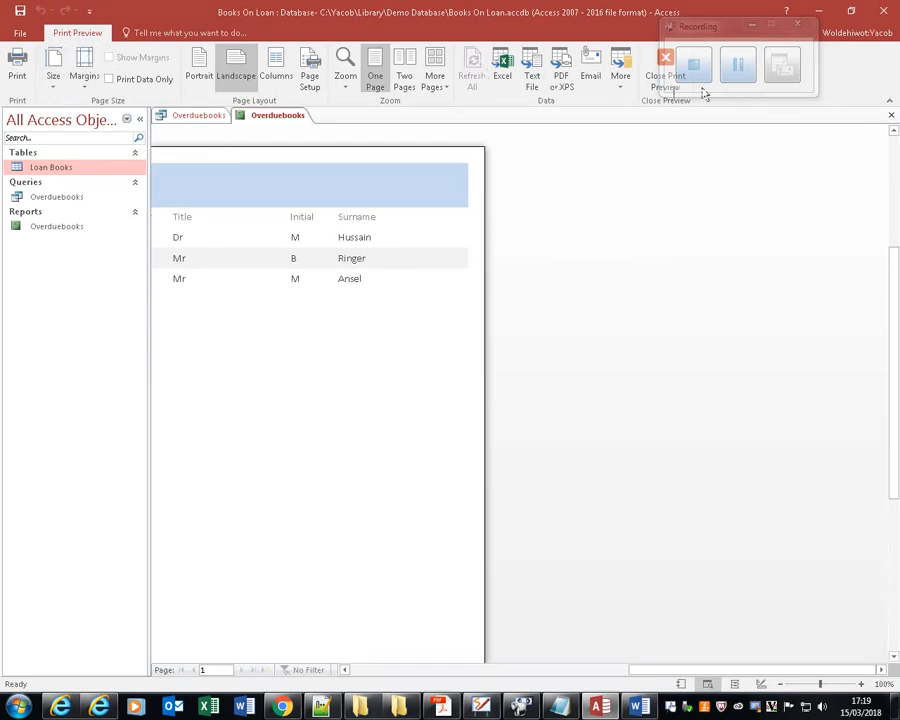
pyautogui.moveTo(703, 32); pyautogui.dragTo(797, 34)
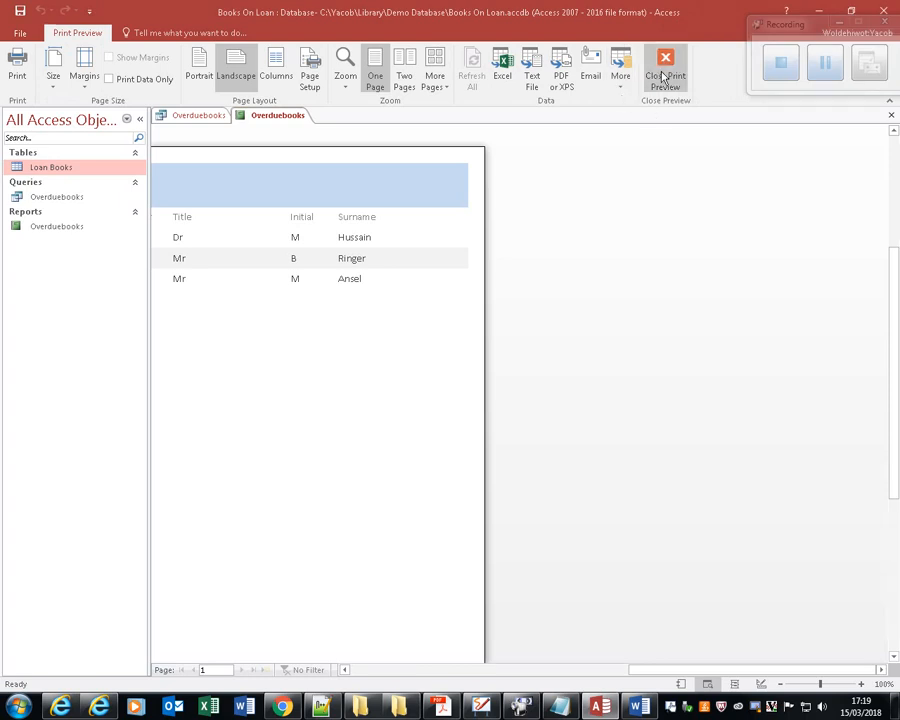
pyautogui.click(663, 74)
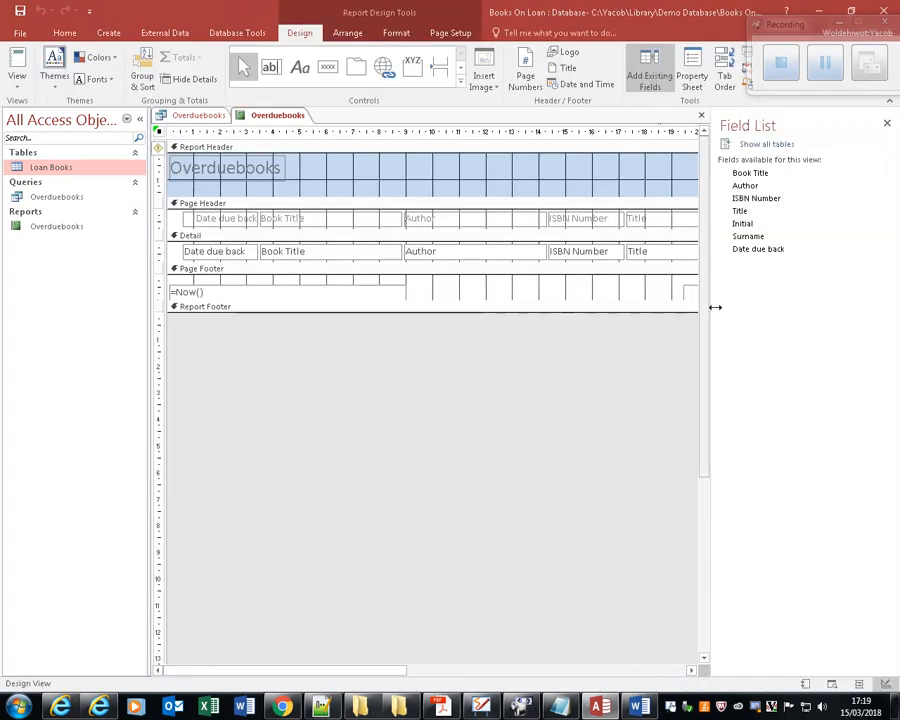
pyautogui.click(886, 123)
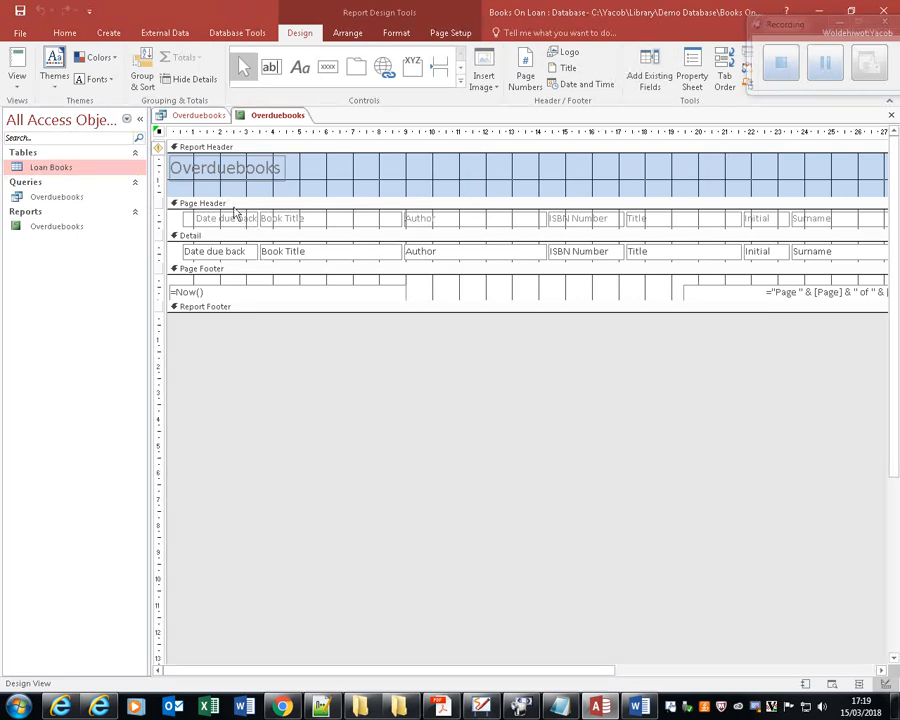
# Display the report in Report view and collapse the Navigation Pane to show its whole width.
pyautogui.click(24, 66)
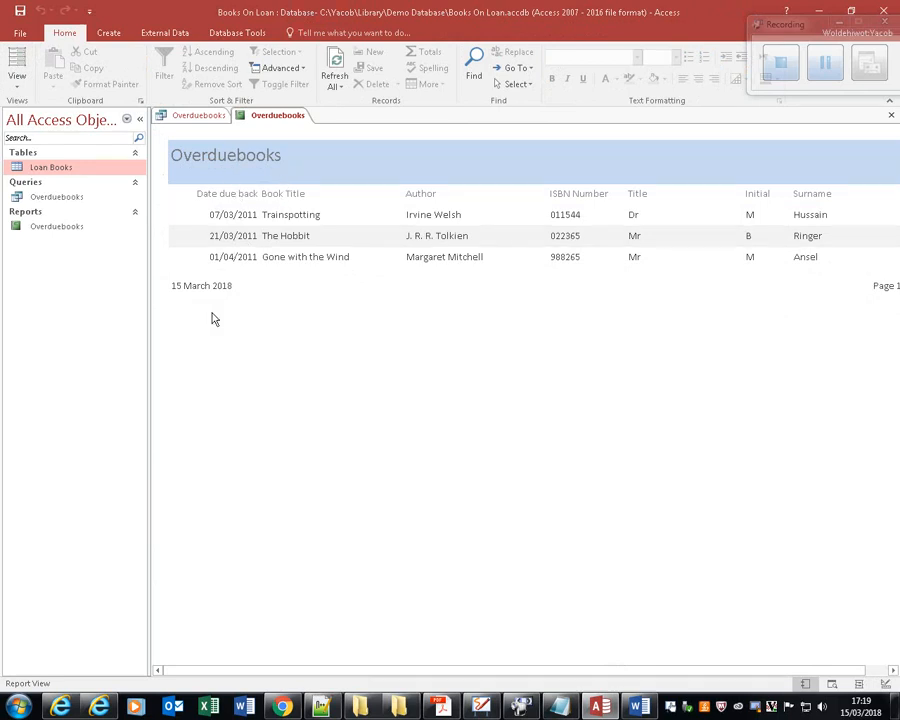
pyautogui.click(236, 212)
pyautogui.click(140, 119)
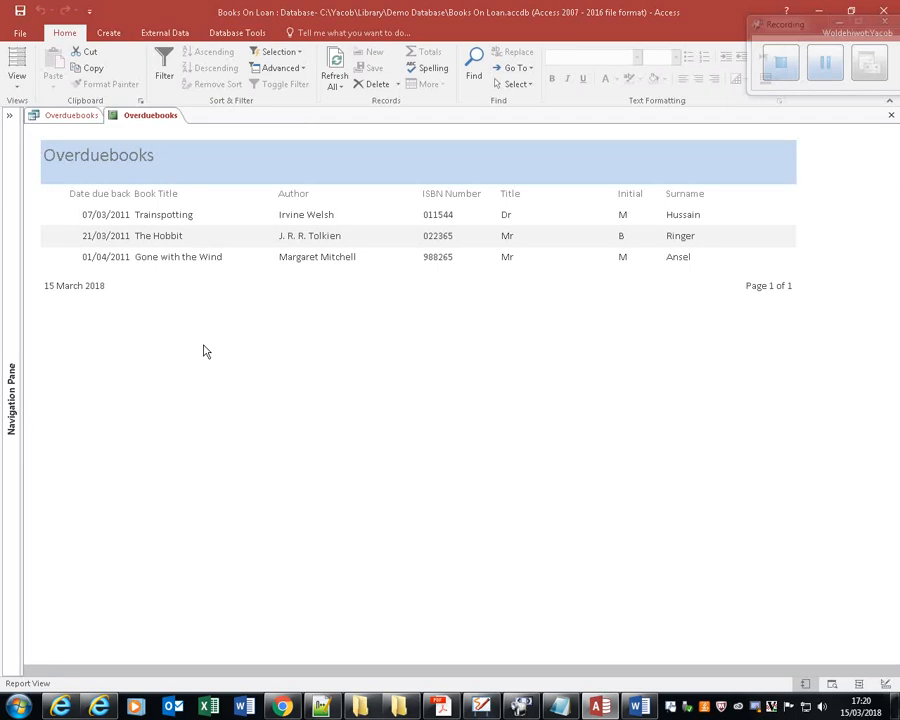
# Switch the report to Design view, then widen and centre the Overduebooks title between about 10 and 18 cm in the report header.
pyautogui.click(17, 84)
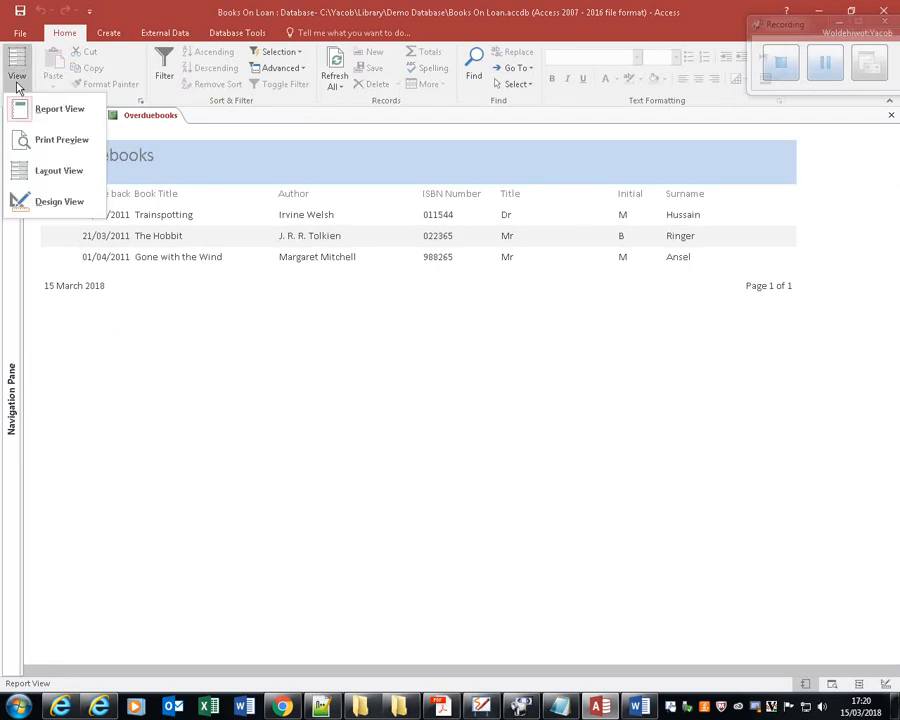
pyautogui.click(84, 205)
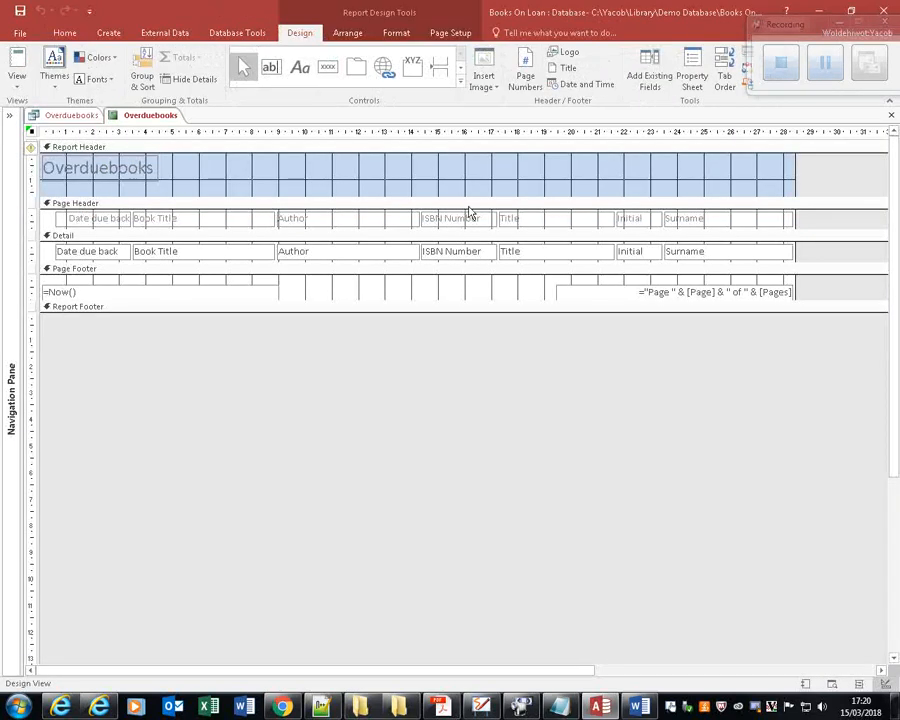
pyautogui.click(552, 186)
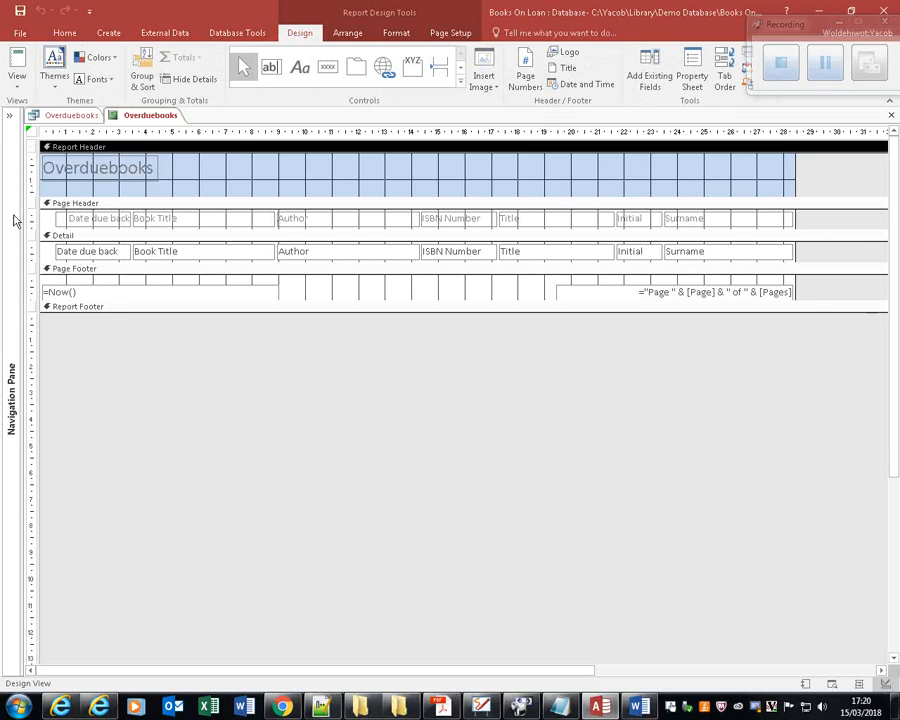
pyautogui.moveTo(124, 182); pyautogui.dragTo(516, 178)
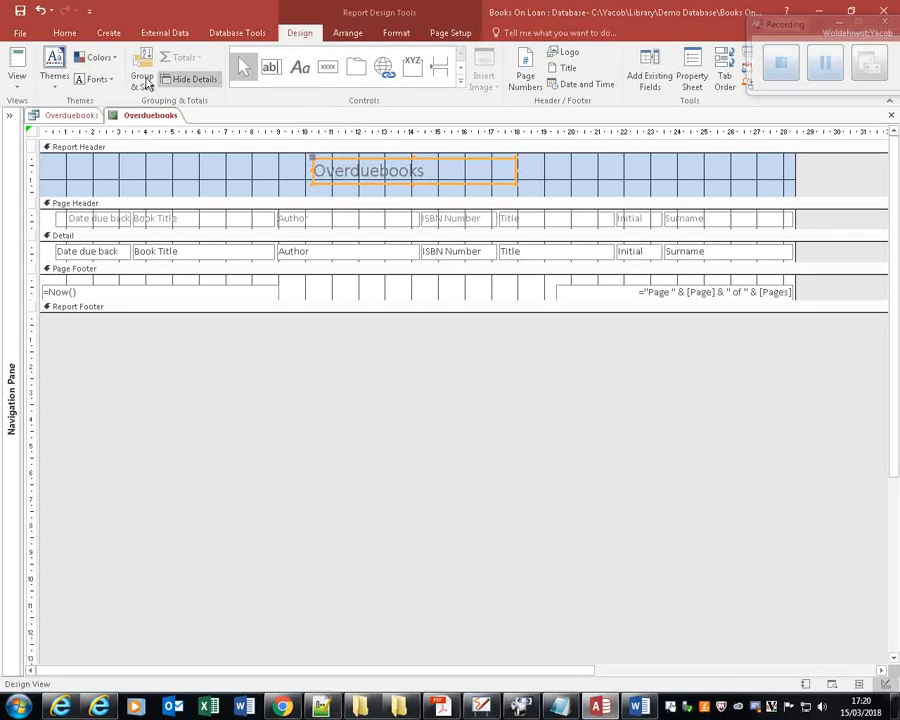
# Set the Overduebooks title's font colour to red and open the report header section's properties.
pyautogui.click(58, 34)
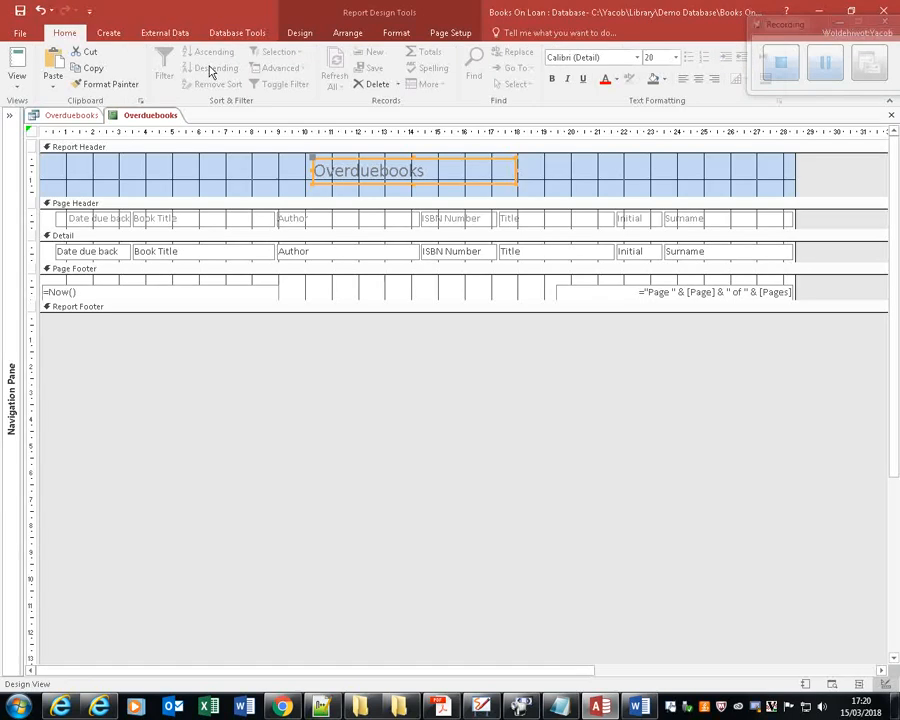
pyautogui.click(606, 80)
pyautogui.doubleClick(637, 177)
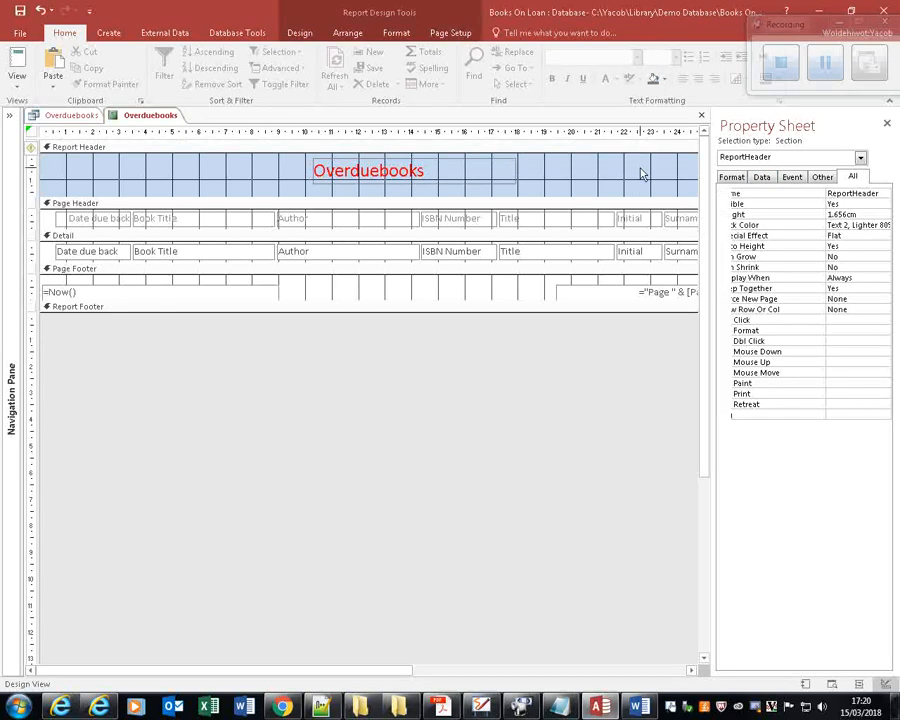
# Set the report header section's background colour to the light green Accent 3 theme shade.
pyautogui.click(740, 225)
pyautogui.click(872, 225)
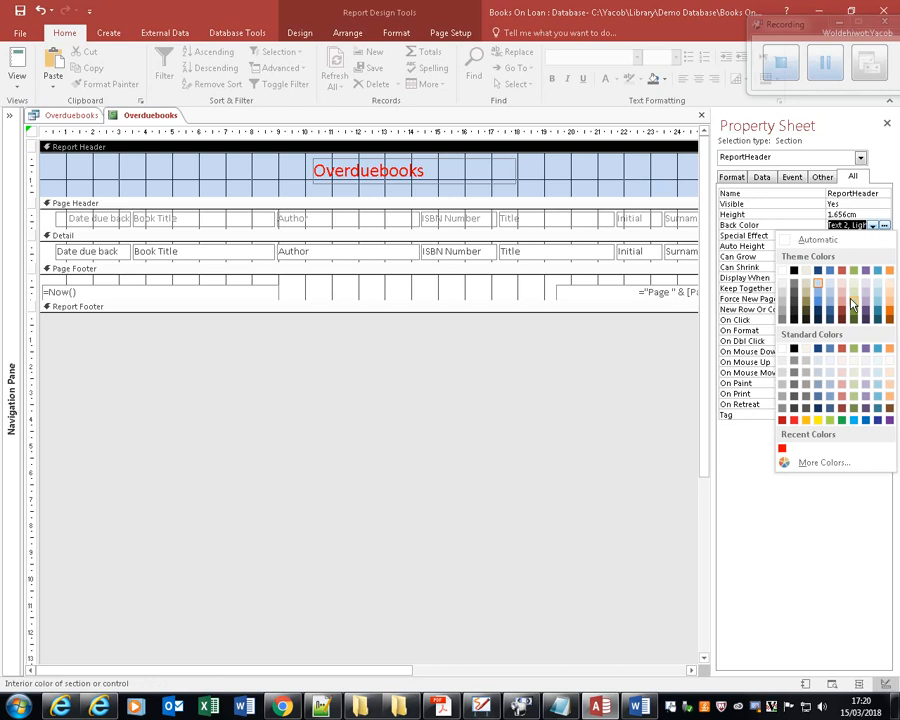
pyautogui.click(851, 302)
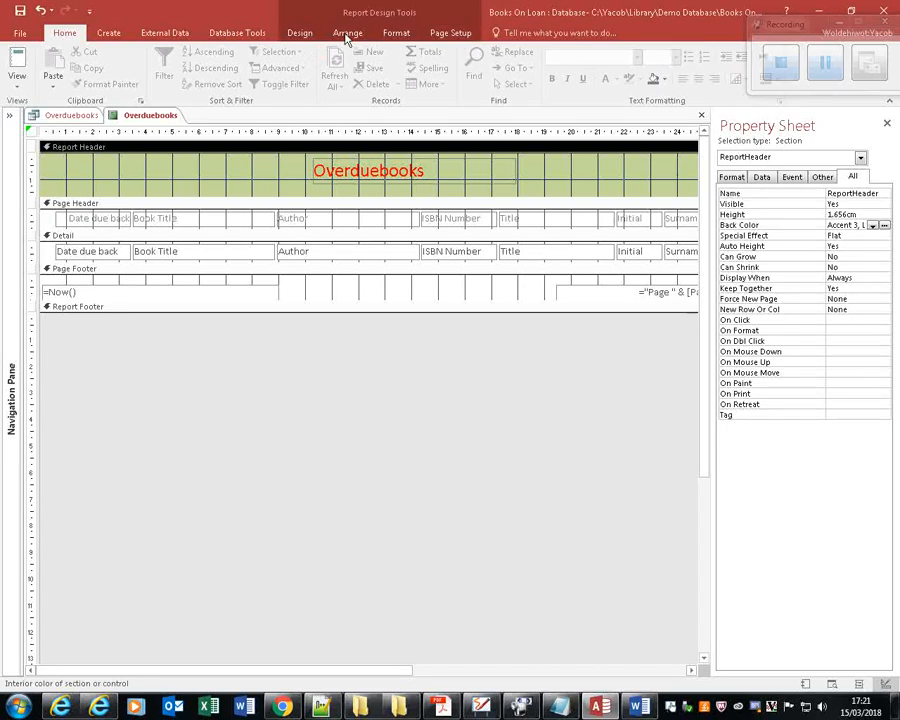
# Add a label about 10 cm across the page footer, between the date and page number, reading "By" followed by the author's name.
pyautogui.click(300, 36)
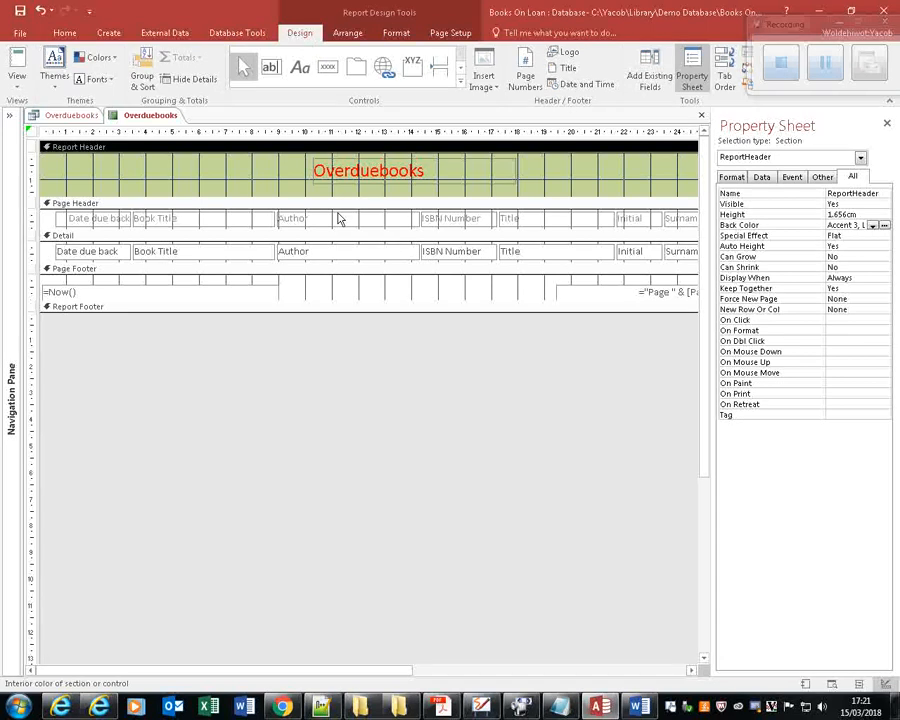
pyautogui.click(303, 78)
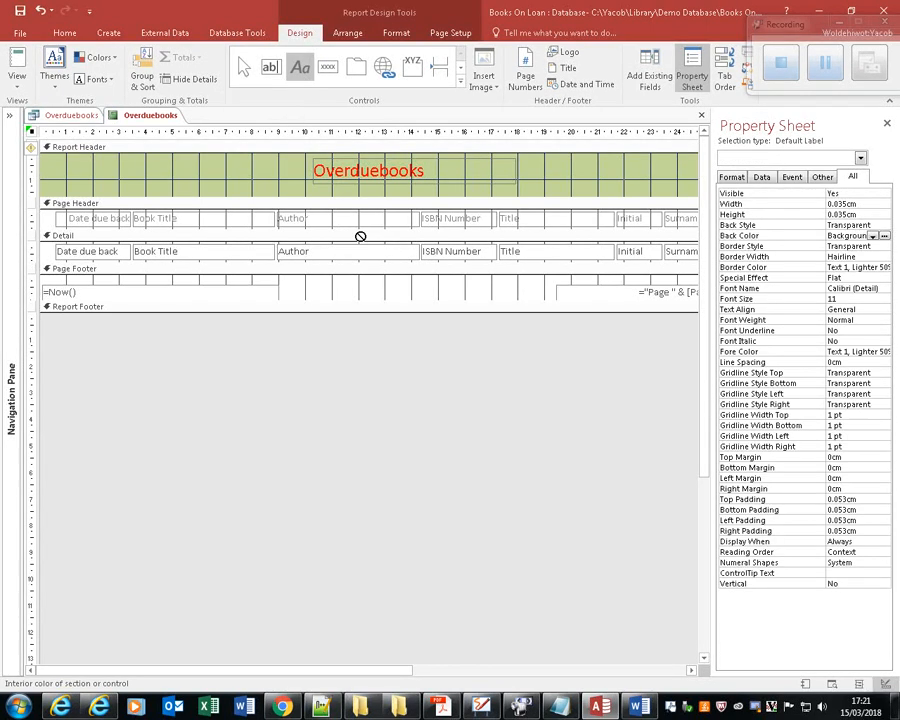
pyautogui.click(314, 291)
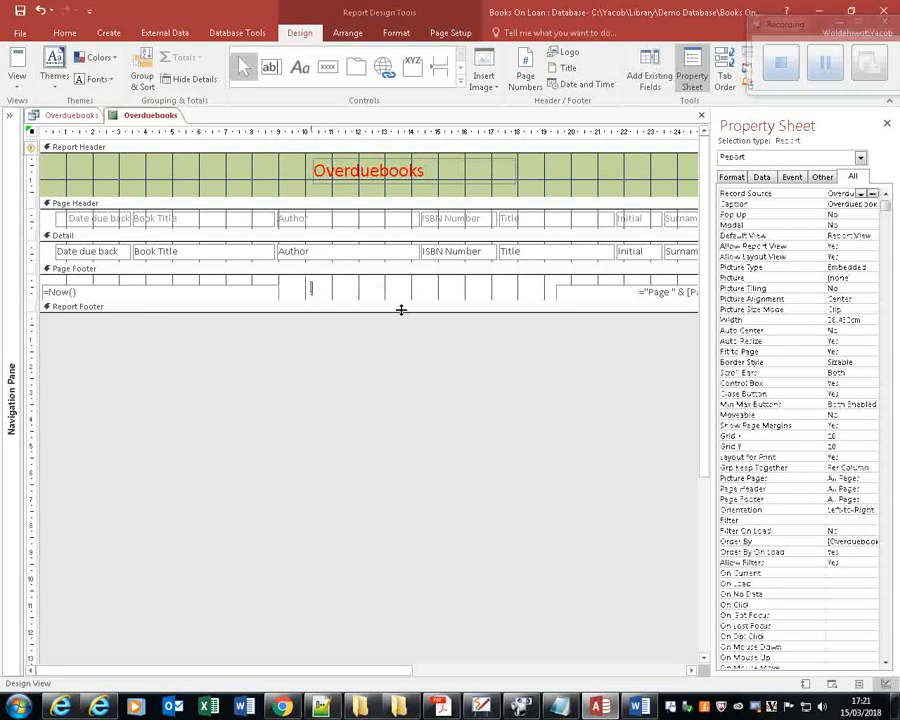
pyautogui.write('By KingYsd')
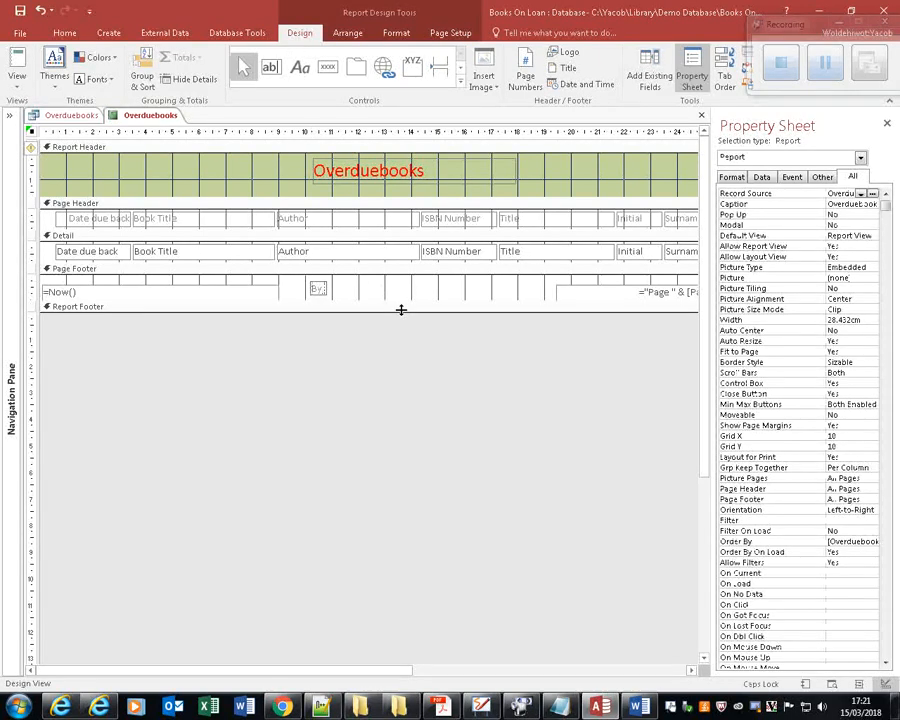
pyautogui.write('ob')
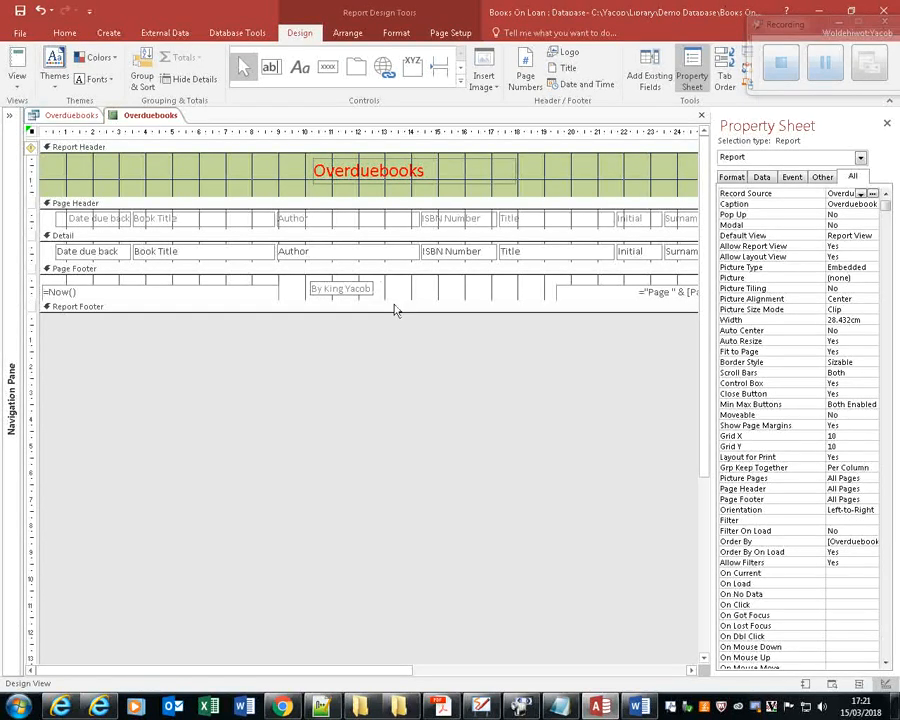
# Ignore the unassociated label error on the new author label in the page footer.
pyautogui.click(400, 269)
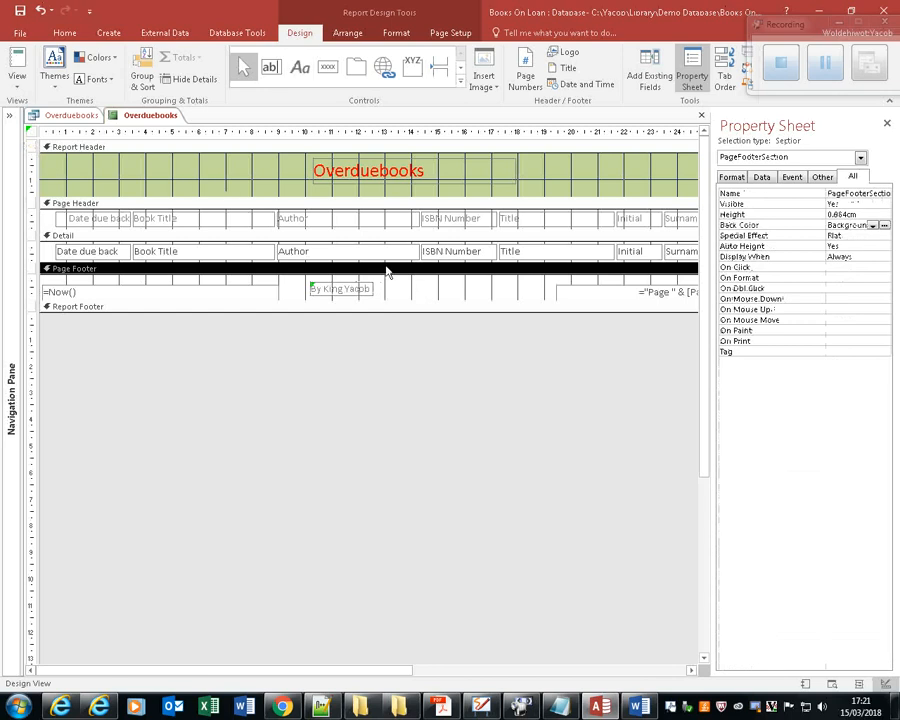
pyautogui.click(306, 290)
pyautogui.click(303, 290)
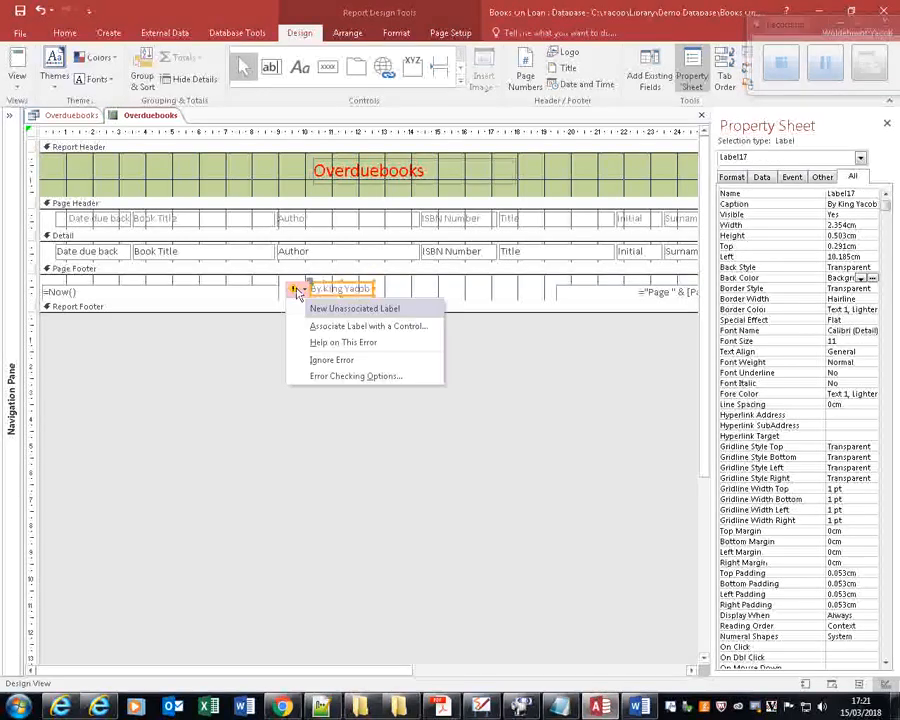
pyautogui.click(337, 360)
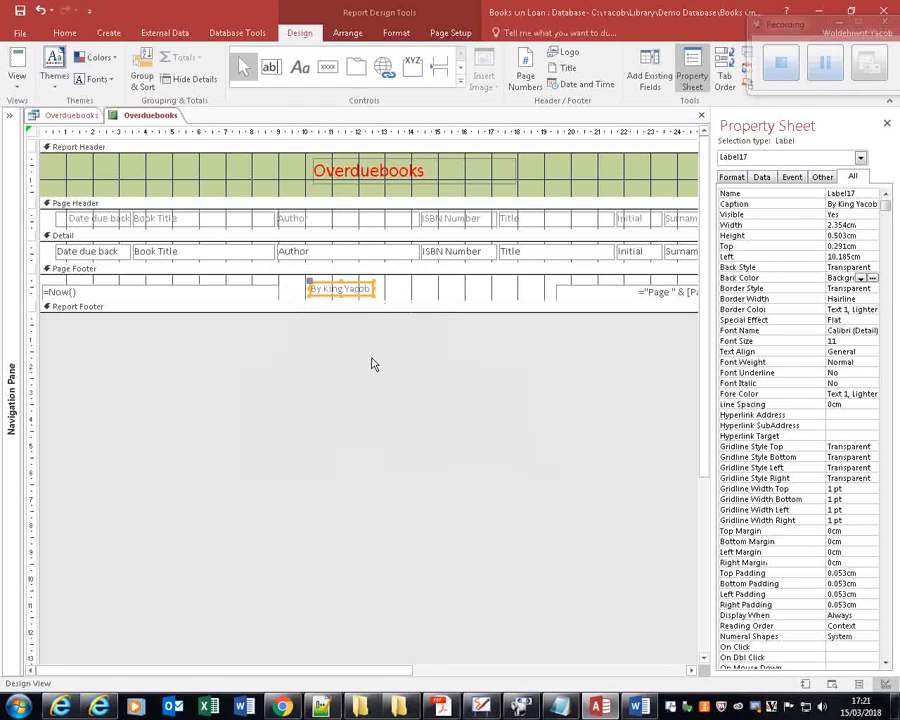
# Capture the report in Report view and paste the screenshot below the table design image in Word's Evidence Document.doc, returning to Access.
pyautogui.click(20, 62)
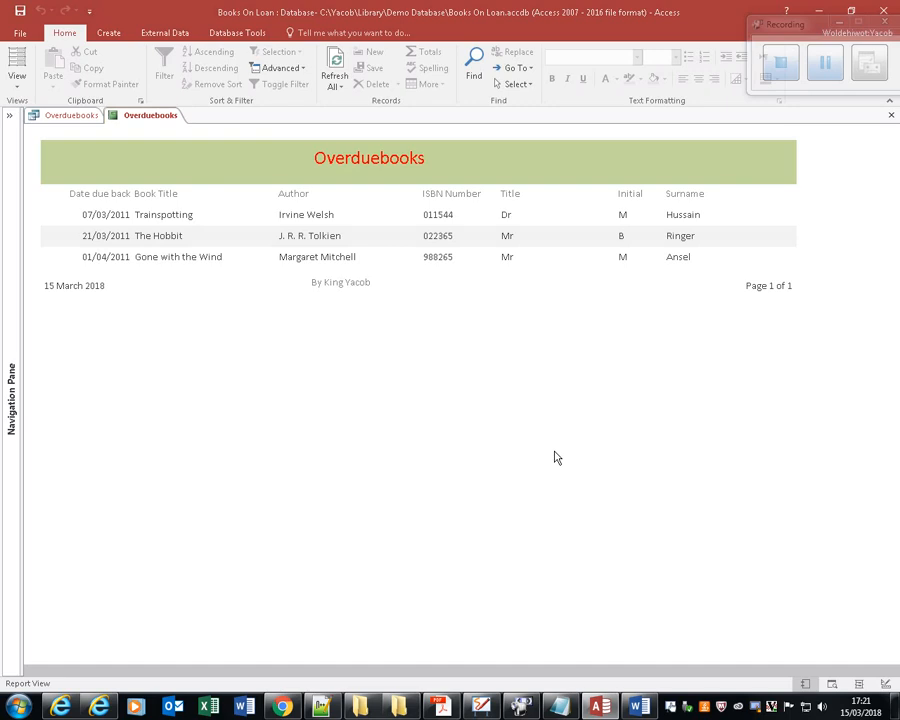
pyautogui.click(638, 707)
pyautogui.press('Return')
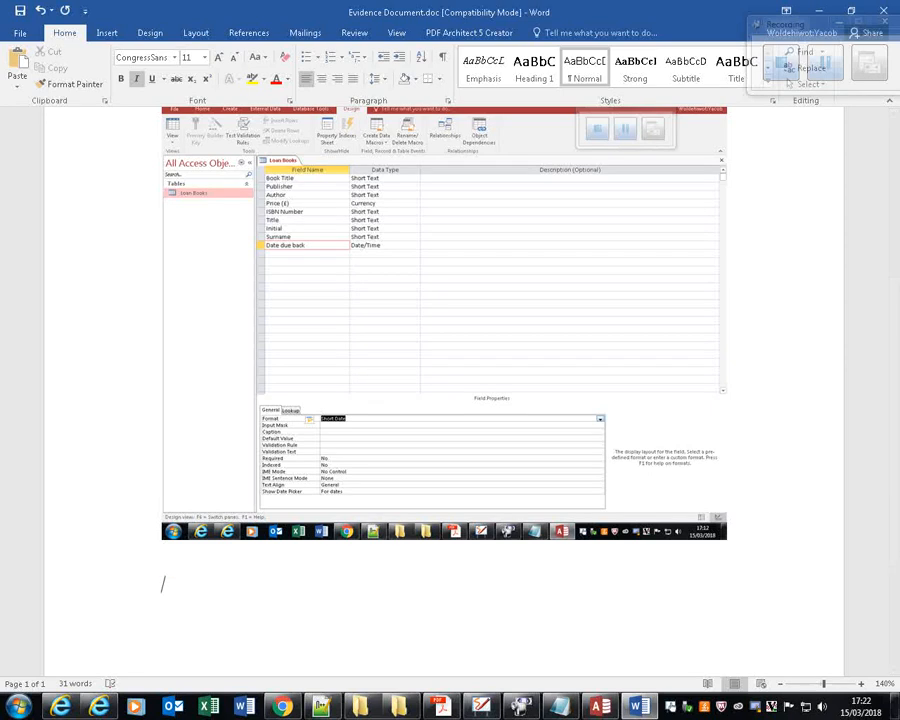
pyautogui.hotkey('ctrl', 'v')
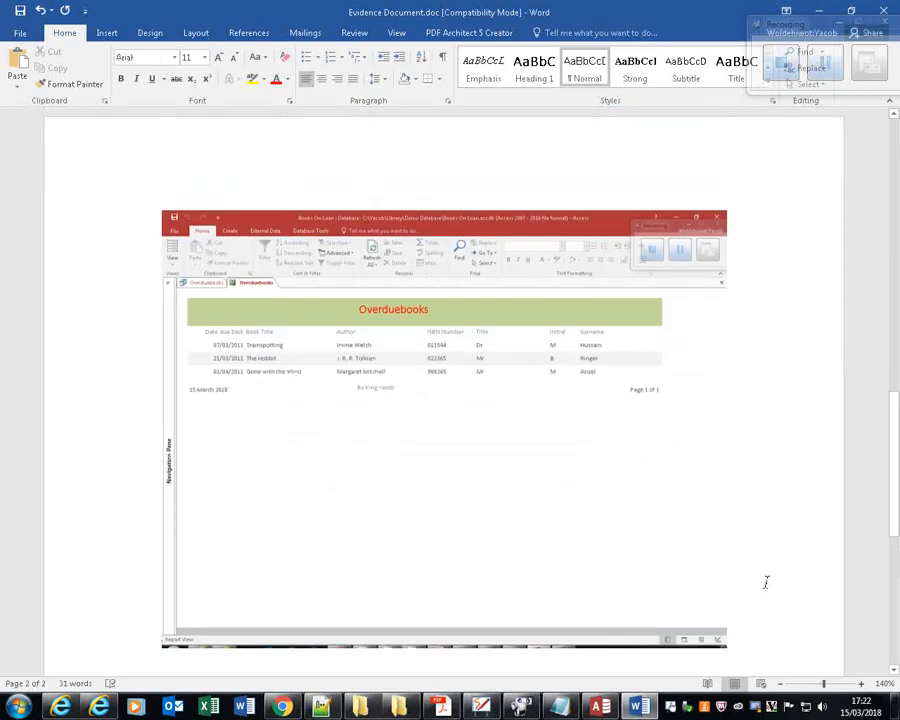
pyautogui.hotkey('alt', 'Tab')
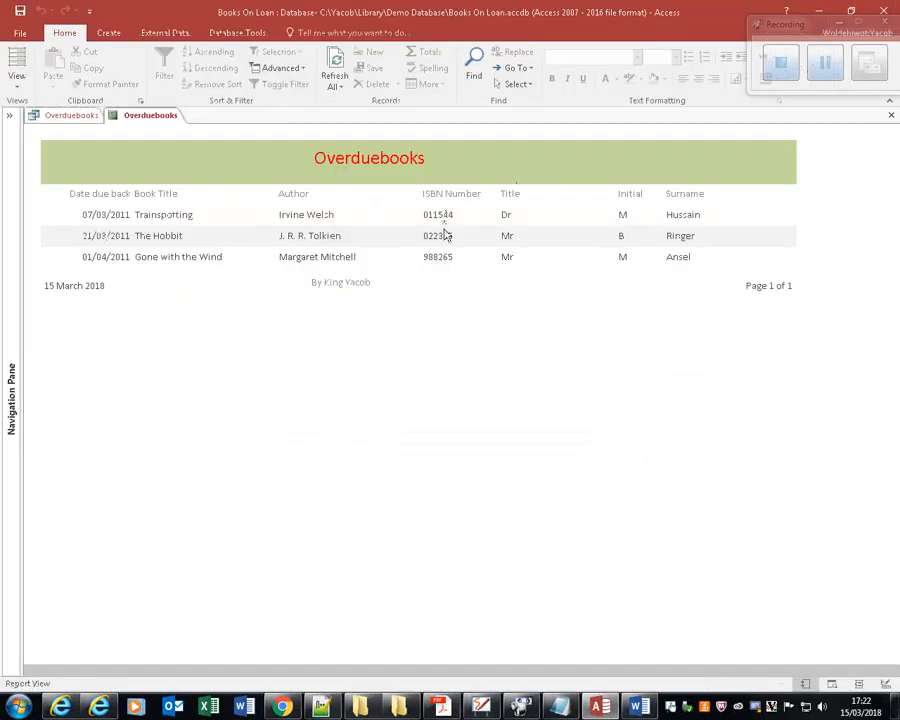